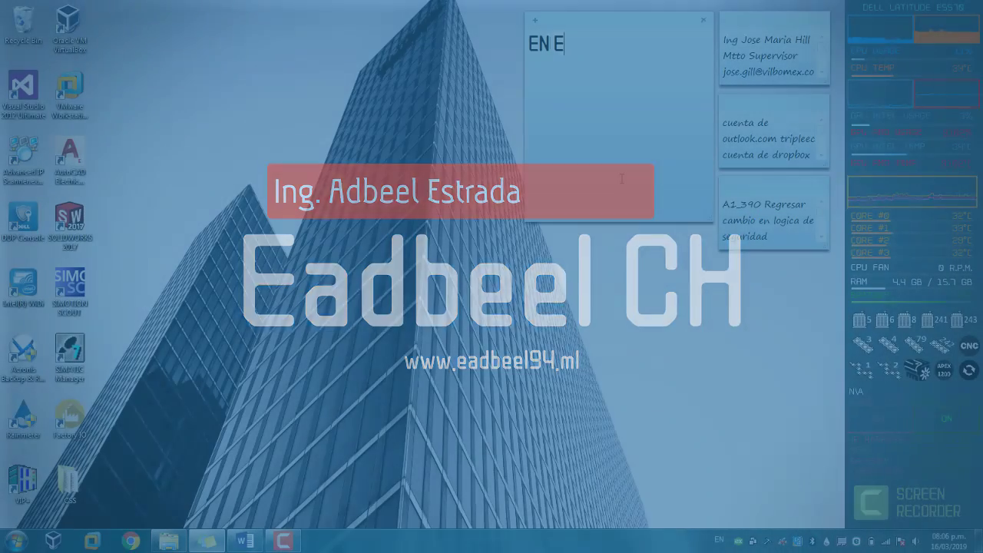
# - Complete the desktop sticky note so that it reads "EN ESTA OCACION MOSTRAREMOS COMO HACER EL"
pyautogui.write('STA OCACION MOSTRAREMOS COMO HACER EL')
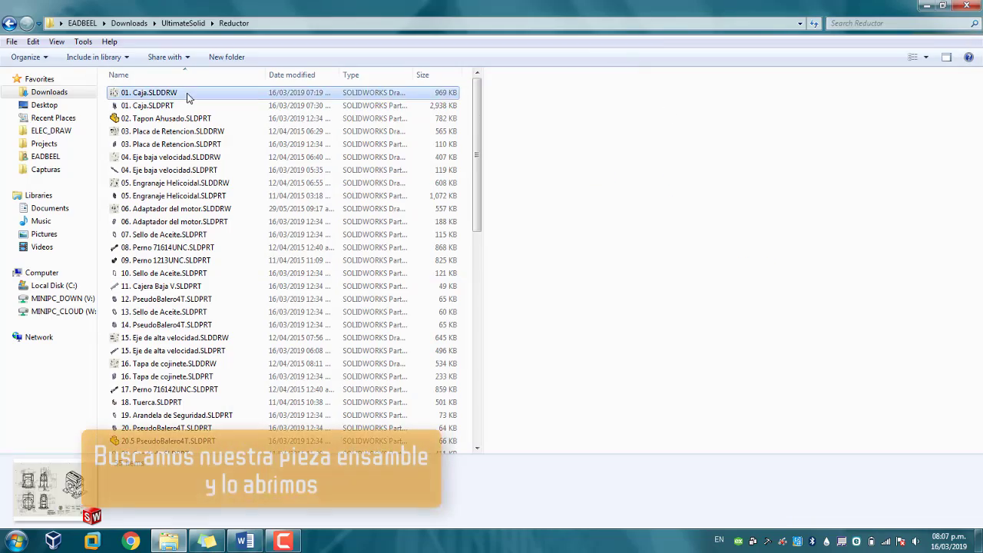
# - Find EngranajeReductorV0.1.SLDASM in the Reductor folder and open it in SOLIDWORKS
pyautogui.press('Down')
pyautogui.press('Down')
pyautogui.press('Down')
pyautogui.press('Down')
pyautogui.press('Down')
pyautogui.press('Down')
pyautogui.press('Down')
pyautogui.press('Down')
pyautogui.press('Down')
pyautogui.press('Down')
pyautogui.press('Down')
pyautogui.press('Down')
pyautogui.press('Down')
pyautogui.press('Down')
pyautogui.press('Down')
pyautogui.press('Down')
pyautogui.press('Down')
pyautogui.press('Down')
pyautogui.press('Down')
pyautogui.press('Down')
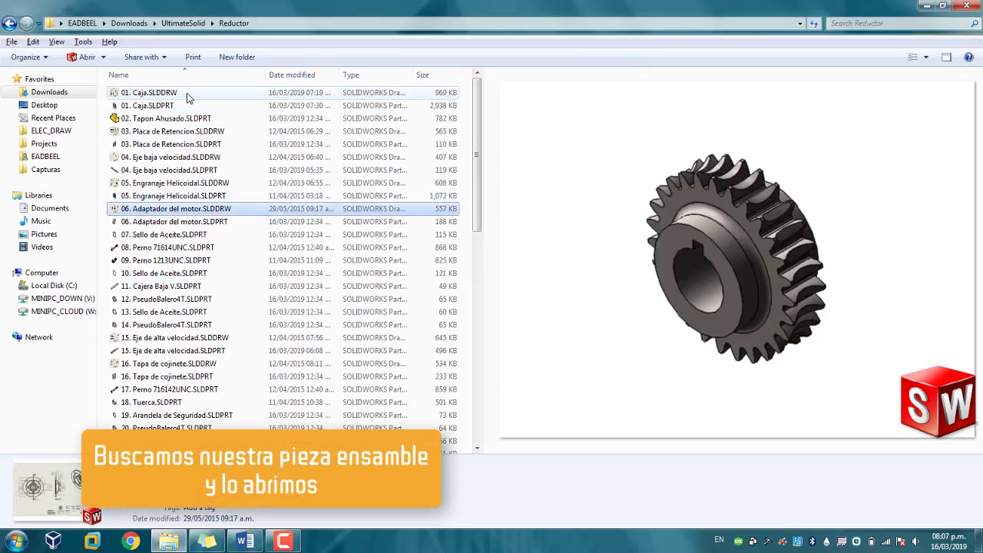
pyautogui.press('Down')
pyautogui.press('Down')
pyautogui.press('Down')
pyautogui.press('Down')
pyautogui.press('Down')
pyautogui.press('Down')
pyautogui.press('Down')
pyautogui.press('Down')
pyautogui.press('Down')
pyautogui.press('Down')
pyautogui.press('Down')
pyautogui.press('Down')
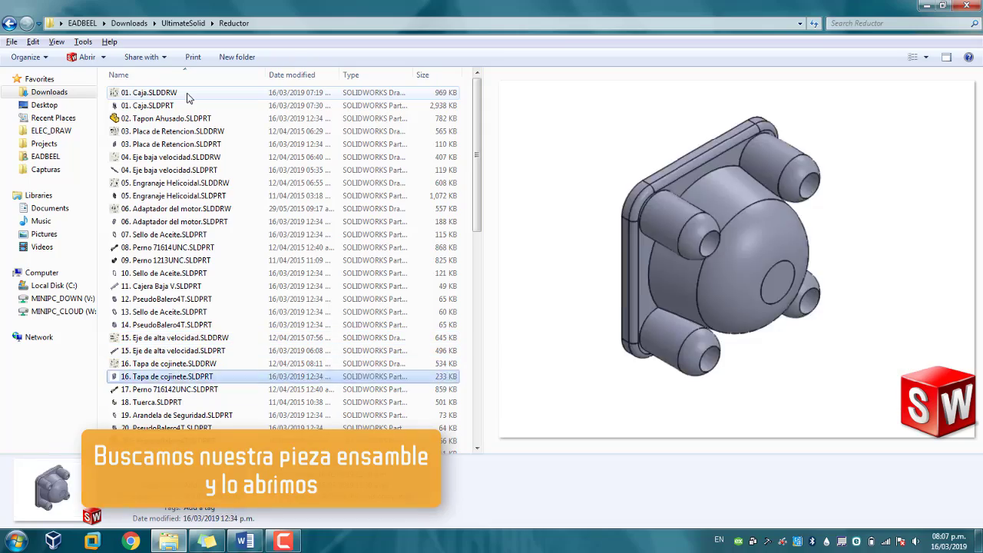
pyautogui.press('Down')
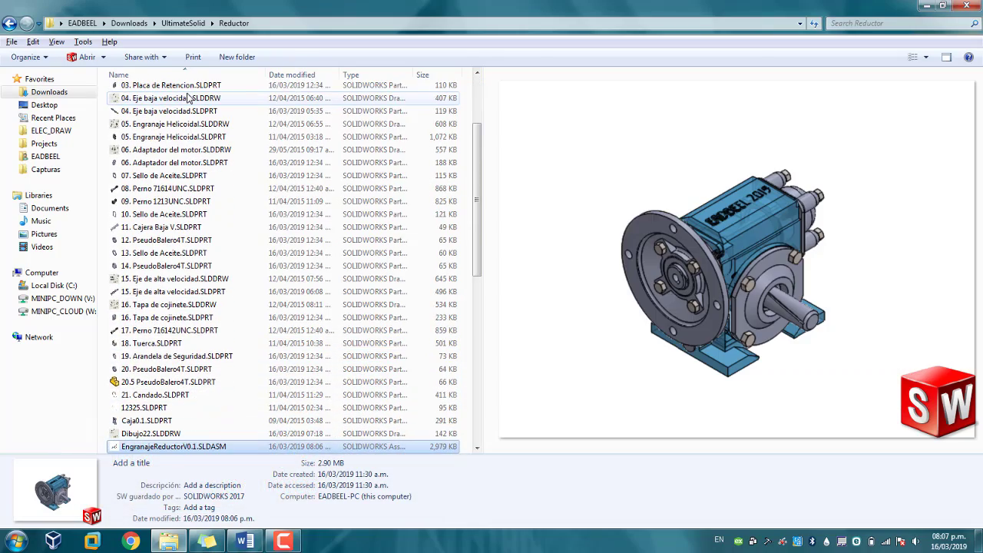
pyautogui.press('Return')
pyautogui.click(927, 5)
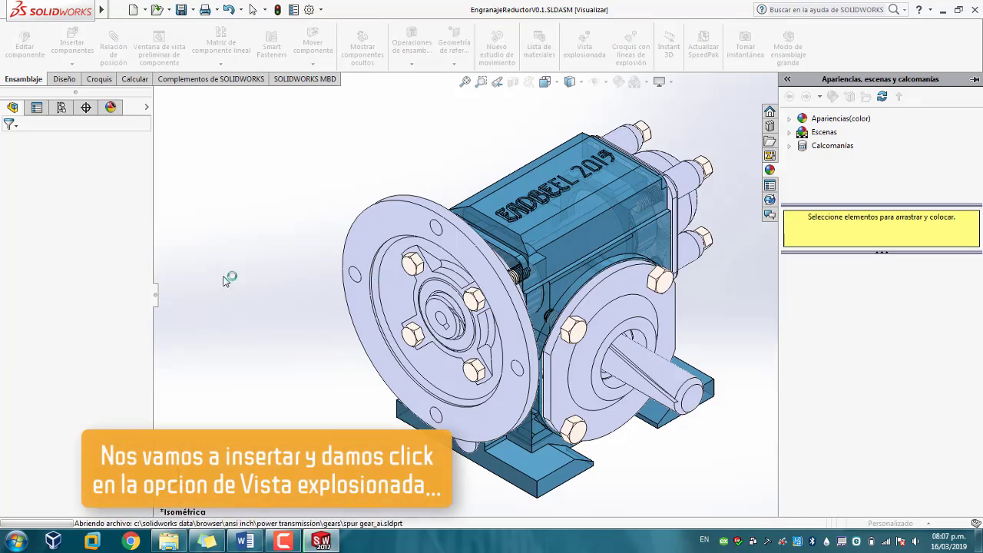
# - Start an exploded view and pull hex bolts 1, 7, 8 and 9 of the motor adapter outward along the Z axis
pyautogui.click(211, 10)
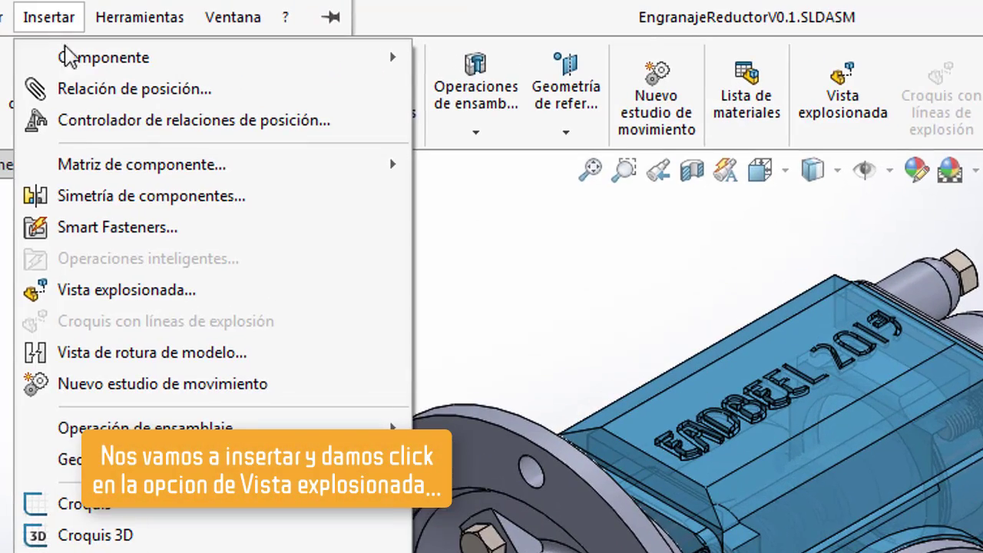
pyautogui.click(201, 298)
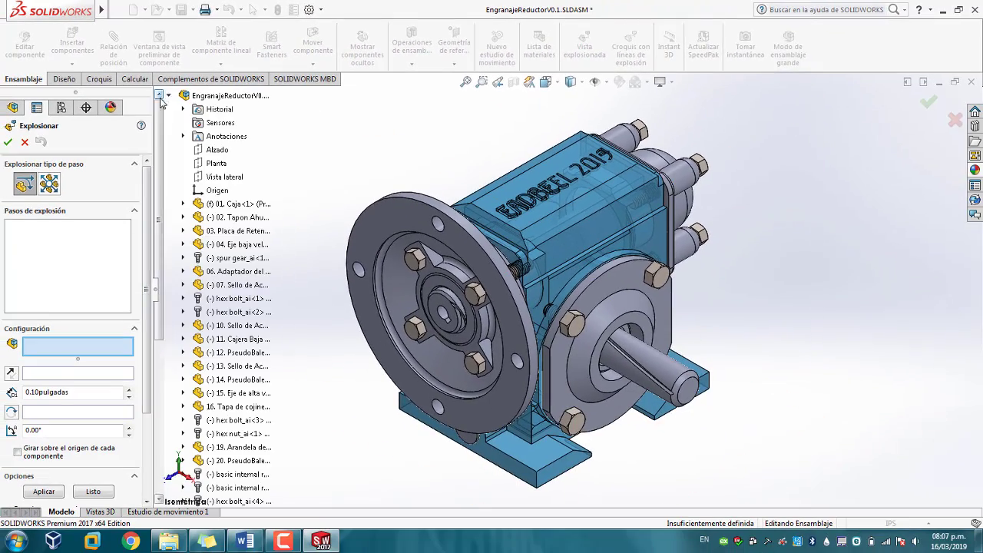
pyautogui.click(230, 305)
pyautogui.scroll(-5, 230, 307)
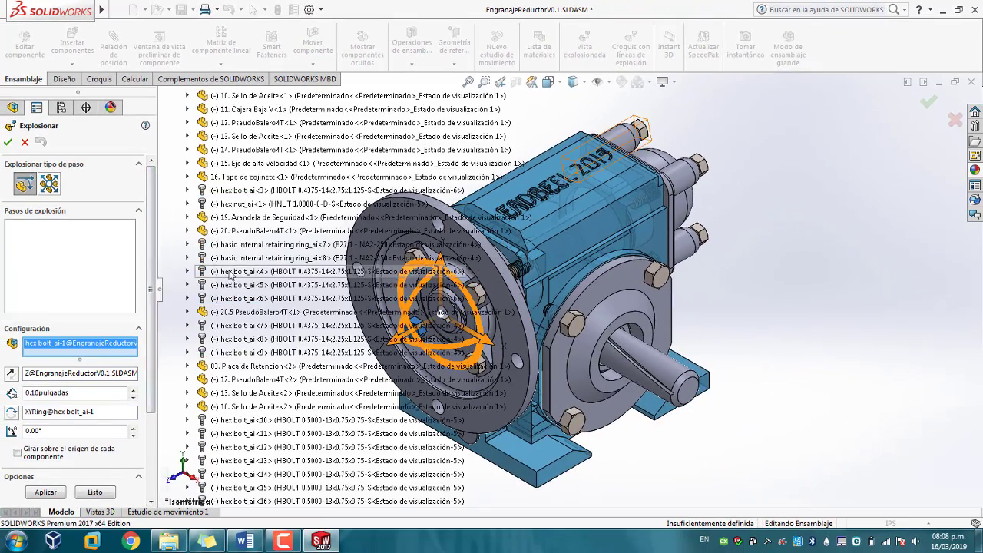
pyautogui.click(230, 271)
pyautogui.press('Delete')
pyautogui.click(236, 325)
pyautogui.click(236, 338)
pyautogui.click(237, 353)
pyautogui.scroll(6, 529, 318)
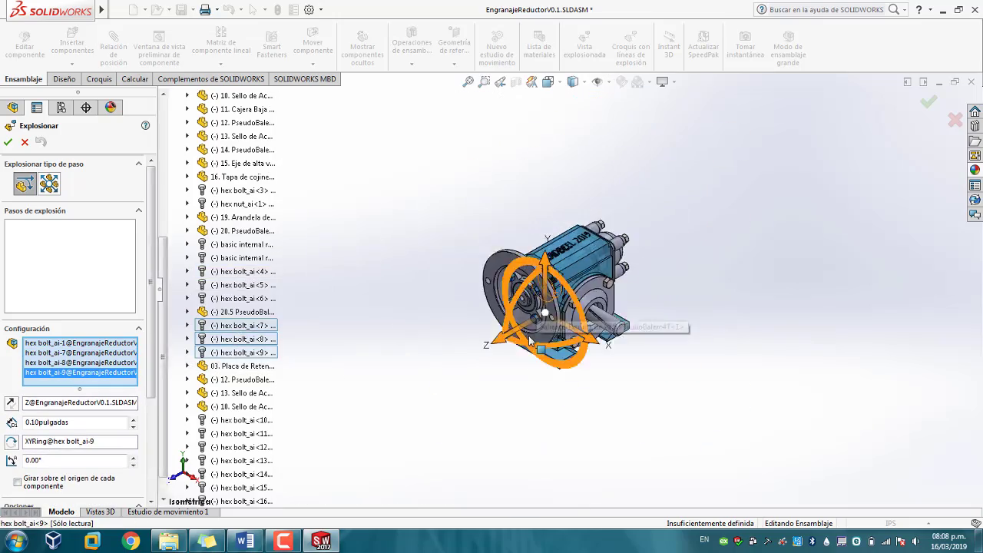
pyautogui.moveTo(503, 334); pyautogui.dragTo(337, 410)
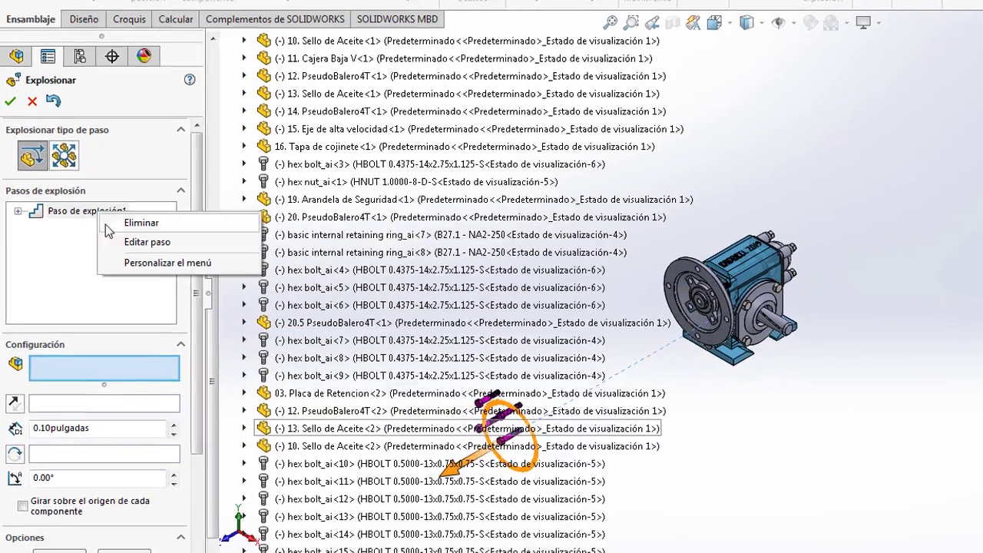
# - Set the explode distance of the four adapter bolts to 32 inches and finish that explode step
pyautogui.doubleClick(106, 428)
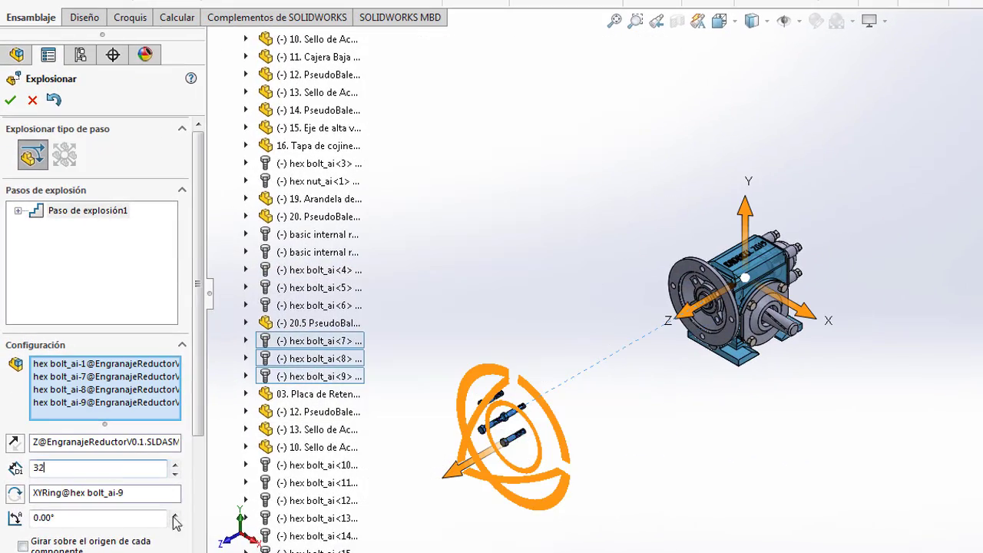
pyautogui.moveTo(196, 416); pyautogui.dragTo(197, 484)
pyautogui.click(64, 505)
pyautogui.click(121, 507)
# - Explode 07. Sello de Aceite<1> by 32 inches along Z and move the four adapter bolts farther out
pyautogui.scroll(1, 308, 48)
pyautogui.click(310, 41)
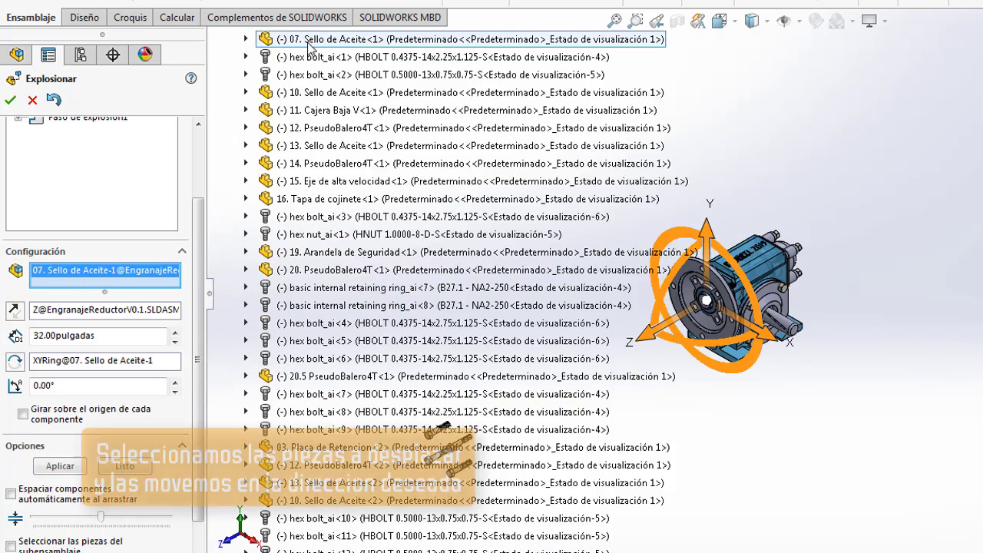
pyautogui.click(80, 466)
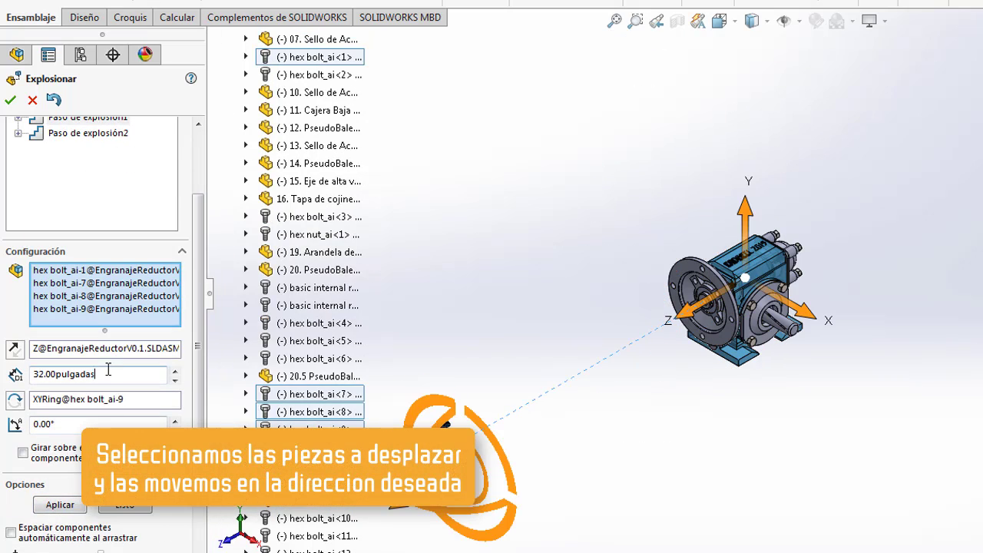
pyautogui.click(60, 504)
pyautogui.click(122, 506)
# - Explode 14. PseudoBalero4T<1> by 29 inches and 06. Adaptador del motor<1> by 23 inches along Z
pyautogui.click(326, 163)
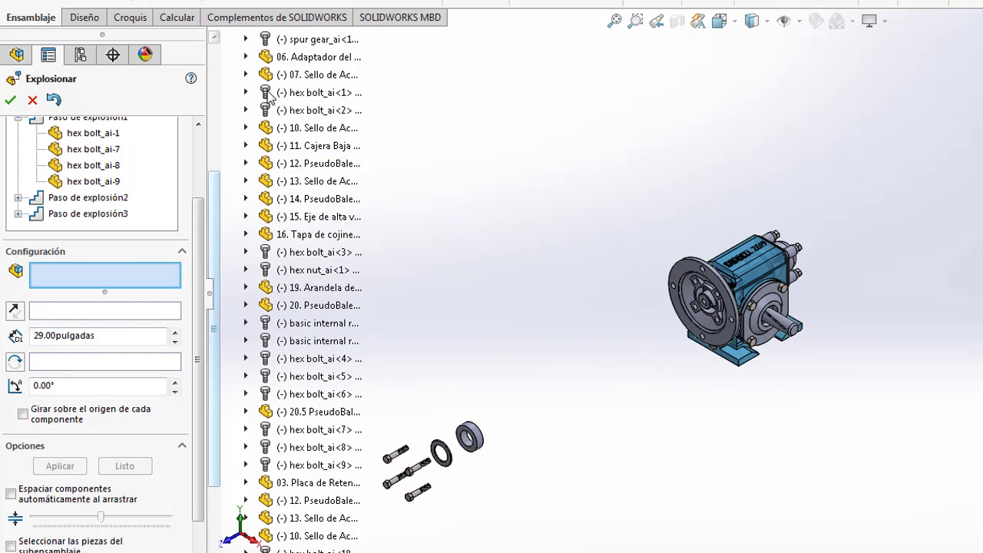
pyautogui.click(318, 57)
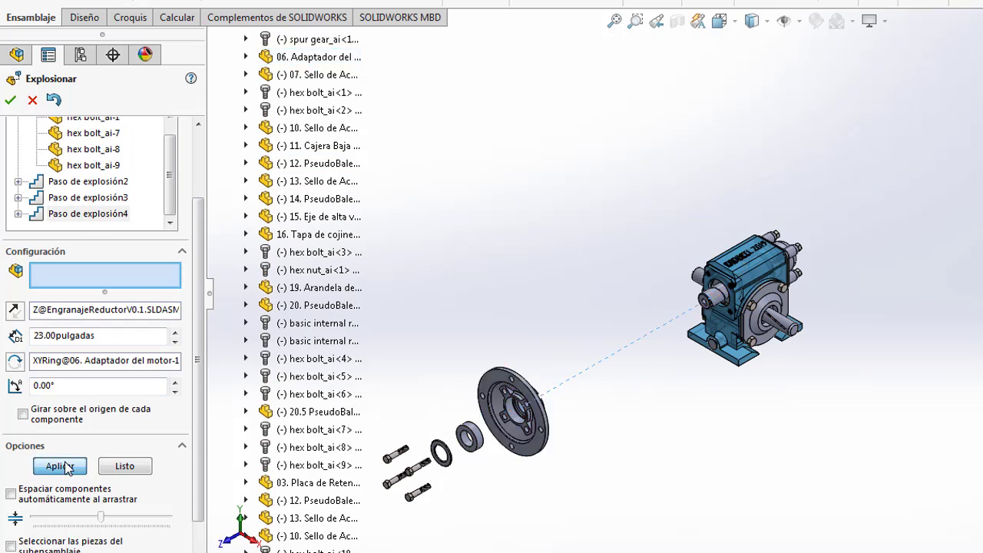
pyautogui.click(61, 466)
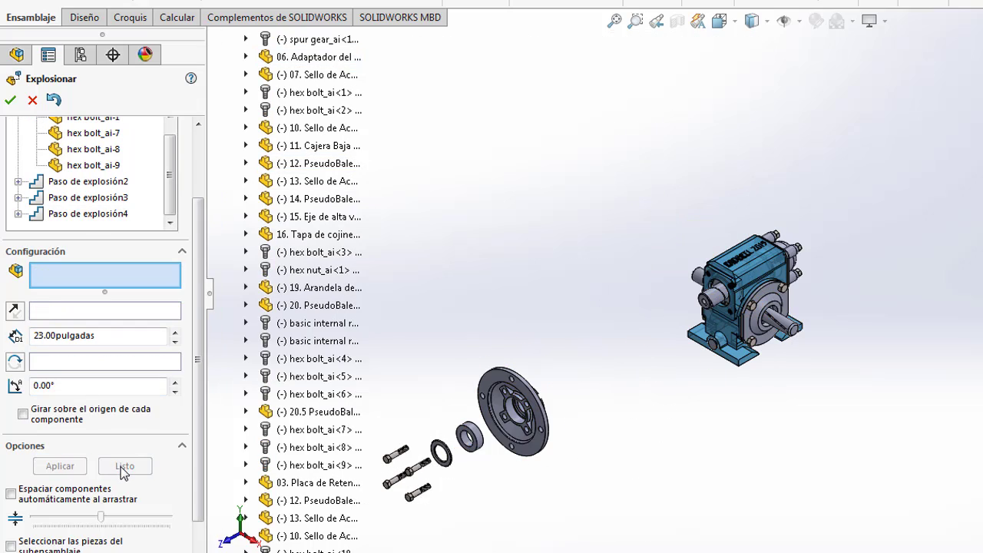
pyautogui.click(125, 466)
# - Explode basic internal retaining ring 7 by 20 inches along Z
pyautogui.click(317, 326)
pyautogui.doubleClick(116, 336)
pyautogui.write('20')
pyautogui.click(83, 464)
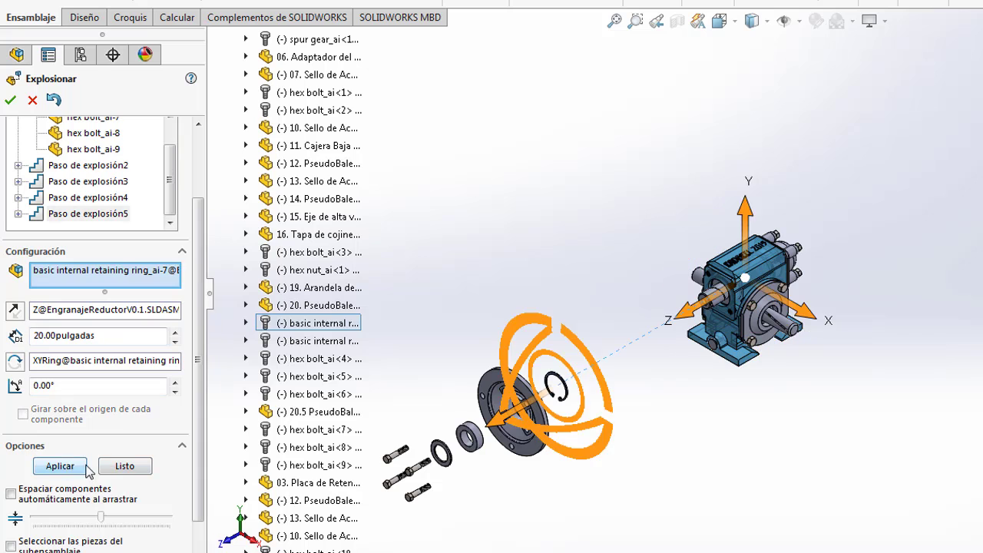
pyautogui.click(121, 466)
# - Explode the high-speed shaft 15. Eje de alta velocidad<1> by 16 inches along Z
pyautogui.click(304, 222)
pyautogui.doubleClick(110, 335)
pyautogui.write('16')
pyautogui.click(60, 466)
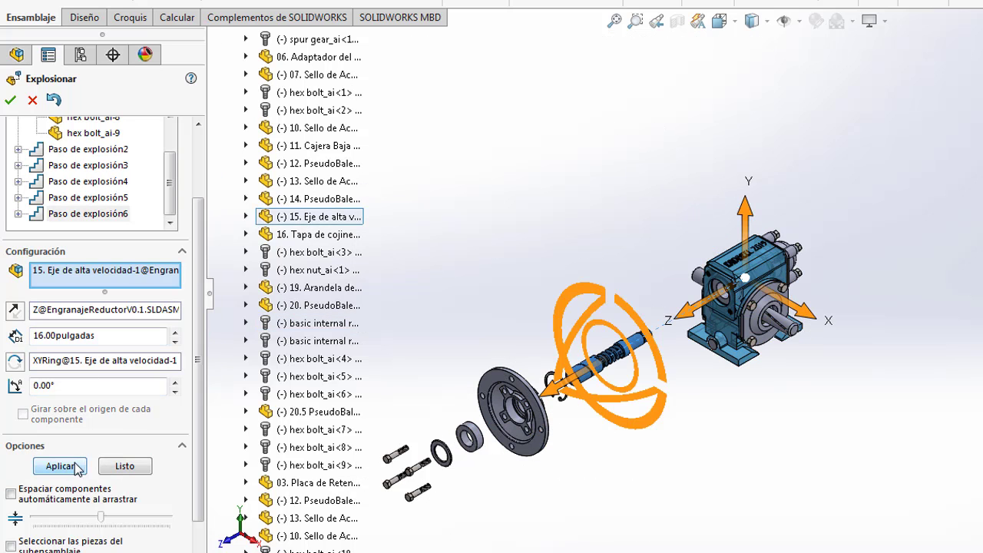
pyautogui.click(124, 466)
# - Explode 20.5 PseudoBalero4T<1> by 7 inches along Z
pyautogui.click(292, 415)
pyautogui.doubleClick(110, 336)
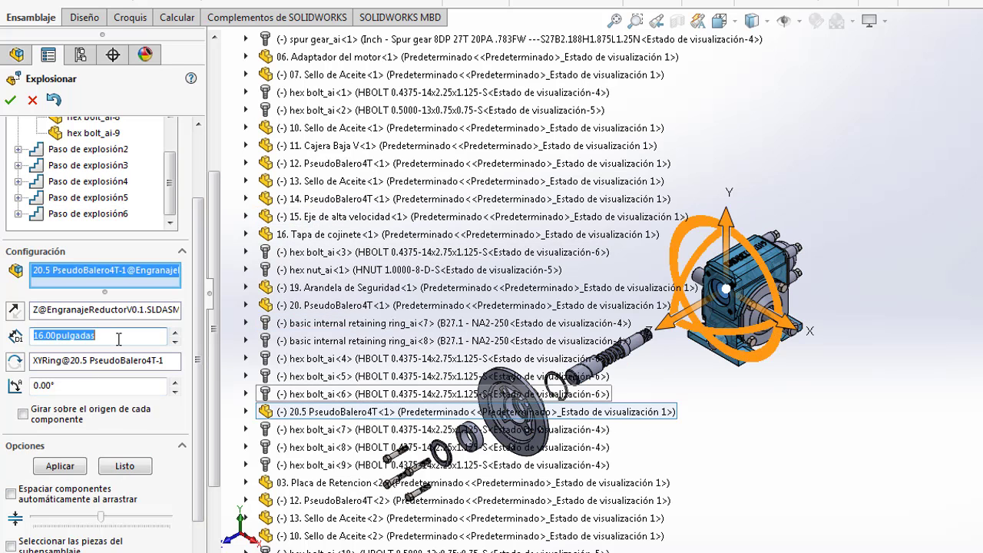
pyautogui.write('7')
pyautogui.click(59, 466)
pyautogui.click(124, 466)
# - Pull hex bolts 3, 4, 5 and 6 of the bearing cover out of the housing in the negative Z direction
pyautogui.click(306, 252)
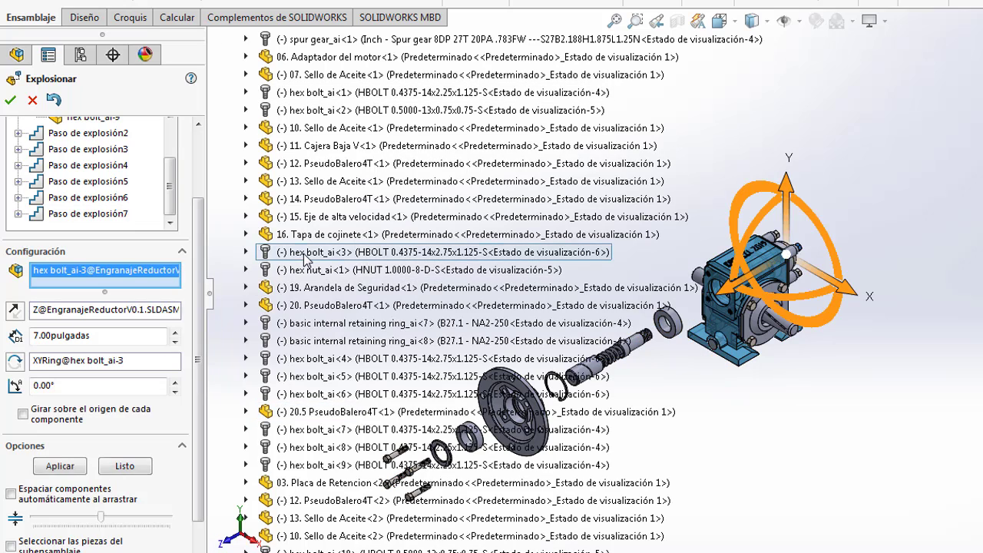
pyautogui.click(304, 359)
pyautogui.click(307, 376)
pyautogui.click(310, 394)
pyautogui.moveTo(743, 305); pyautogui.dragTo(891, 228)
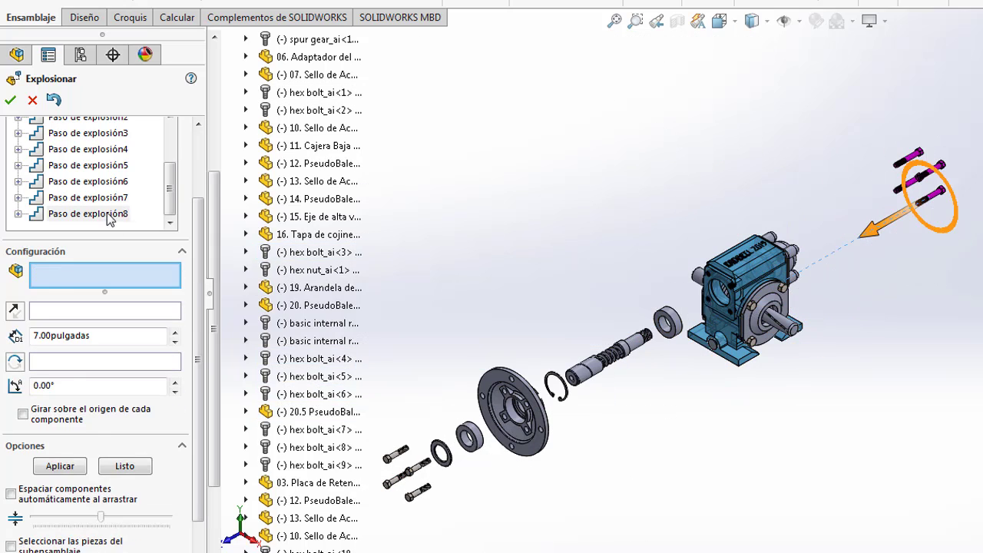
# - Set the explode distance of the four bearing-cover bolts to 21 inches
pyautogui.click(109, 215)
pyautogui.doubleClick(120, 375)
pyautogui.write('21')
pyautogui.click(75, 504)
pyautogui.click(114, 502)
# - Explode 16. Tapa de cojinete<1> by 15 inches in the negative Z direction
pyautogui.click(304, 233)
pyautogui.doubleClick(123, 336)
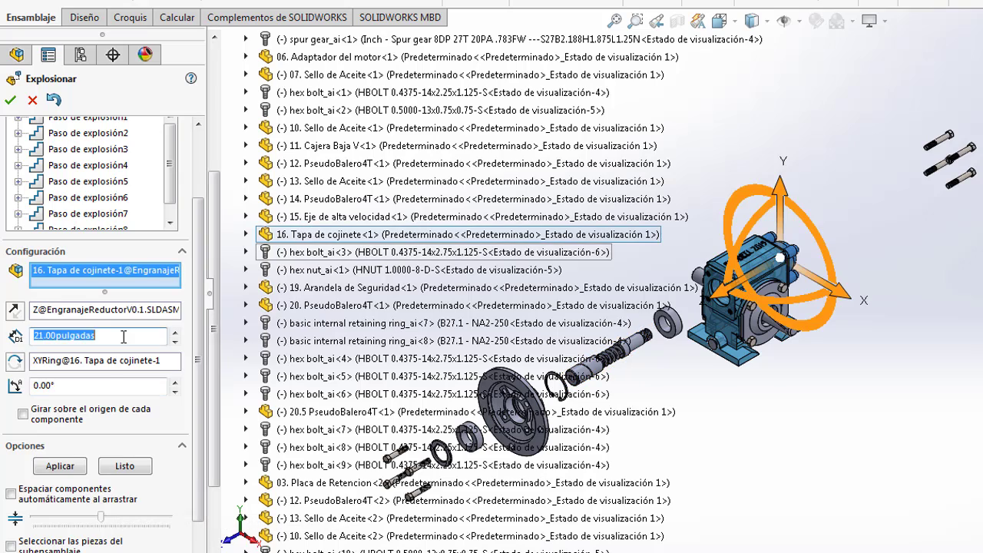
pyautogui.click(60, 466)
pyautogui.click(124, 465)
# - Explode hex nut 1 by 11 inches in the negative Z direction
pyautogui.scroll(2, 337, 176)
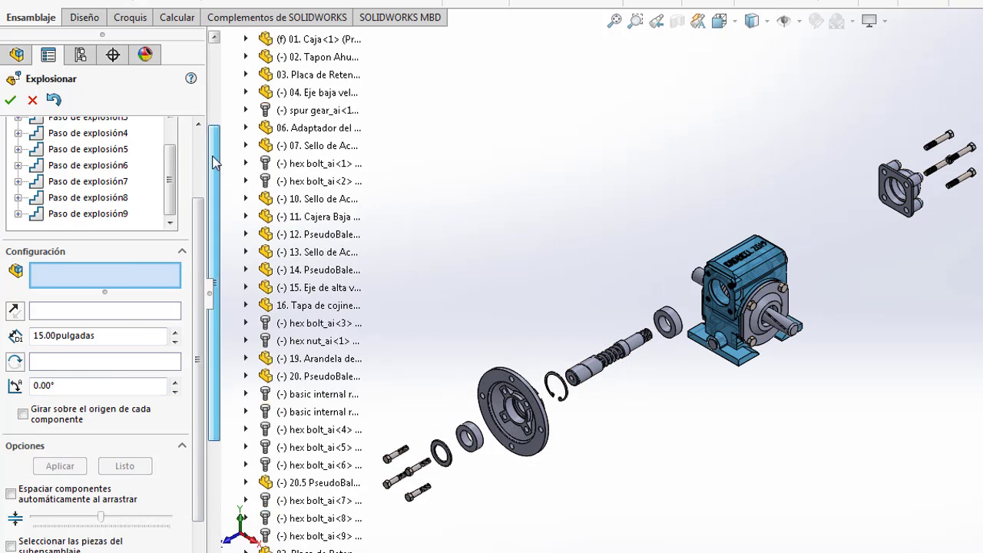
pyautogui.click(315, 376)
pyautogui.doubleClick(121, 336)
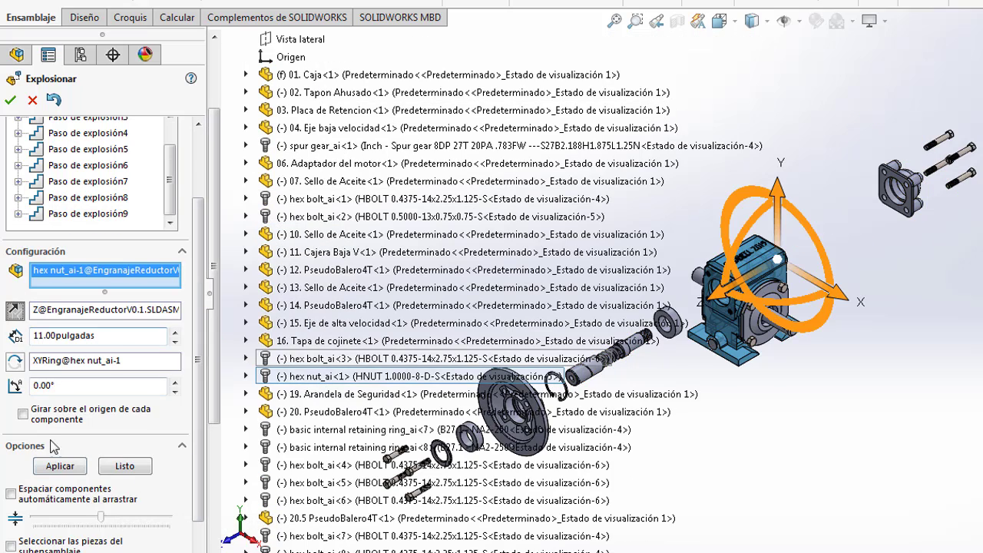
pyautogui.click(60, 465)
pyautogui.click(125, 465)
# - Explode 19. Arandela de Seguridad<1> by 9 inches and 20. PseudoBalero4T<1> by 7 inches in the negative Z direction
pyautogui.click(315, 394)
pyautogui.doubleClick(111, 336)
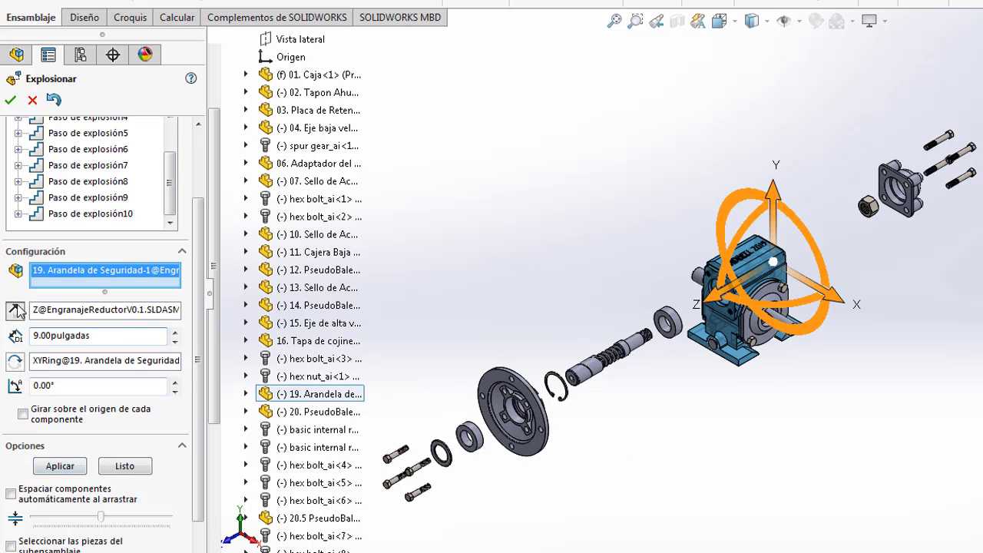
pyautogui.click(60, 465)
pyautogui.click(124, 465)
pyautogui.click(315, 411)
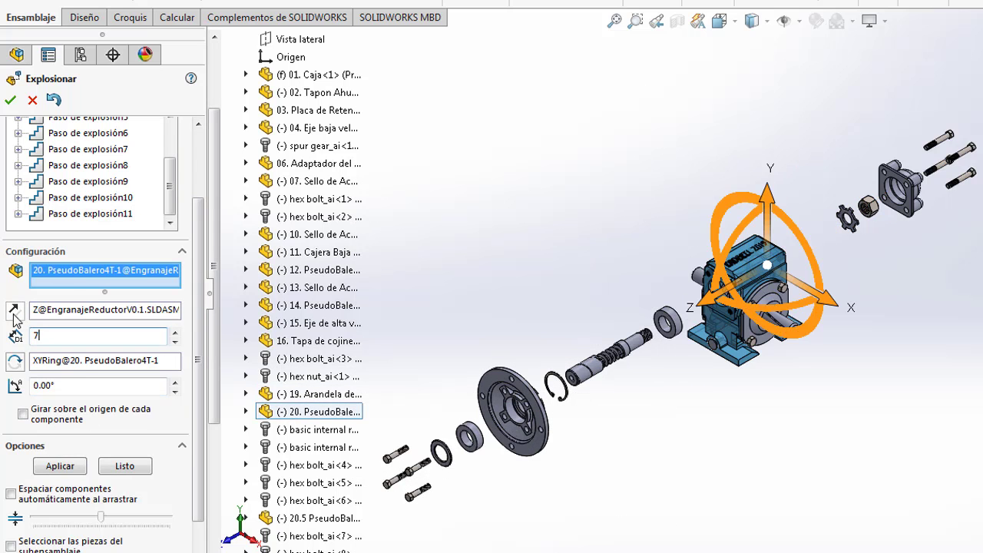
pyautogui.click(131, 470)
# - Explode basic internal retaining ring 8 by 4 inches in the negative Z direction
pyautogui.click(305, 447)
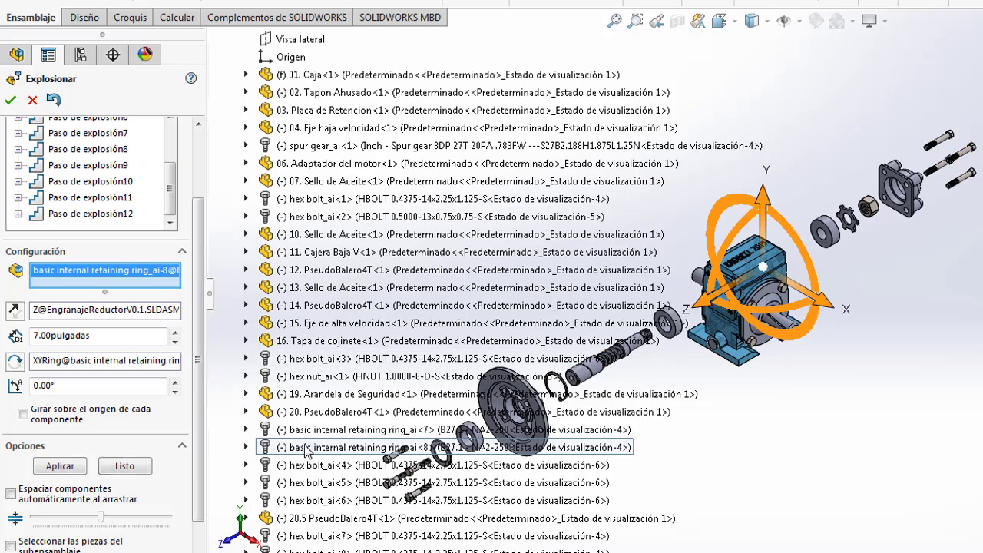
pyautogui.doubleClick(117, 334)
pyautogui.write('4')
pyautogui.click(15, 311)
pyautogui.click(60, 465)
pyautogui.click(124, 465)
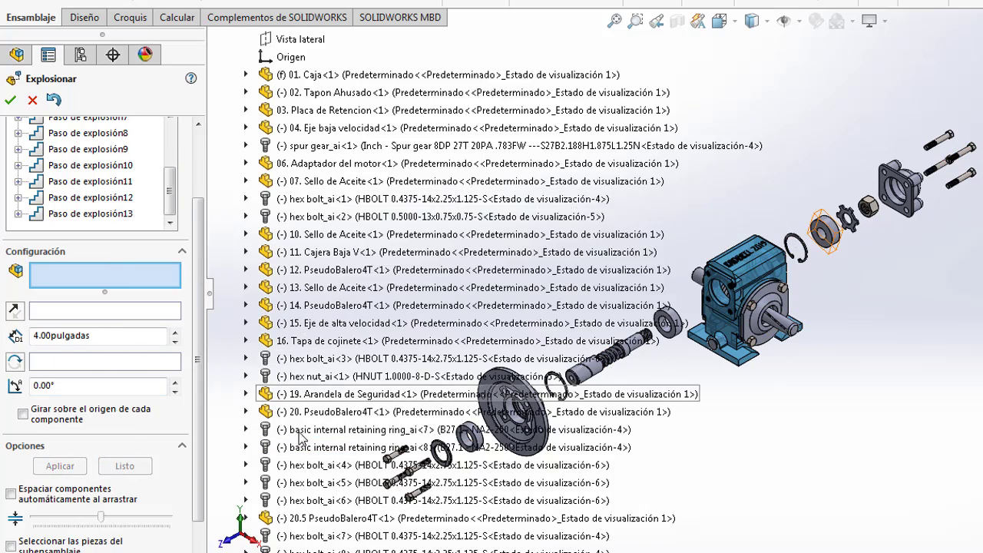
# - Select hex bolts 10, 11, 12 and 2 and 03. Placa de Retencion<2> for a new explode step
pyautogui.scroll(-4, 326, 460)
pyautogui.click(326, 499)
pyautogui.click(327, 500)
pyautogui.click(326, 517)
pyautogui.scroll(3, 331, 346)
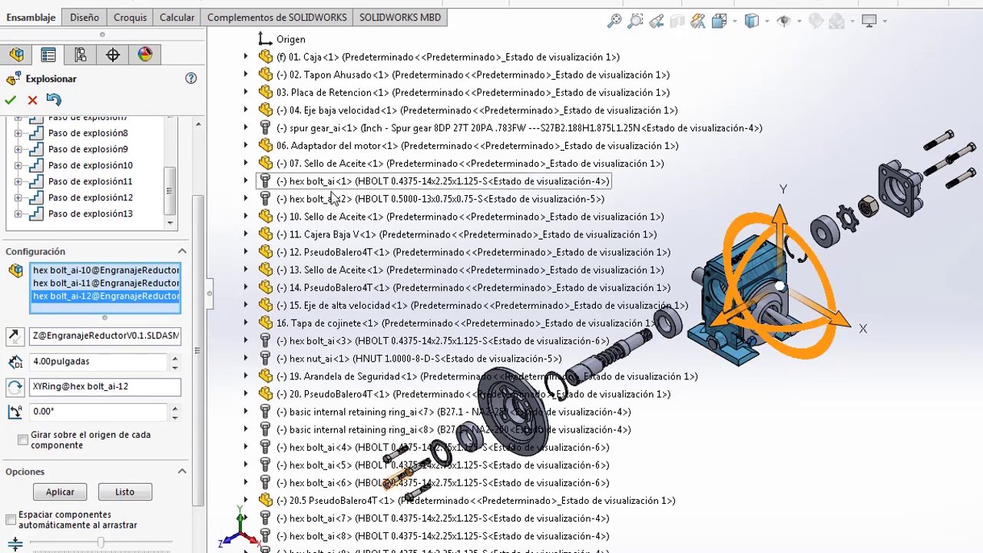
pyautogui.click(335, 199)
pyautogui.scroll(-2, 310, 500)
pyautogui.click(327, 535)
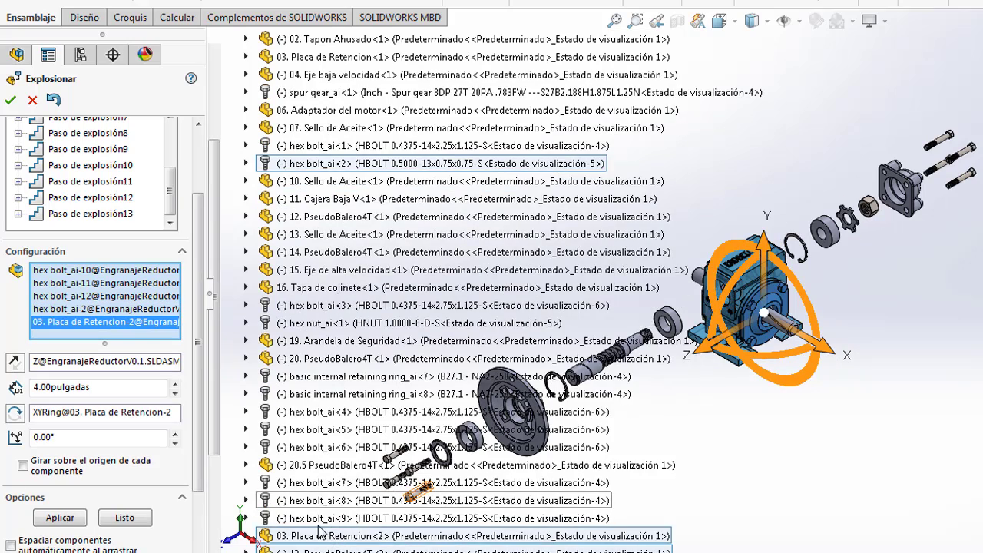
# - Add 10. Sello de Aceite<1>, spur gear 1, 04. Eje baja velocidad<1>, 13. Sello de Aceite<1> and 11. Cajera Baja V<1> to the explode step
pyautogui.scroll(-5, 321, 530)
pyautogui.click(317, 482)
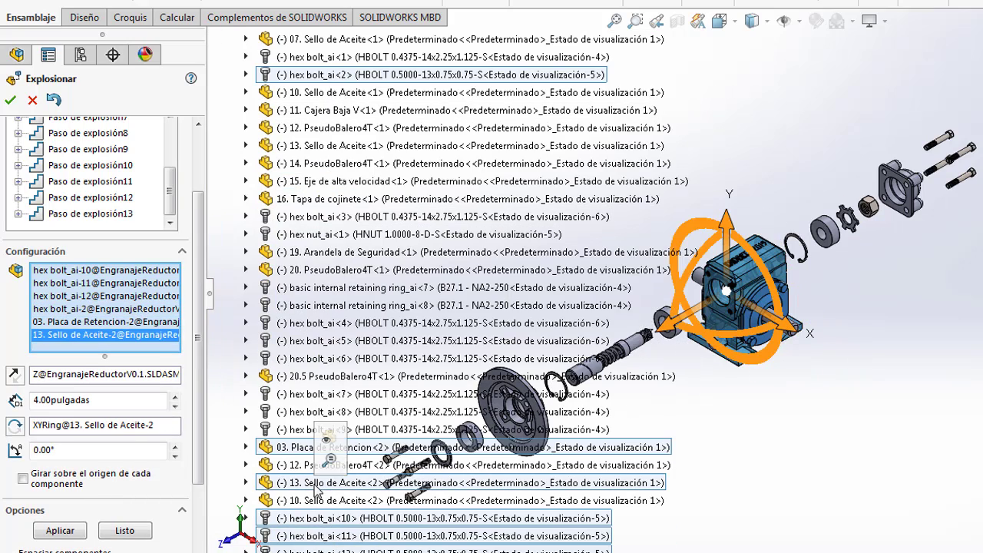
pyautogui.click(321, 501)
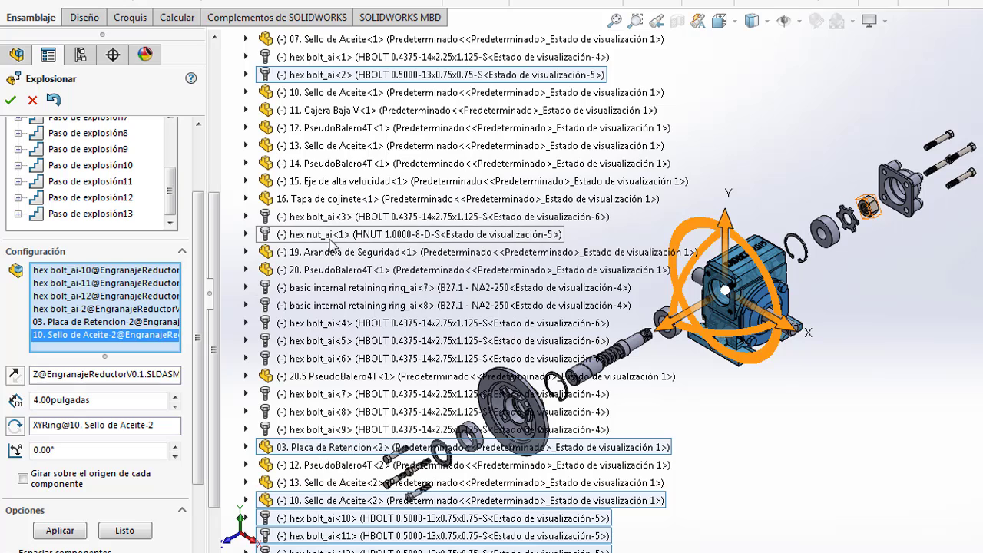
pyautogui.click(338, 93)
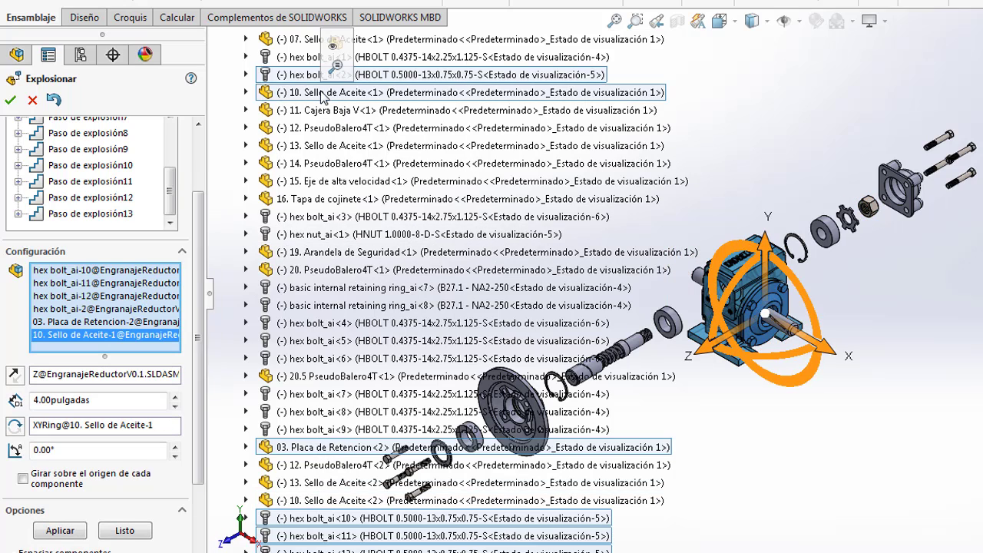
pyautogui.click(332, 165)
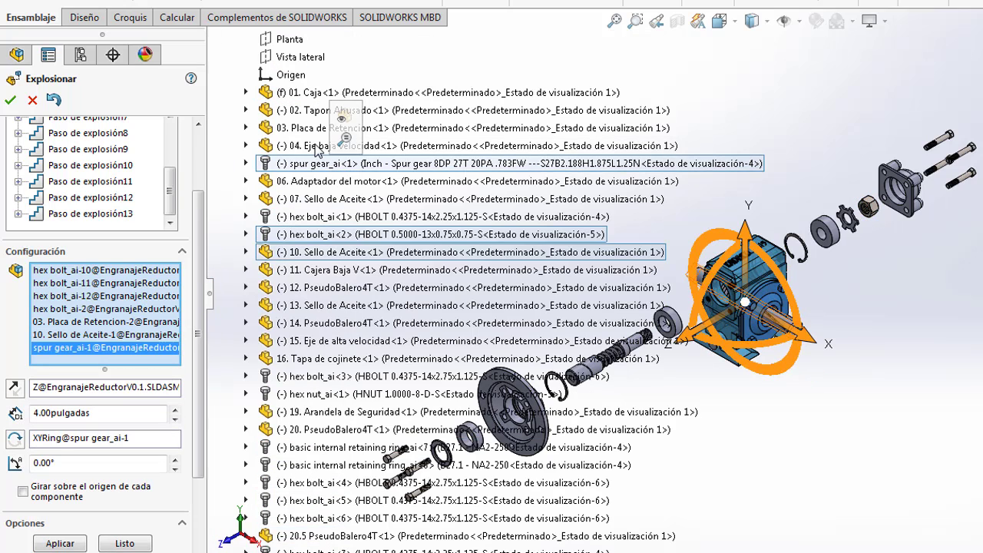
pyautogui.click(313, 147)
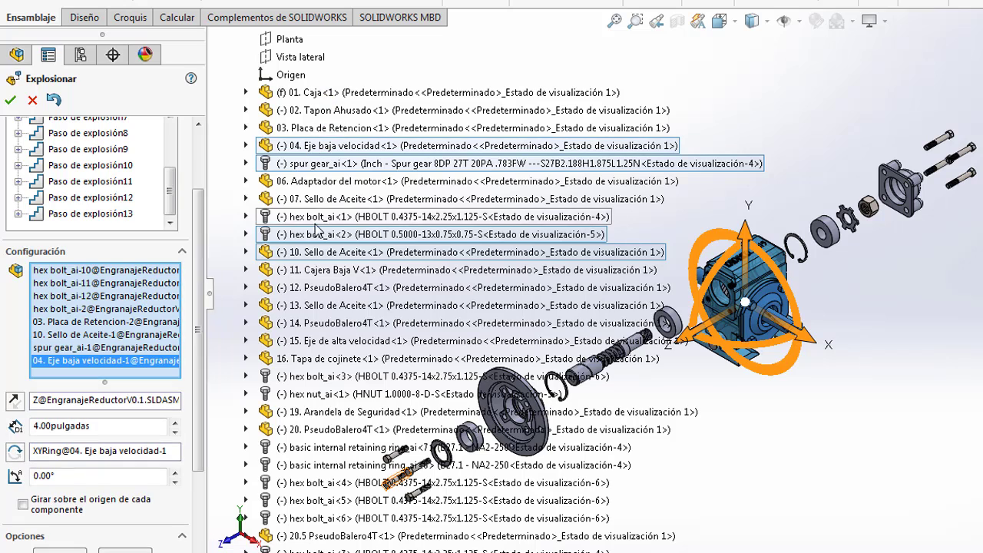
pyautogui.click(313, 307)
pyautogui.click(317, 269)
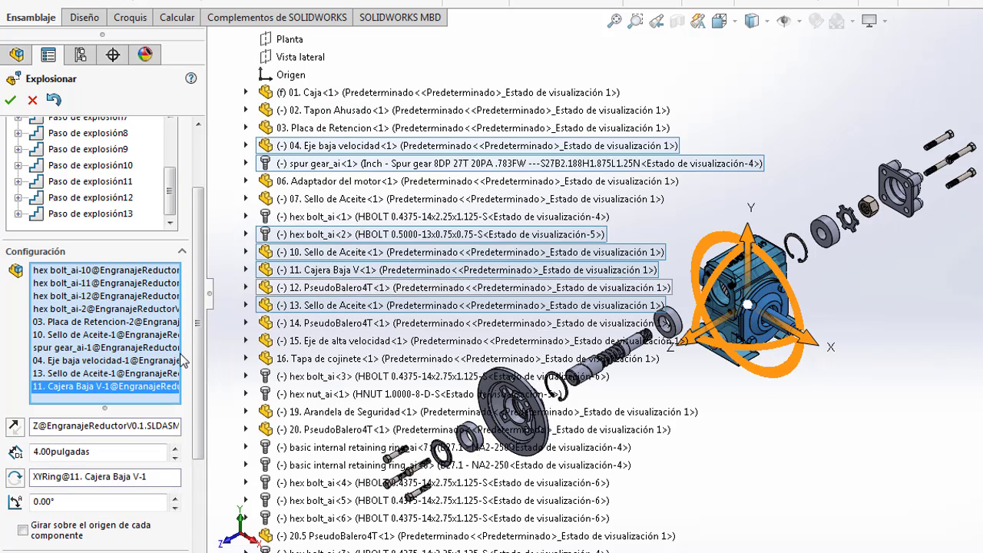
# - Add 12. PseudoBalero4T<1> and explode the selected low-speed shaft components by 9 inches in the positive X direction
pyautogui.moveTo(812, 338); pyautogui.dragTo(925, 399)
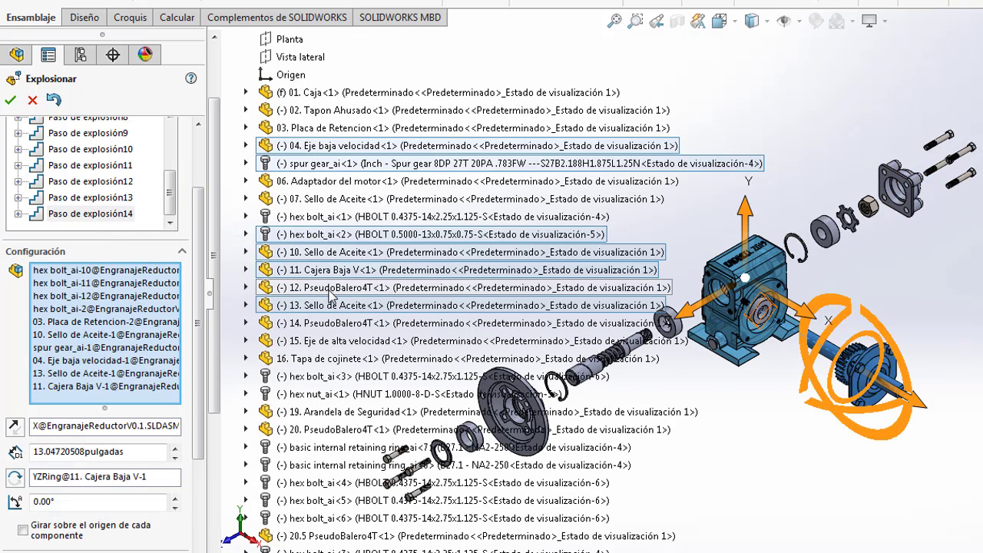
pyautogui.click(276, 290)
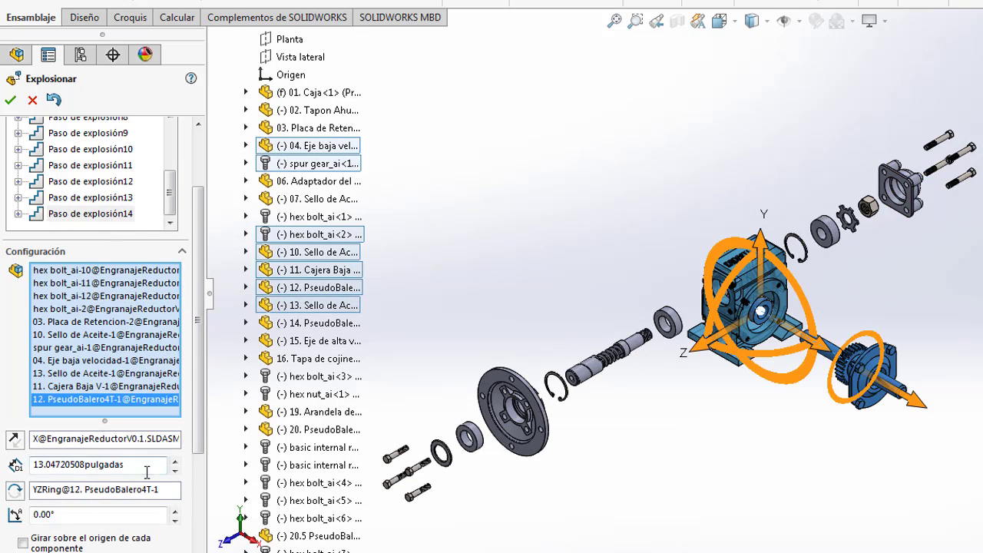
pyautogui.press('Return')
pyautogui.click(140, 535)
pyautogui.scroll(-3, 842, 372)
pyautogui.moveTo(842, 372); pyautogui.dragTo(695, 231, button='middle')
pyautogui.click(735, 23)
pyautogui.click(775, 46)
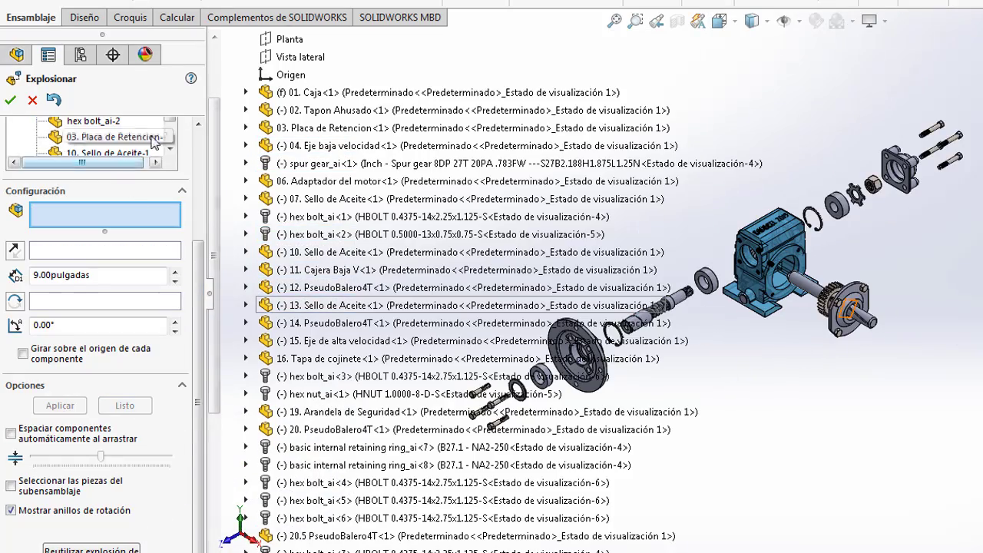
pyautogui.moveTo(170, 121); pyautogui.dragTo(174, 184)
pyautogui.click(77, 179)
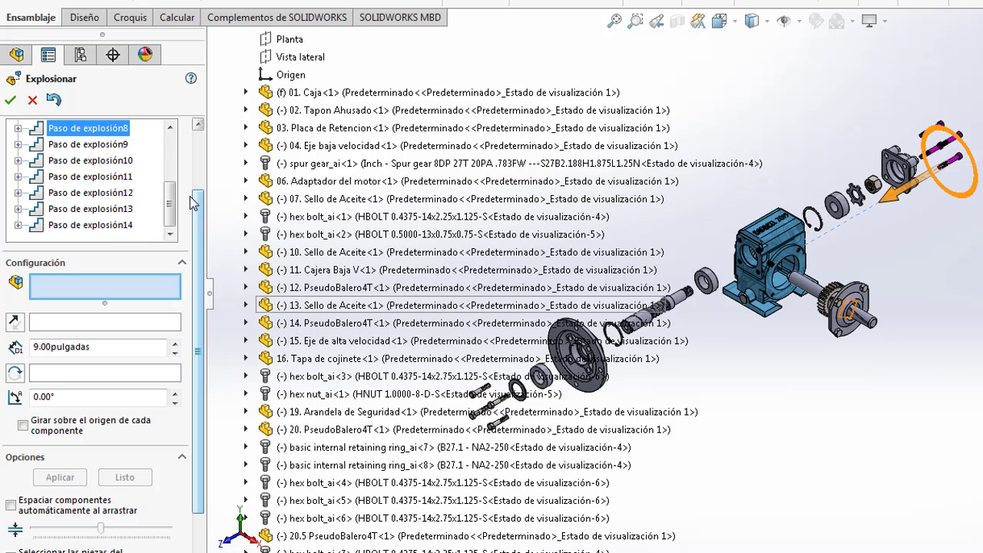
# - Try to explode 04. Eje baja velocidad<1> and 11. Cajera Baja V<1> by 11 inches in the Z direction
pyautogui.click(342, 147)
pyautogui.click(344, 270)
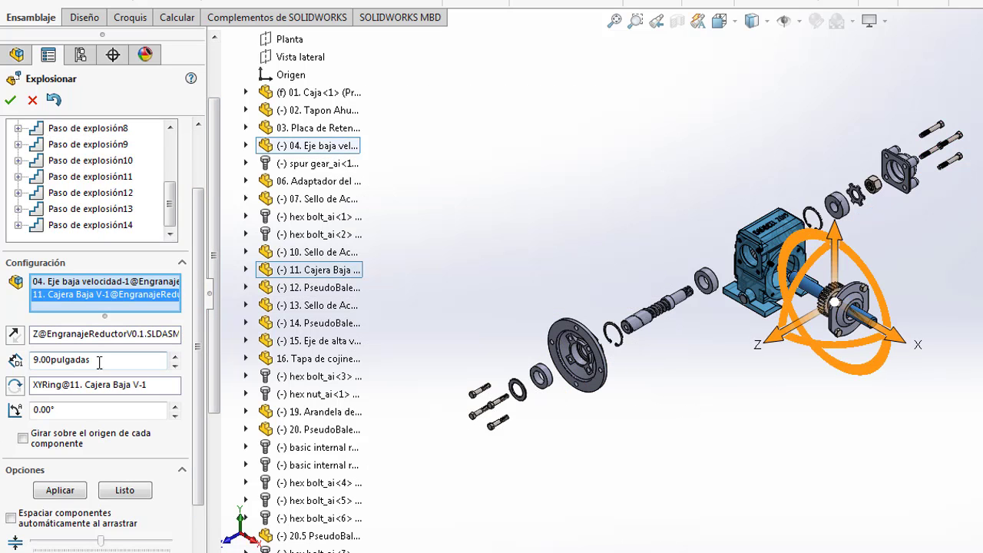
pyautogui.write('11')
pyautogui.click(73, 493)
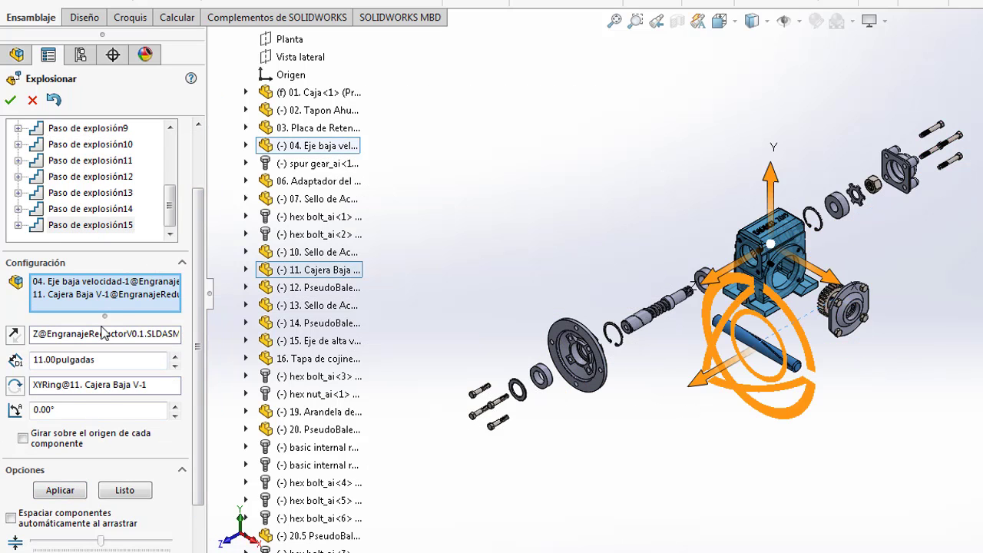
pyautogui.hotkey('ctrl', 'z')
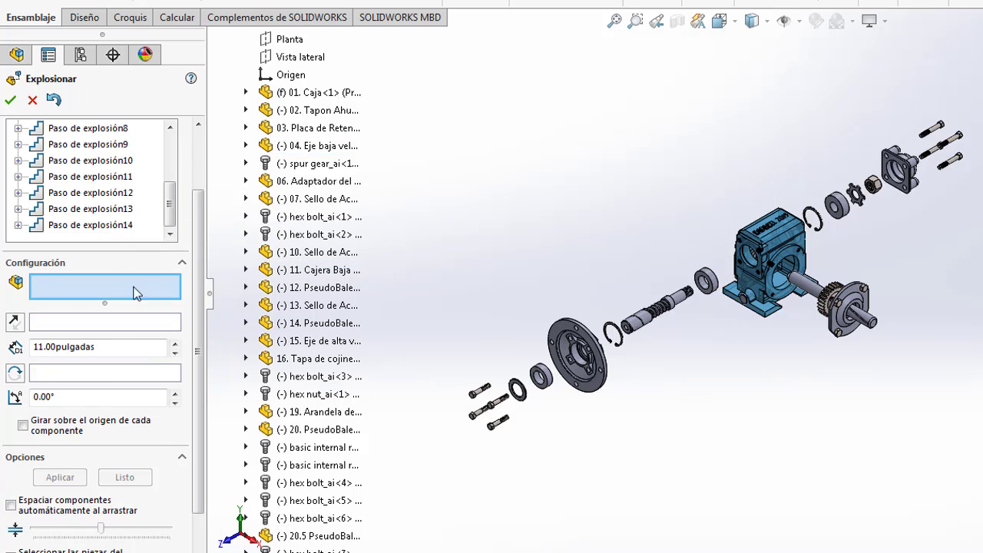
# - Explode 04. Eje baja velocidad<1> and 11. Cajera Baja V<1> by 12 inches in the positive X direction
pyautogui.click(323, 147)
pyautogui.click(312, 275)
pyautogui.moveTo(889, 333); pyautogui.dragTo(972, 380)
pyautogui.click(77, 227)
pyautogui.doubleClick(140, 362)
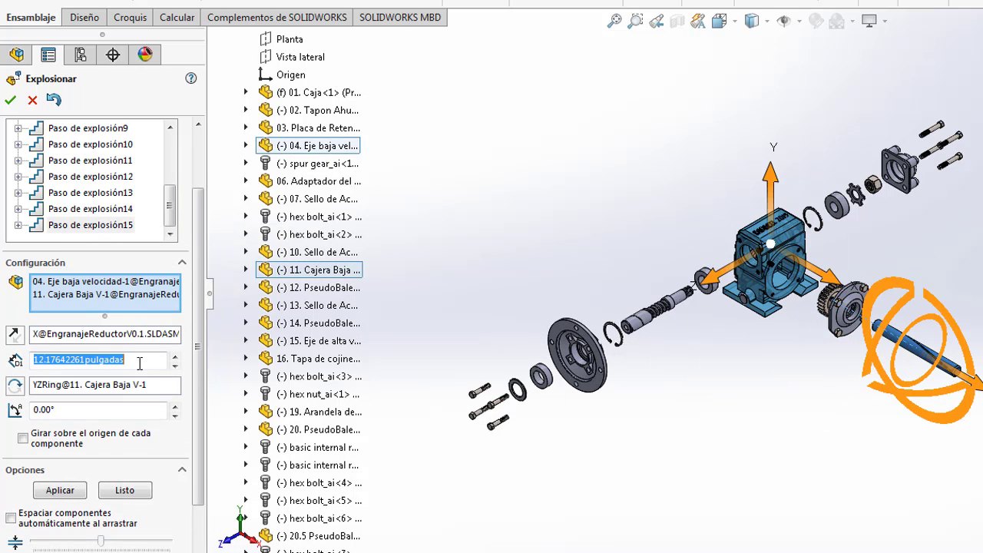
pyautogui.write('12')
pyautogui.click(73, 491)
pyautogui.click(108, 484)
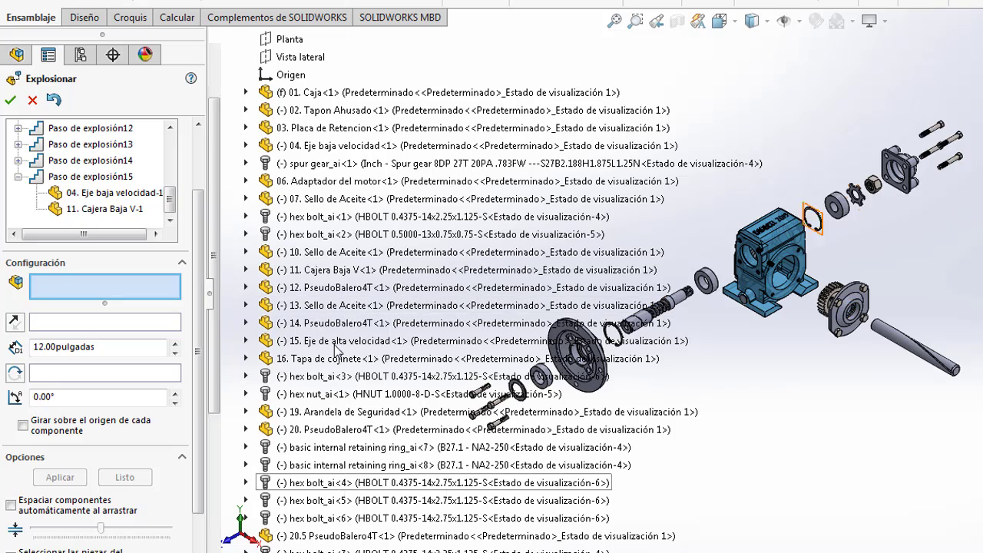
# - Select hex bolts 2, 10, 11 and 12 and 03. Placa de Retencion<2> for a new explode step
pyautogui.click(337, 235)
pyautogui.moveTo(214, 364); pyautogui.dragTo(216, 490)
pyautogui.click(329, 466)
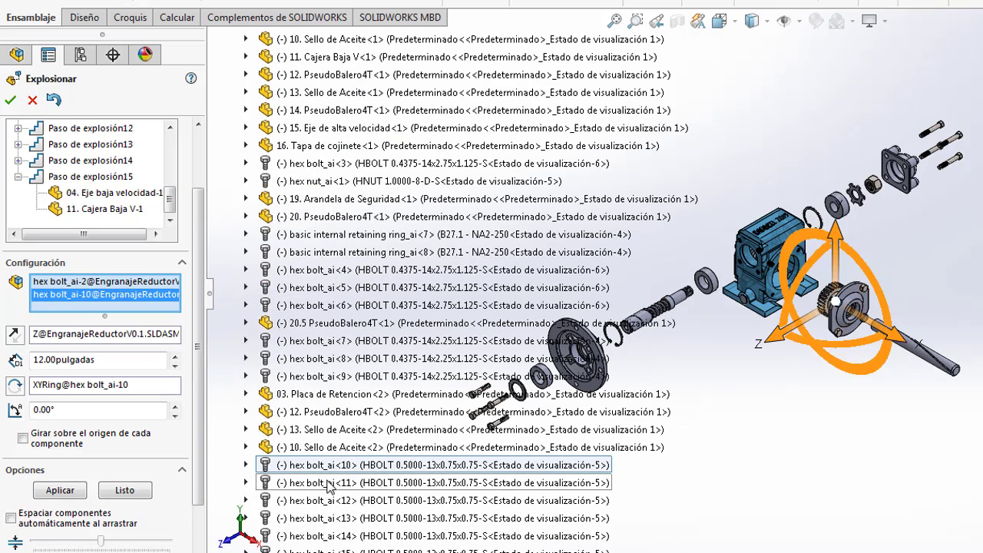
pyautogui.click(328, 483)
pyautogui.click(322, 500)
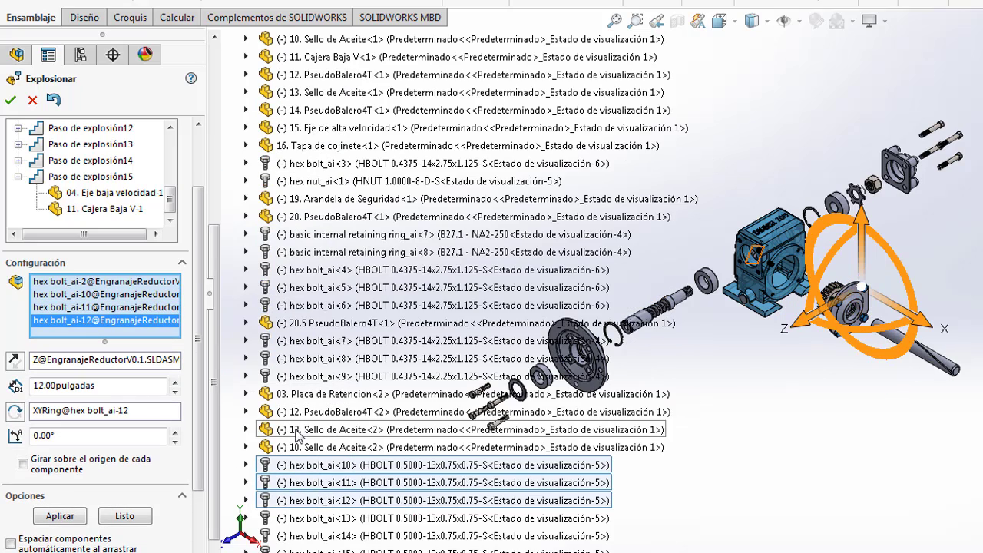
pyautogui.click(330, 395)
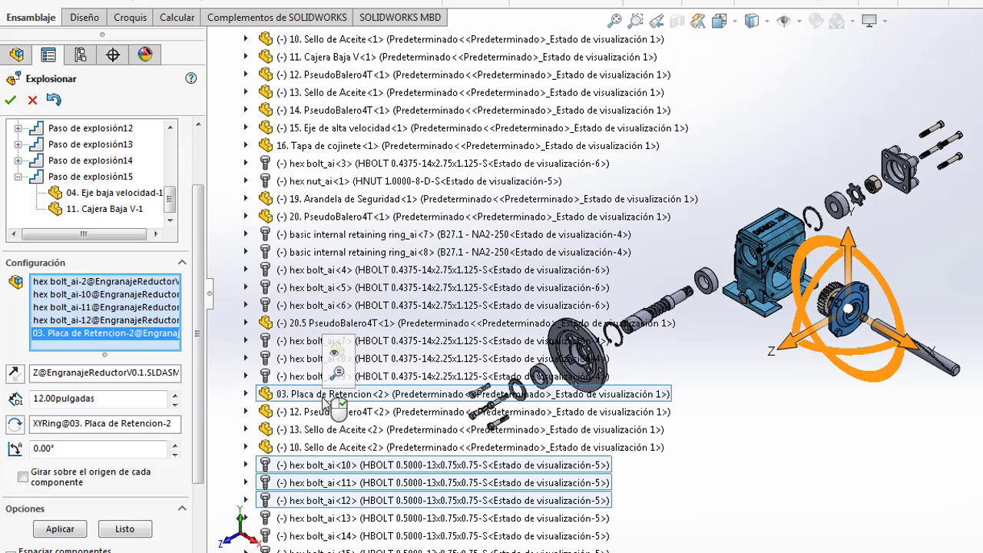
# - Add 10. Sello de Aceite<1>, spur gear 1, 13. Sello de Aceite<1> and 12. PseudoBalero4T<1> to the explode step
pyautogui.click(323, 42)
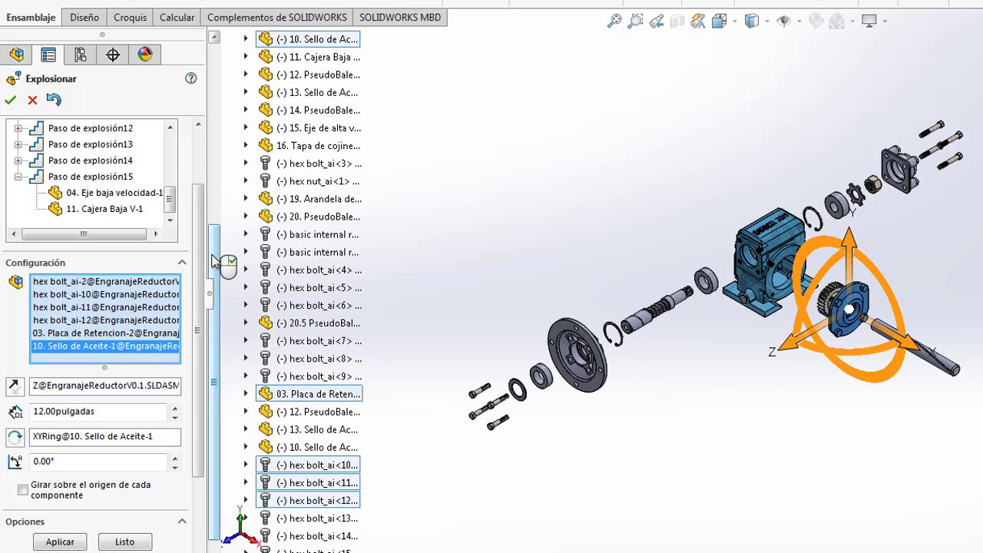
pyautogui.scroll(3, 321, 80)
pyautogui.click(316, 75)
pyautogui.click(338, 217)
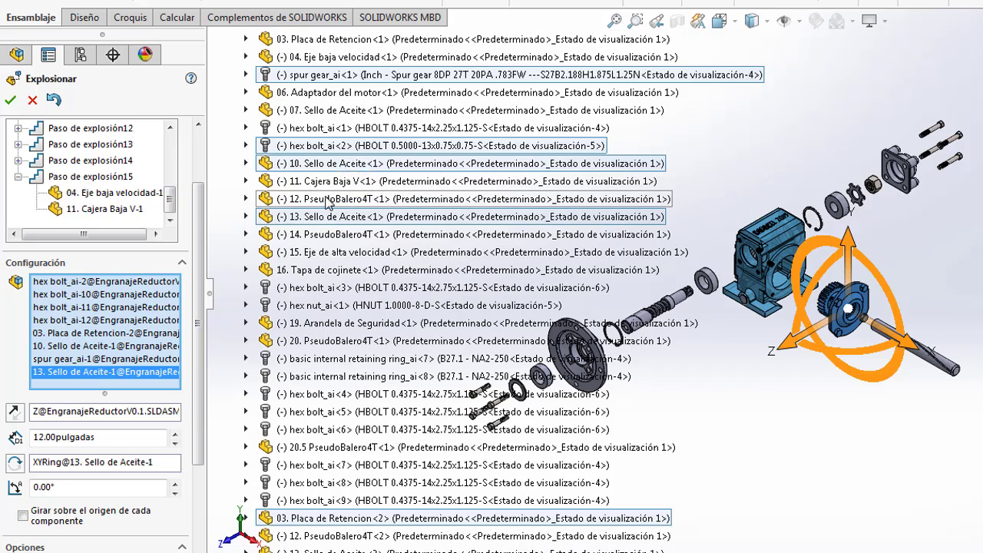
pyautogui.click(328, 199)
# - Explode the selected cover, bolt, seal, gear and bearing components by 14 inches in the positive Z direction
pyautogui.moveTo(763, 347); pyautogui.dragTo(743, 358)
pyautogui.moveTo(683, 398); pyautogui.dragTo(672, 406)
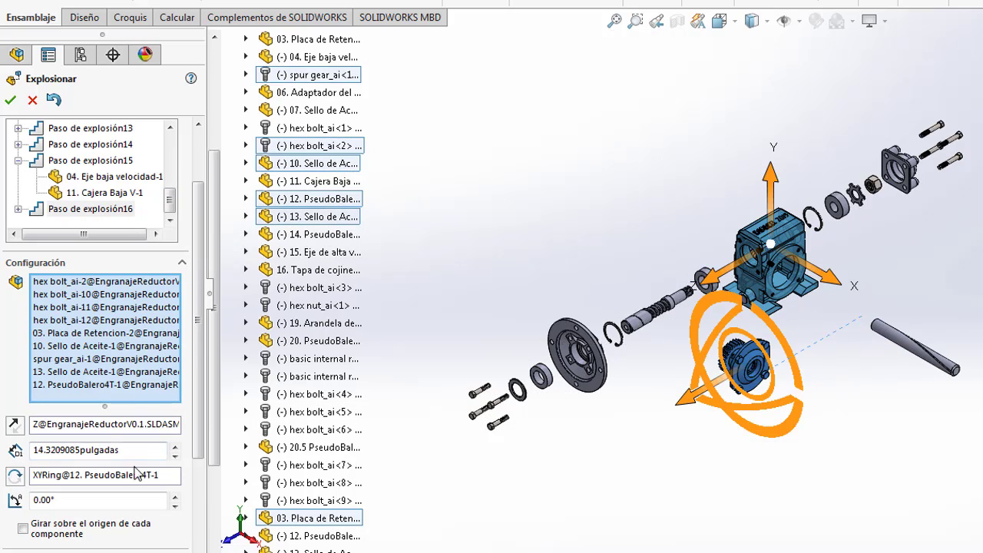
pyautogui.click(144, 452)
pyautogui.write('4')
pyautogui.press('BackSpace')
pyautogui.write('14')
pyautogui.moveTo(198, 432); pyautogui.dragTo(198, 490)
pyautogui.click(121, 484)
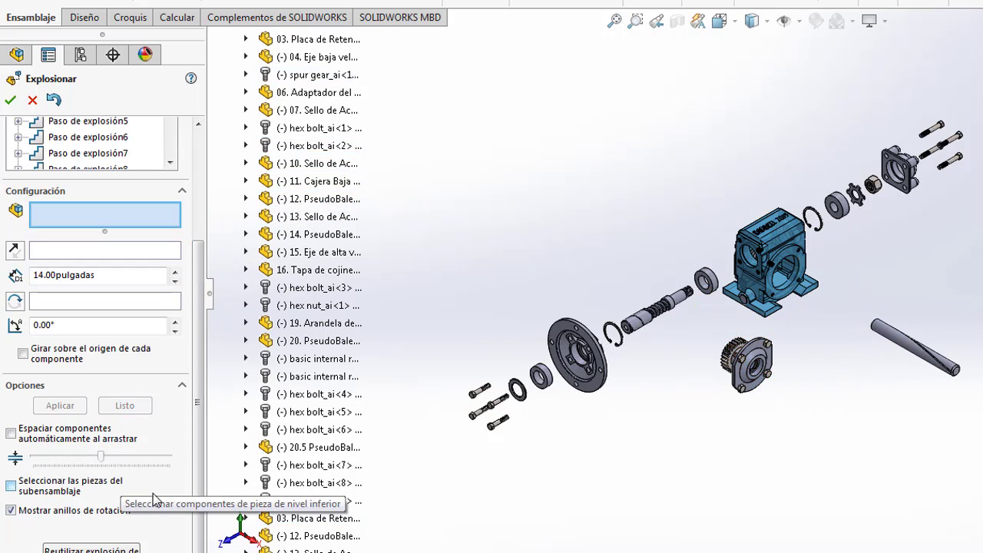
# - Select hex bolts 2, 10, 11 and 12 and 10. Sello de Aceite<1> for a new explode step
pyautogui.moveTo(215, 164); pyautogui.dragTo(216, 132)
pyautogui.click(307, 199)
pyautogui.moveTo(214, 286); pyautogui.dragTo(218, 391)
pyautogui.click(307, 270)
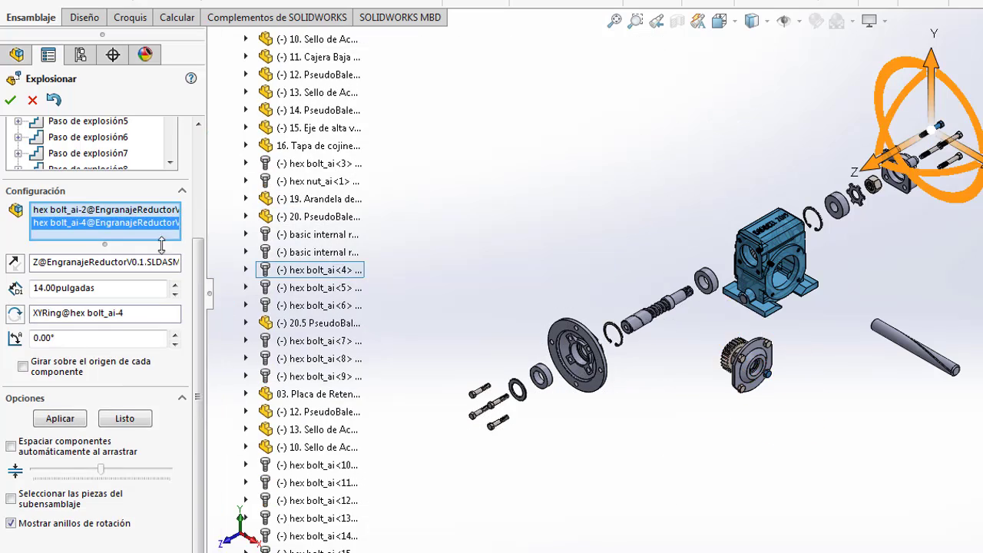
pyautogui.click(156, 223)
pyautogui.press('Delete')
pyautogui.click(322, 465)
pyautogui.click(323, 484)
pyautogui.click(323, 501)
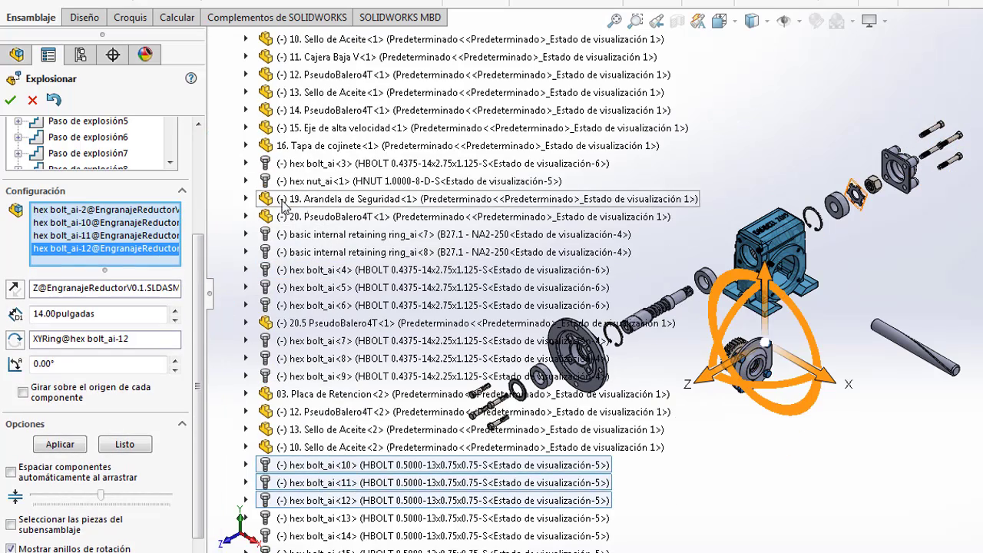
pyautogui.moveTo(215, 261); pyautogui.dragTo(215, 186)
pyautogui.click(311, 166)
# - Explode the four selected hex bolts and the oil seal by 6 inches in the positive X direction
pyautogui.moveTo(810, 400); pyautogui.dragTo(875, 437)
pyautogui.click(96, 156)
pyautogui.click(132, 323)
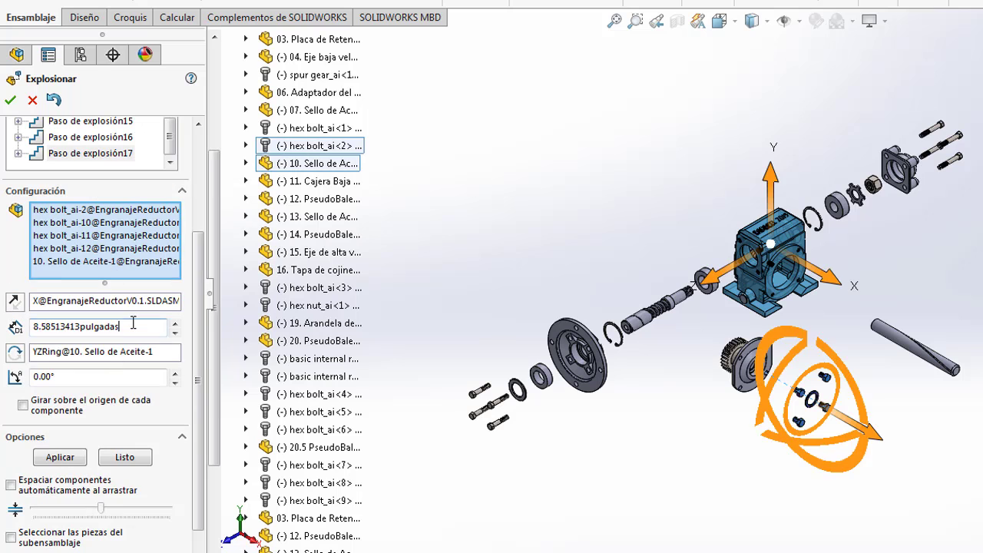
pyautogui.click(83, 459)
pyautogui.click(130, 457)
# - Try to explode spur gear 1 and 12. PseudoBalero4T<1> by 5 inches in the negative Z direction
pyautogui.click(315, 75)
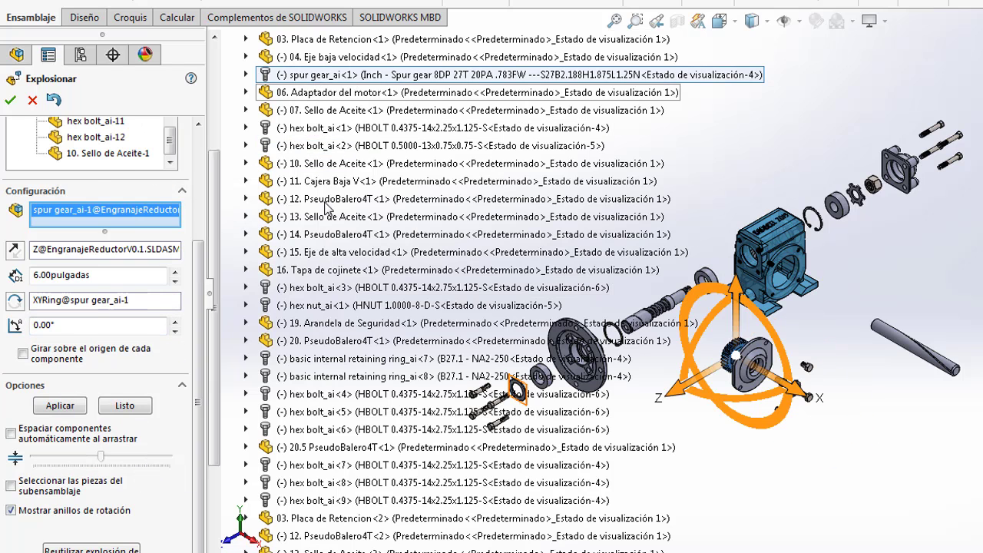
pyautogui.click(321, 199)
pyautogui.click(54, 417)
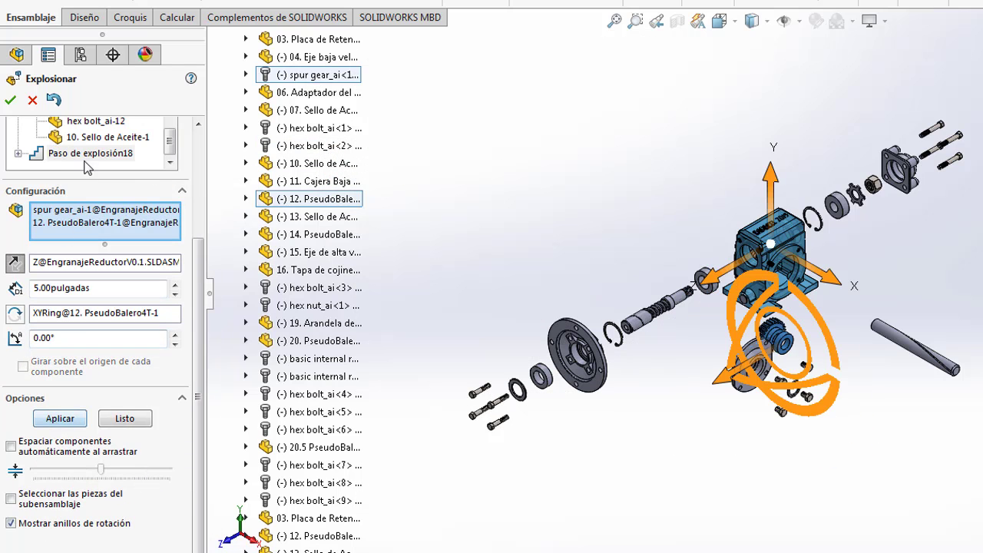
pyautogui.click(127, 167)
# - Explode spur gear 1 and 12. PseudoBalero4T<1> by 5 inches in the negative X direction
pyautogui.click(317, 78)
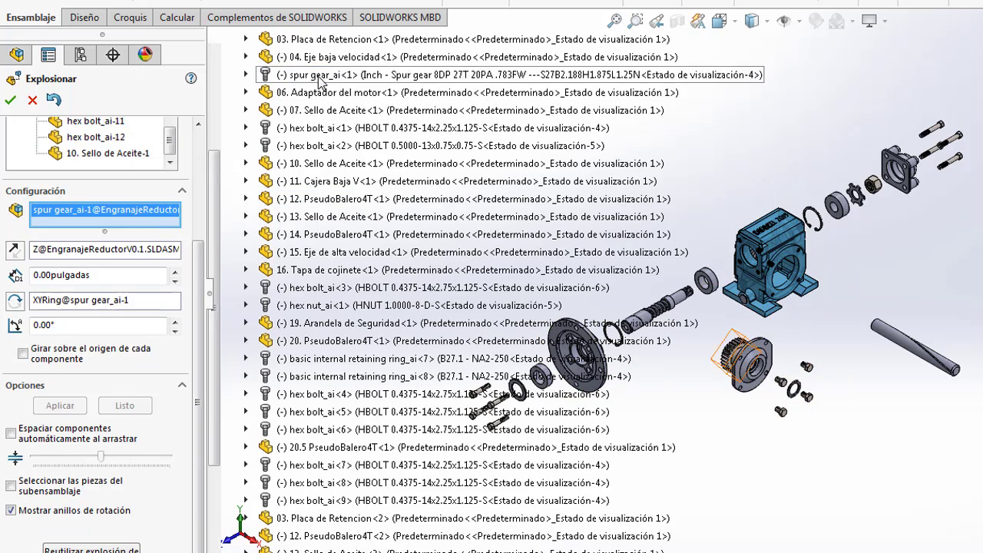
pyautogui.click(311, 200)
pyautogui.moveTo(787, 388); pyautogui.dragTo(756, 370)
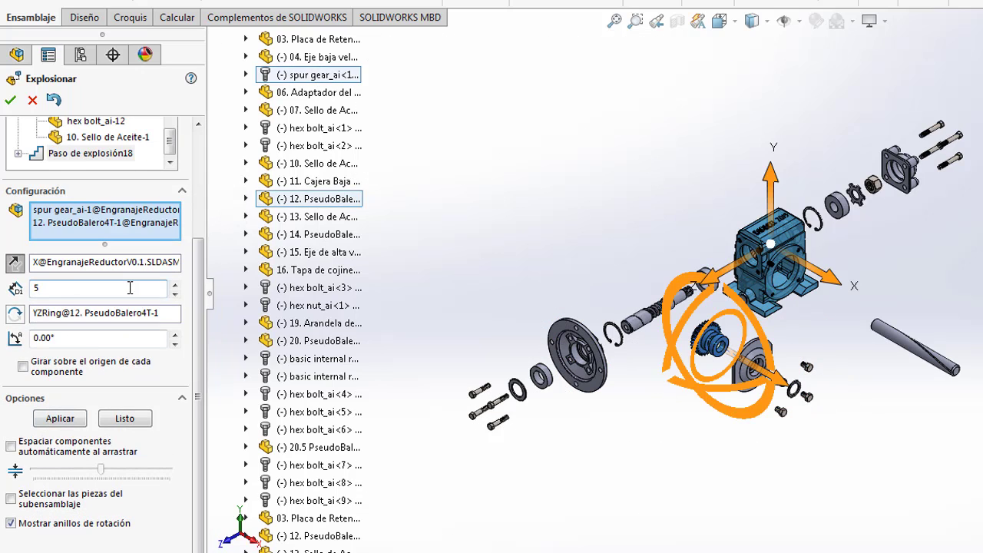
pyautogui.click(60, 419)
pyautogui.click(131, 420)
# - Explode 13. Sello de Aceite<1> by 3.25 inches in the negative X direction
pyautogui.click(313, 219)
pyautogui.moveTo(807, 397); pyautogui.dragTo(781, 382)
pyautogui.rightClick(71, 156)
pyautogui.click(111, 187)
pyautogui.doubleClick(133, 279)
pyautogui.click(124, 405)
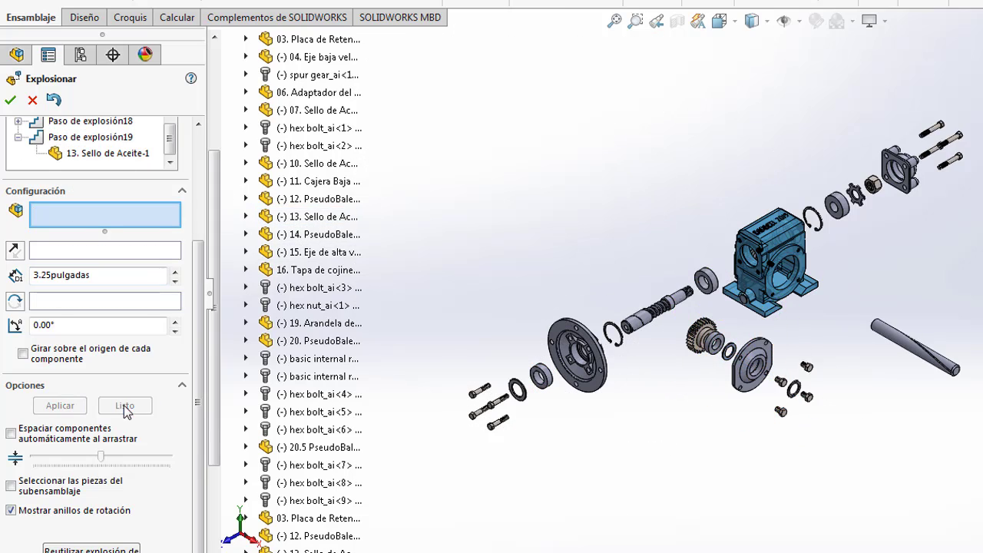
# - Explode spur gear 1 by 2 inches in the negative X direction
pyautogui.click(318, 75)
pyautogui.rightClick(103, 156)
pyautogui.click(152, 187)
pyautogui.doubleClick(100, 275)
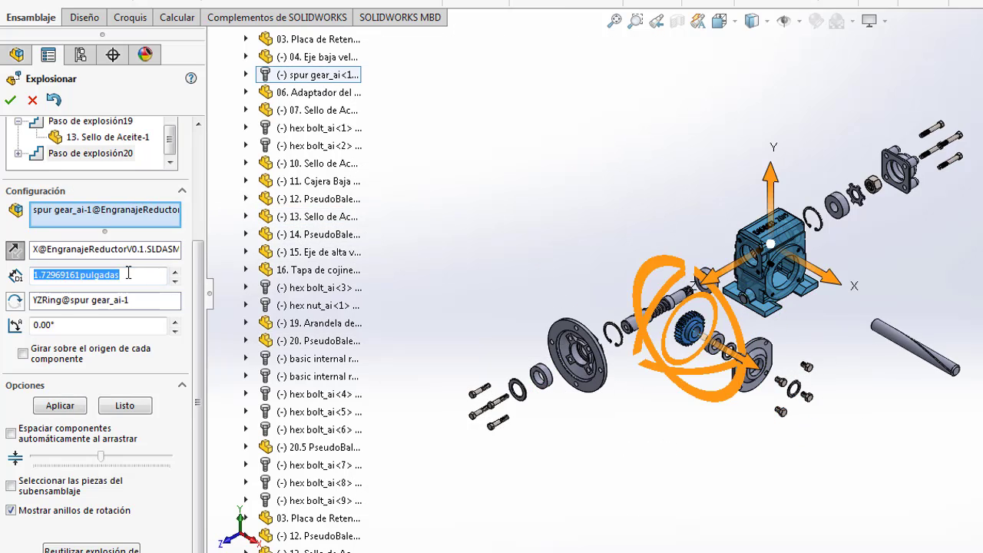
pyautogui.write('2')
pyautogui.click(124, 405)
# - Select hex bolts 13, 14, 15 and 16 and 03. Placa de Retencion<1> for a new explode step
pyautogui.scroll(-2, 340, 389)
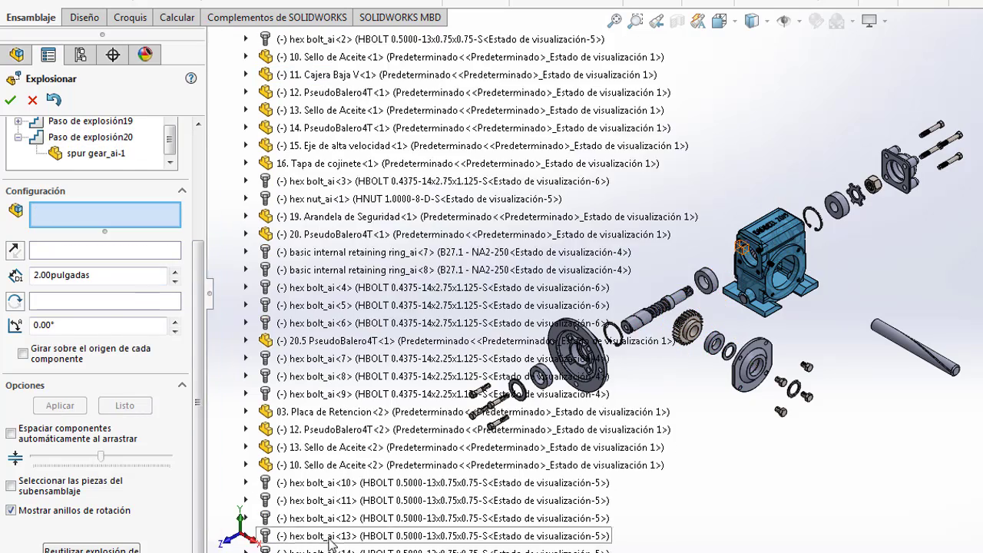
pyautogui.click(330, 538)
pyautogui.scroll(-1, 335, 534)
pyautogui.click(339, 502)
pyautogui.click(338, 519)
pyautogui.click(332, 536)
pyautogui.scroll(3, 252, 268)
pyautogui.click(301, 93)
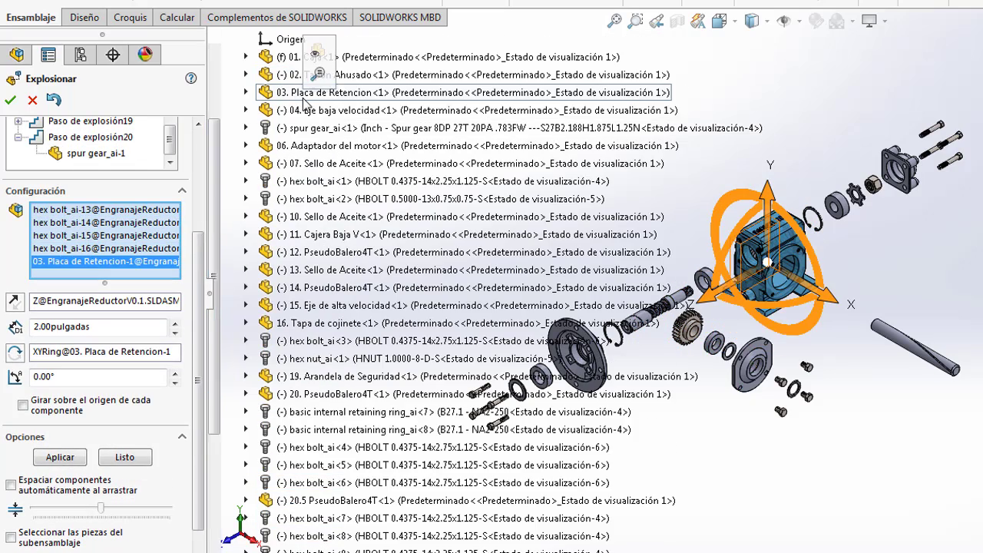
# - Add 12. PseudoBalero4T<2>, 13. Sello de Aceite<2> and 10. Sello de Aceite<2> to the selection and explode the group 12 inches in negative X
pyautogui.scroll(-2, 292, 437)
pyautogui.click(338, 449)
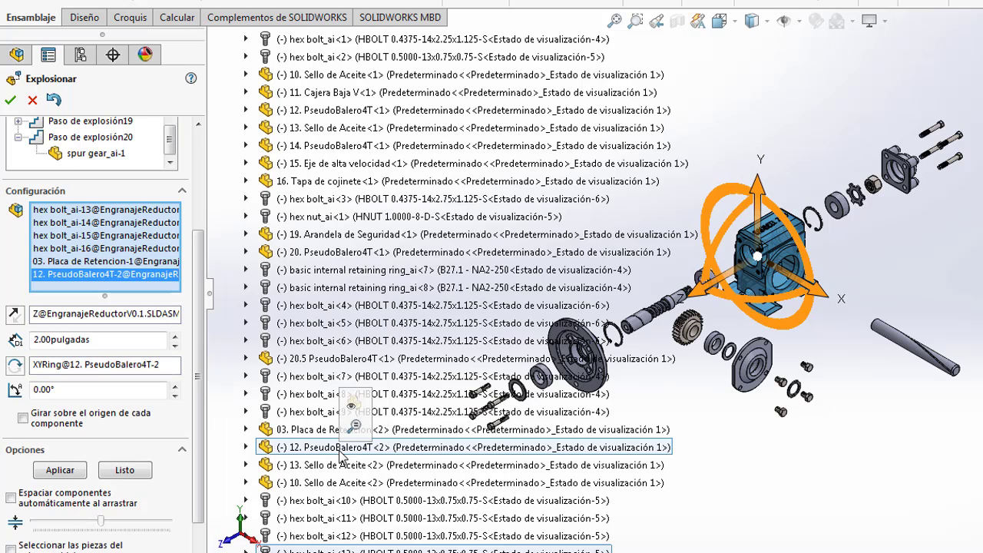
pyautogui.click(326, 466)
pyautogui.click(327, 482)
pyautogui.moveTo(825, 294); pyautogui.dragTo(721, 236)
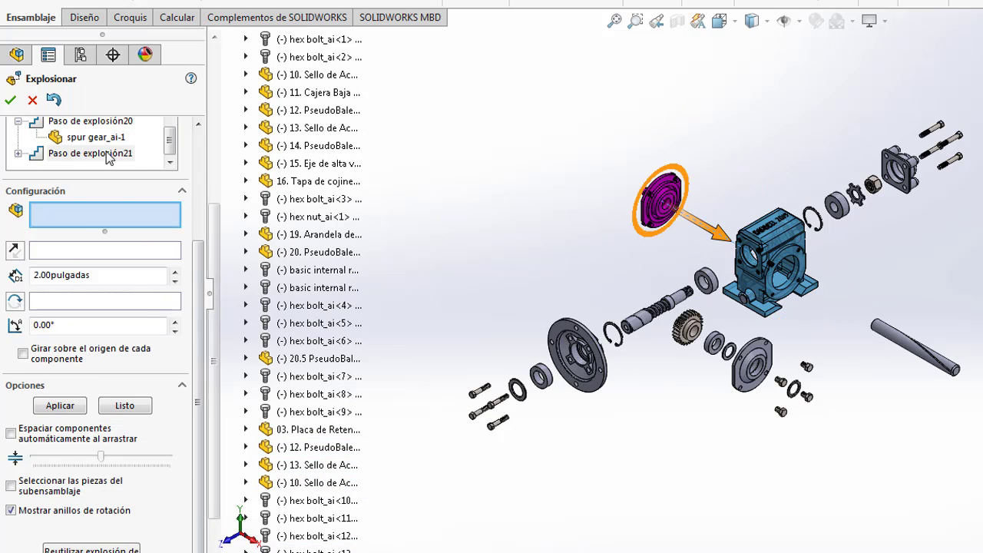
pyautogui.click(101, 496)
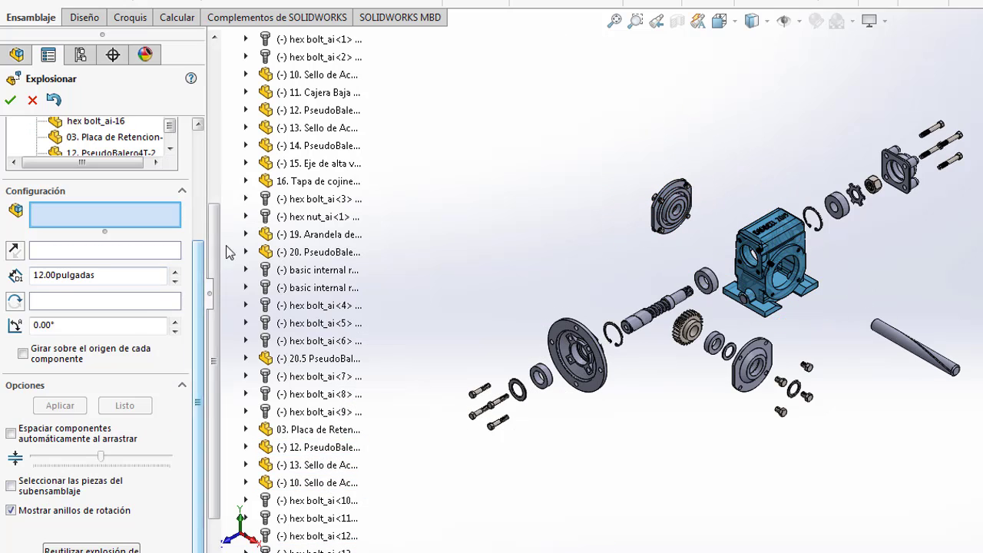
pyautogui.scroll(-2, 328, 503)
pyautogui.click(328, 484)
pyautogui.click(326, 501)
pyautogui.click(326, 519)
pyautogui.click(325, 536)
pyautogui.doubleClick(106, 316)
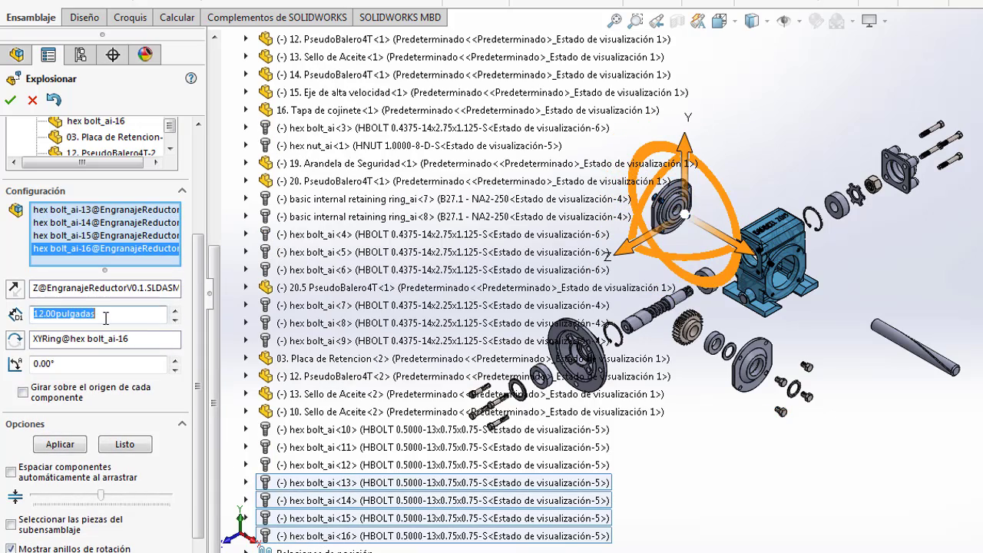
pyautogui.click(69, 444)
pyautogui.rightClick(88, 136)
pyautogui.click(123, 161)
# - Explode hex bolts 13, 14, 15 and 16 by 7 inches in the negative X direction
pyautogui.click(344, 484)
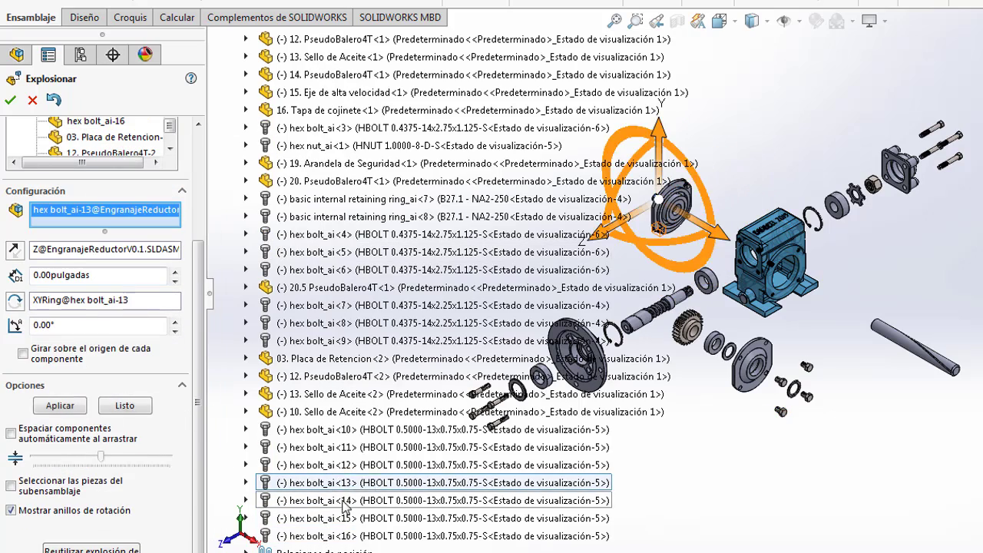
pyautogui.click(344, 503)
pyautogui.click(343, 522)
pyautogui.click(343, 536)
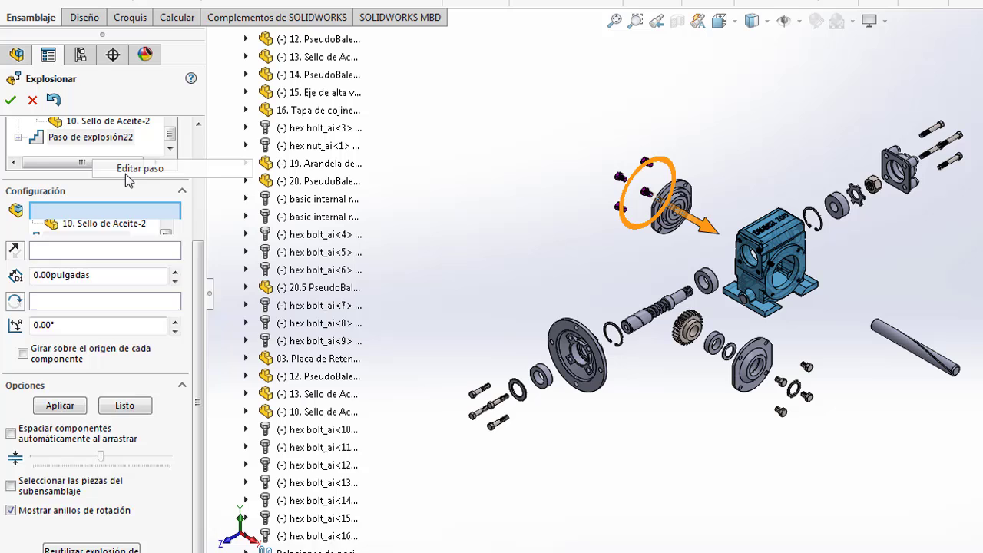
pyautogui.click(140, 314)
pyautogui.write('7')
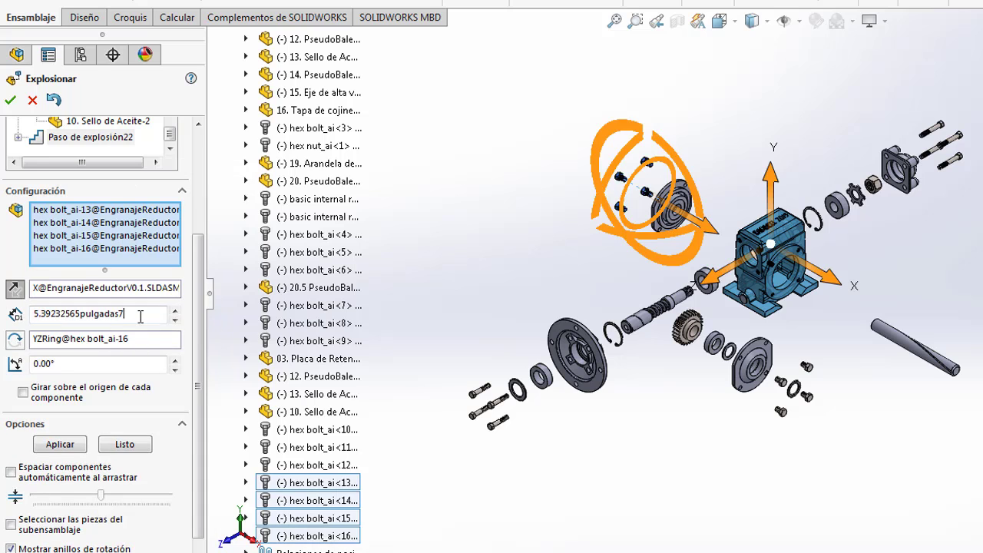
pyautogui.click(124, 443)
# - Explode 13. Sello de Aceite<2> by 3.25 inches in the negative X direction
pyautogui.click(338, 394)
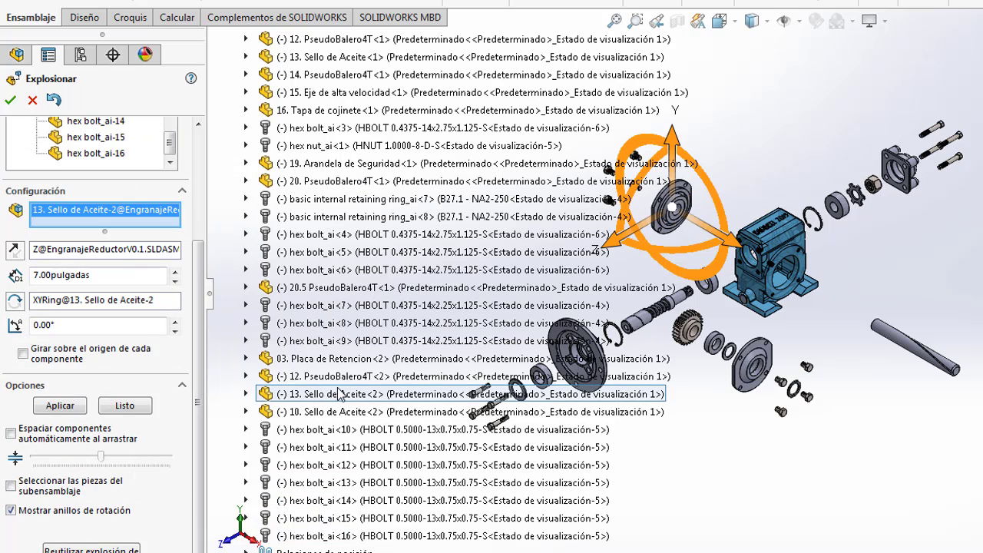
pyautogui.moveTo(697, 228); pyautogui.dragTo(683, 219)
pyautogui.click(124, 404)
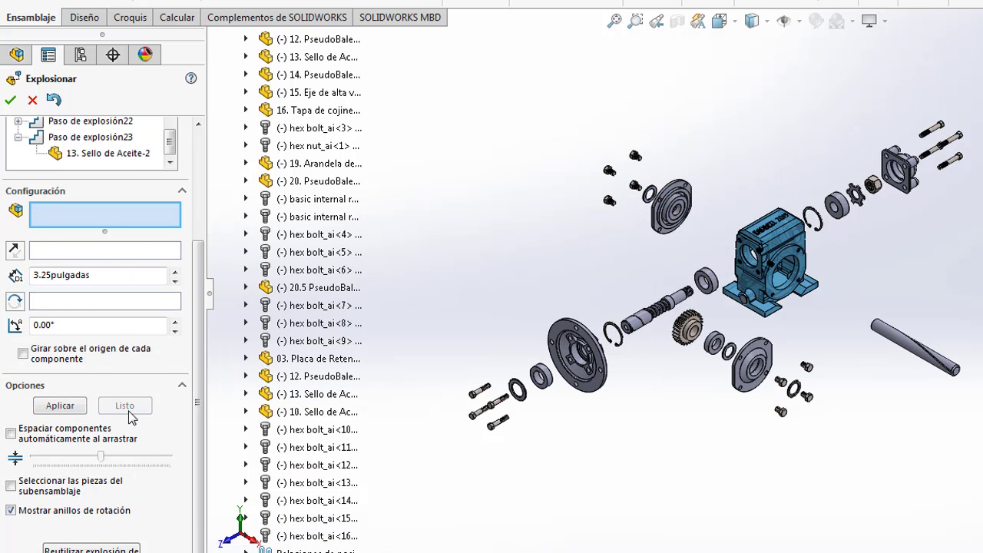
# - Explode 12. PseudoBalero4T<2> by 7 inches in the positive X direction
pyautogui.click(330, 376)
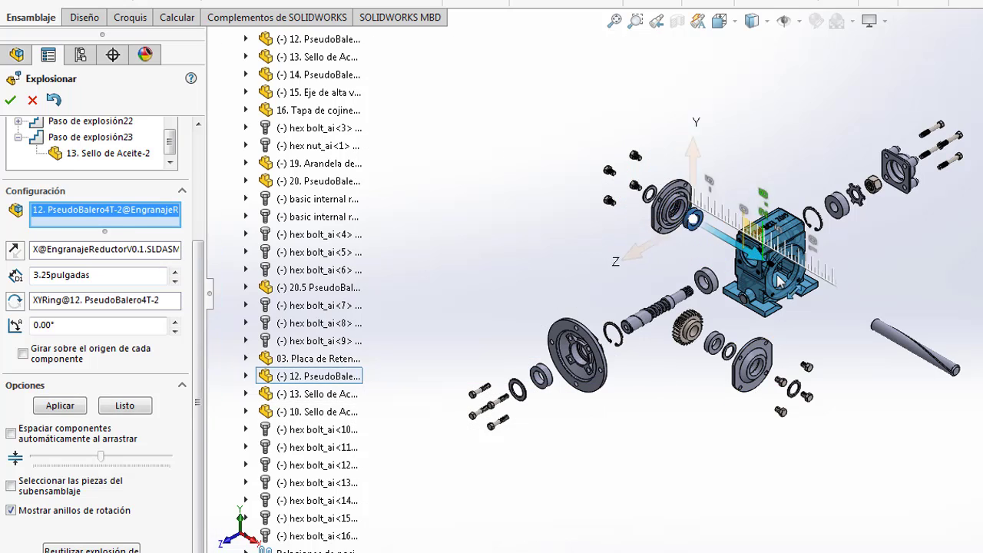
pyautogui.tripleClick(130, 274)
pyautogui.write('7')
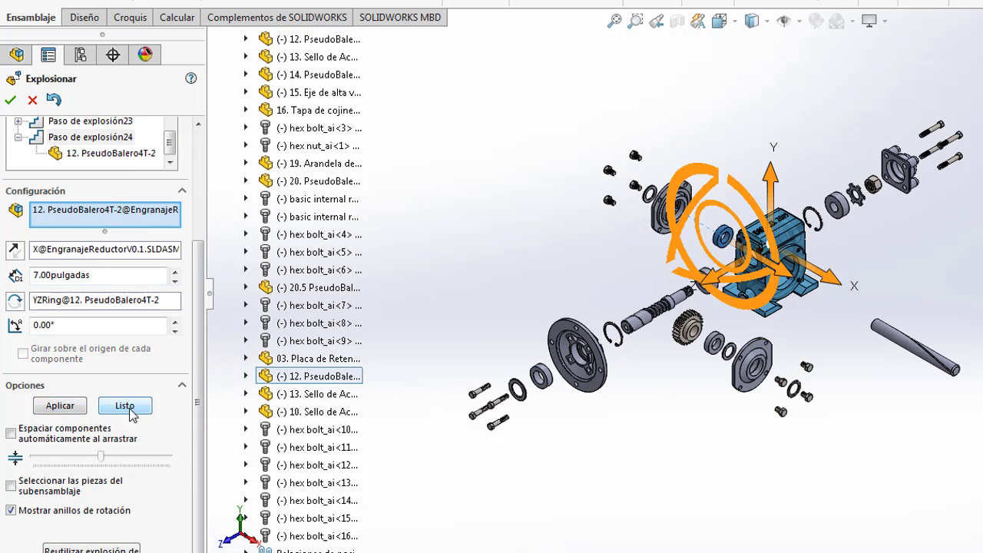
pyautogui.click(124, 404)
# - Edit the 3.25-inch explode step to move 10. Sello de Aceite<2> instead of 13. Sello de Aceite<2>
pyautogui.click(330, 394)
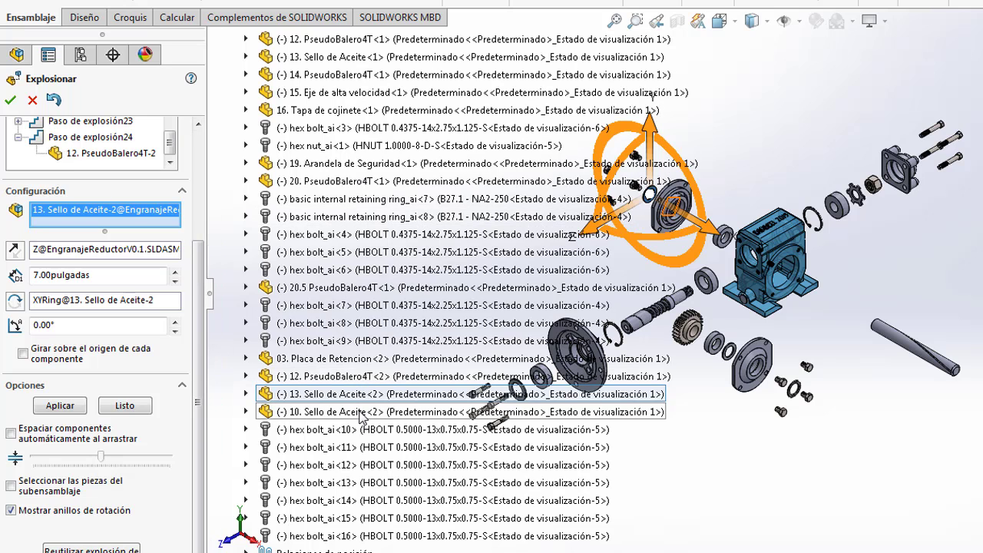
pyautogui.scroll(1, 90, 135)
pyautogui.click(91, 123)
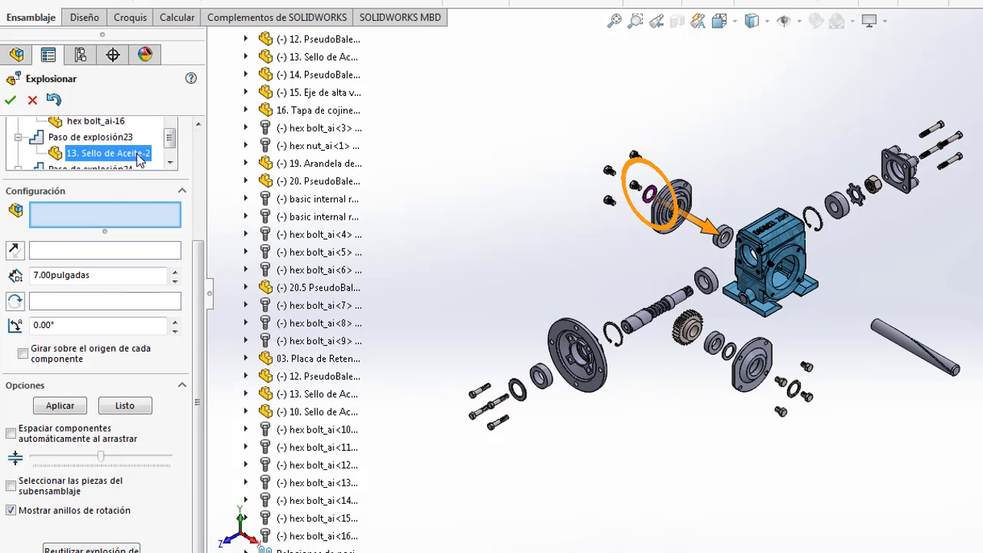
pyautogui.click(184, 194)
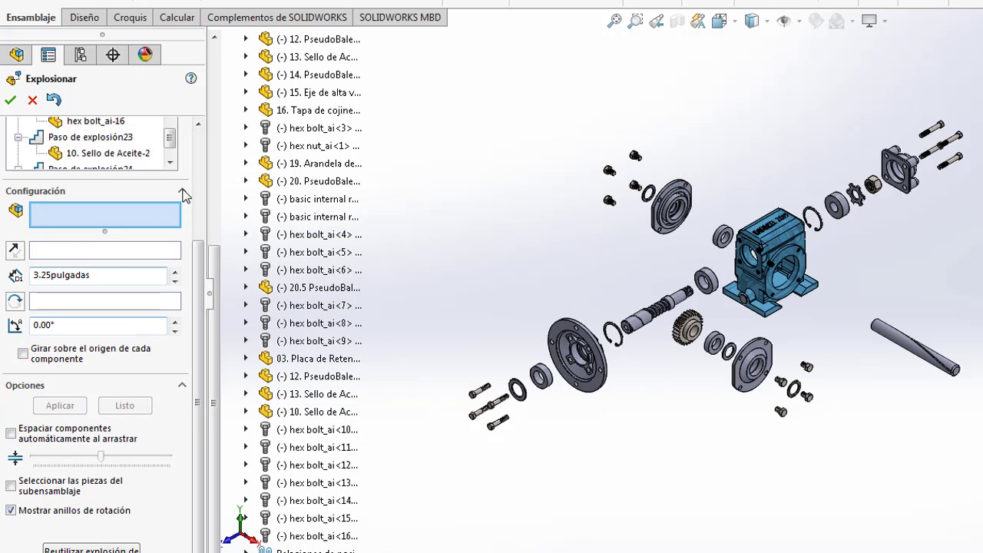
# - Explode 13. Sello de Aceite<2> by 4 inches in the positive X direction
pyautogui.click(317, 394)
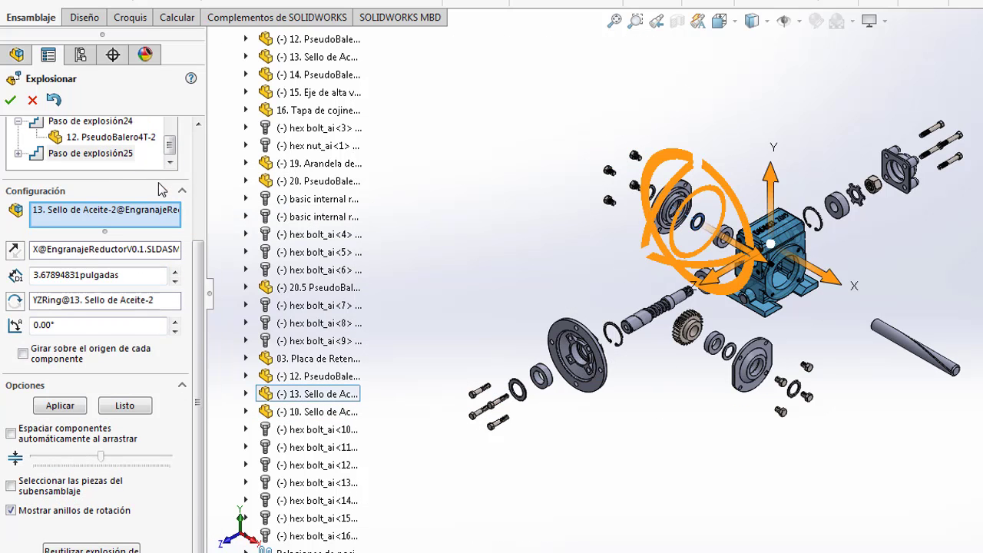
pyautogui.write('4')
pyautogui.click(124, 406)
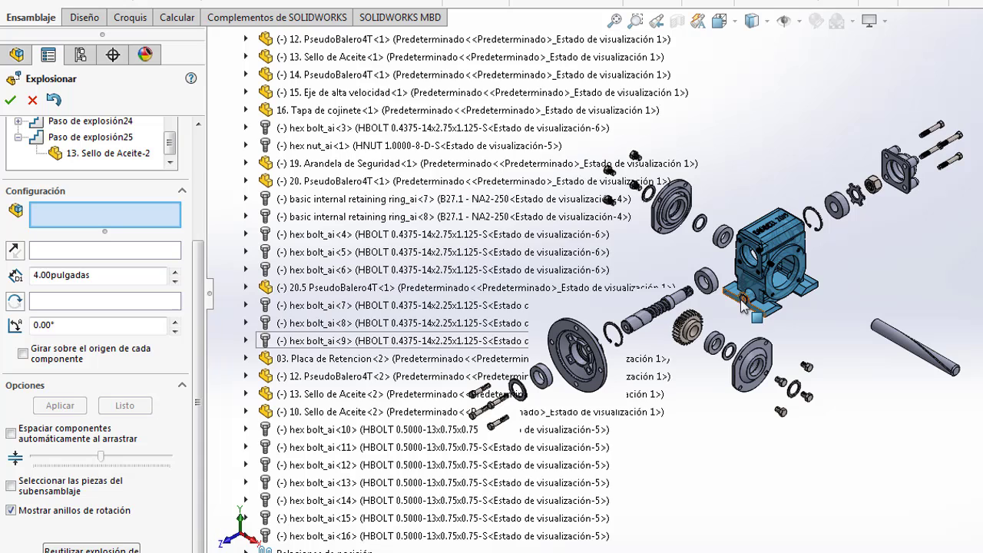
# - Explode 02. Tapon Ahusado<1> by 4 inches in the Z direction and move 11. Cajera Baja V<1> off the low-speed shaft
pyautogui.click(404, 368)
pyautogui.click(131, 188)
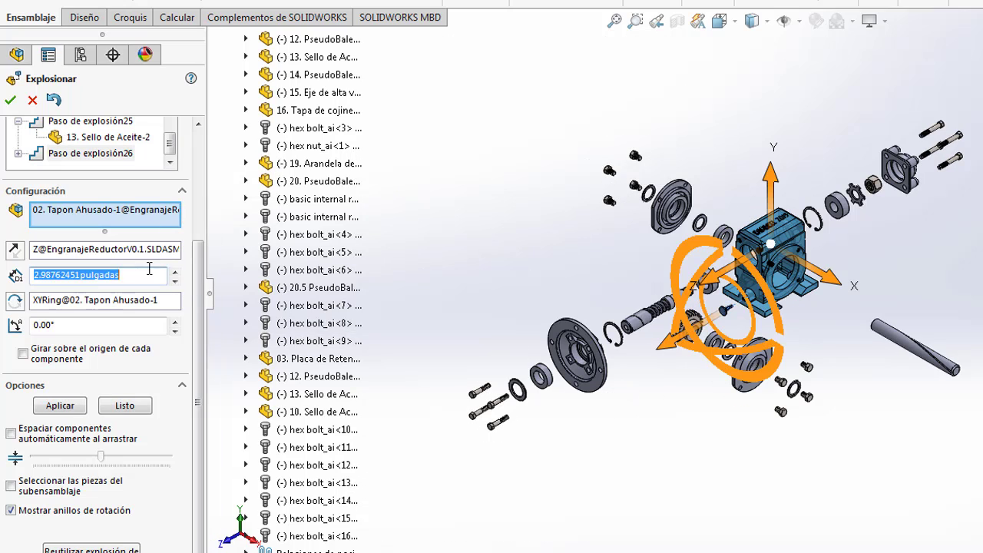
pyautogui.click(124, 405)
pyautogui.scroll(2, 278, 110)
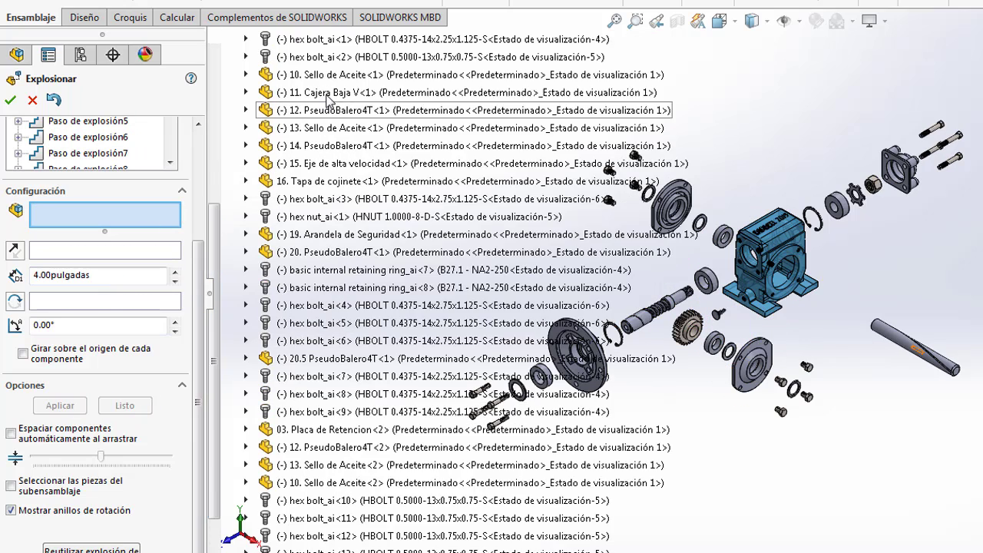
pyautogui.click(315, 92)
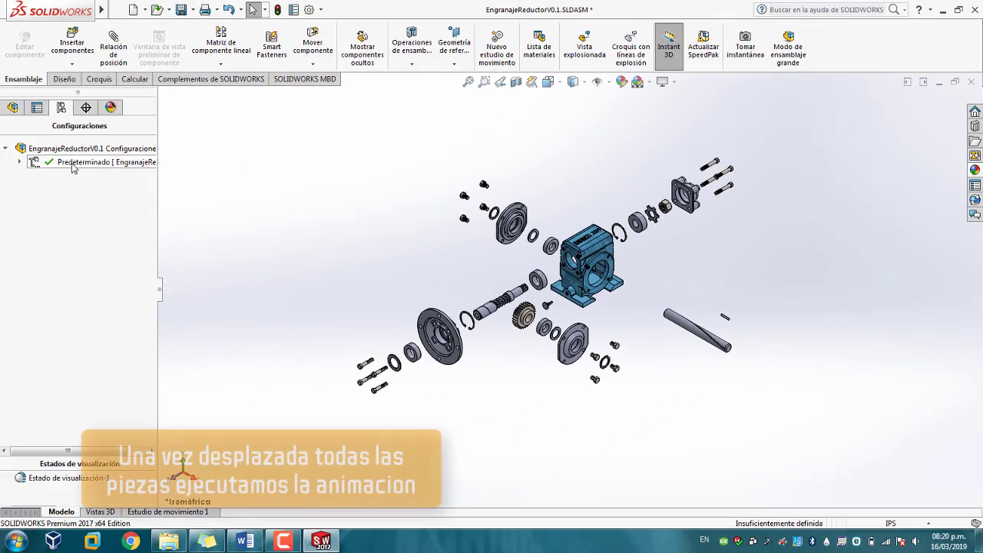
# - Collapse the exploded view stored under the Predeterminado configuration
pyautogui.rightClick(96, 162)
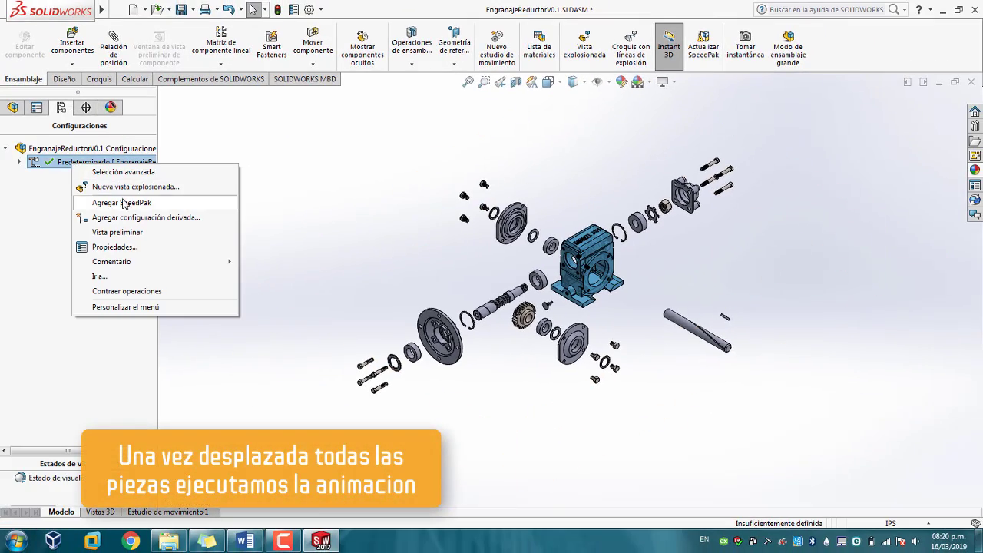
pyautogui.click(23, 162)
pyautogui.rightClick(65, 178)
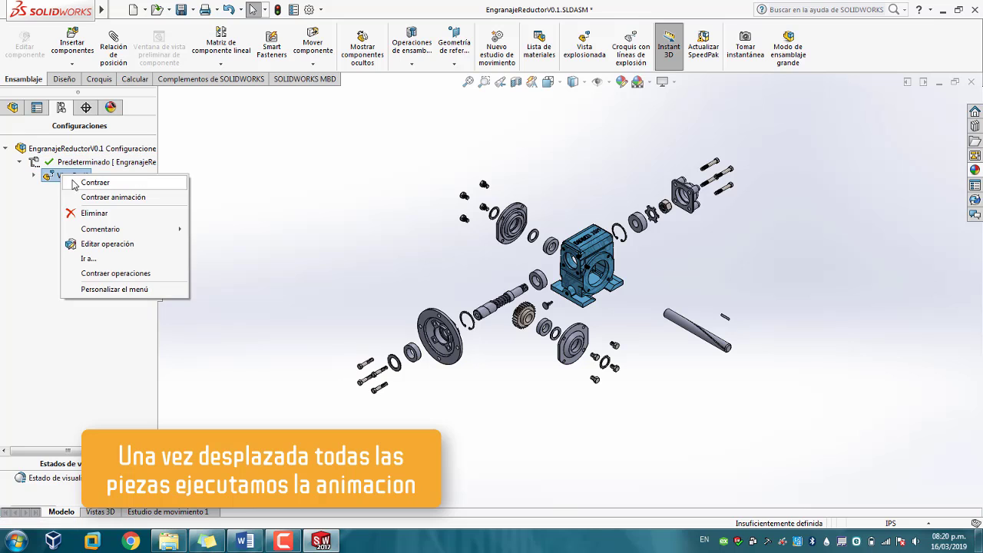
pyautogui.click(81, 184)
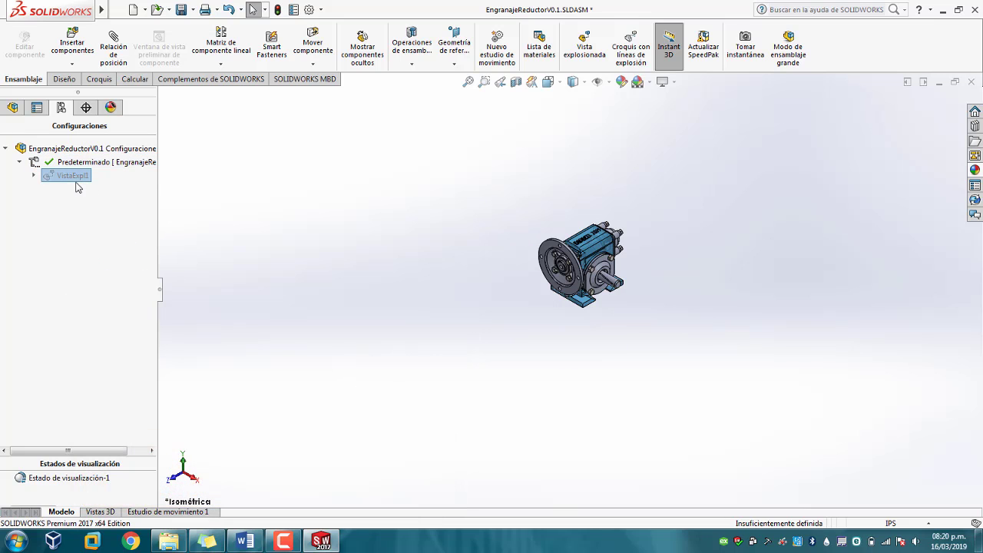
# - Play the explode animation of the exploded view and close the animation controller
pyautogui.rightClick(77, 178)
pyautogui.click(102, 199)
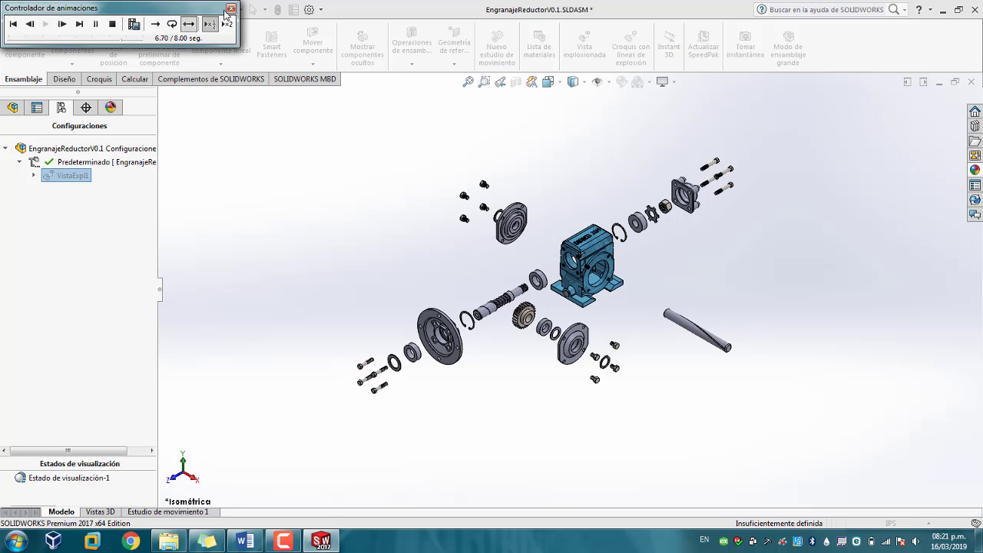
pyautogui.click(231, 9)
# - Save the assembly with its finished exploded view
pyautogui.click(12, 108)
pyautogui.click(549, 82)
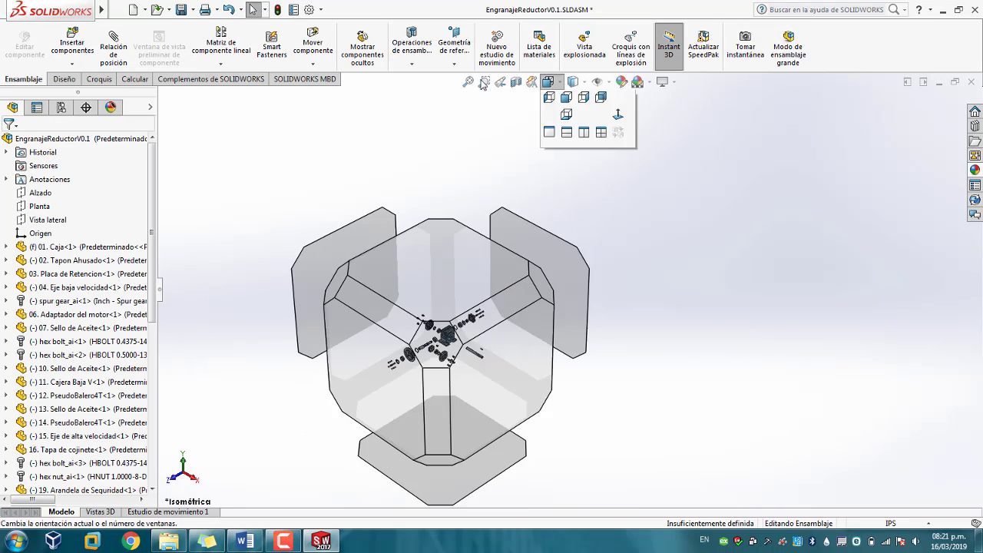
pyautogui.click(484, 82)
pyautogui.moveTo(854, 133); pyautogui.dragTo(338, 409)
pyautogui.moveTo(899, 115); pyautogui.dragTo(161, 502)
pyautogui.scroll(-1, 478, 325)
pyautogui.scroll(2, 478, 325)
pyautogui.moveTo(928, 96); pyautogui.dragTo(240, 465)
pyautogui.click(185, 8)
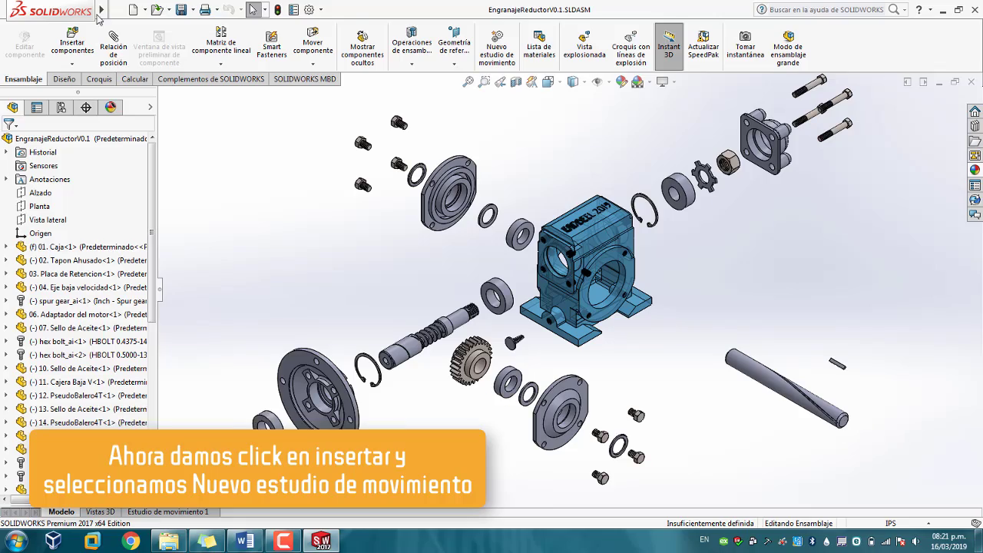
# - Insert a new motion study in the assembly
pyautogui.moveTo(100, 11)
pyautogui.click(209, 10)
pyautogui.click(259, 184)
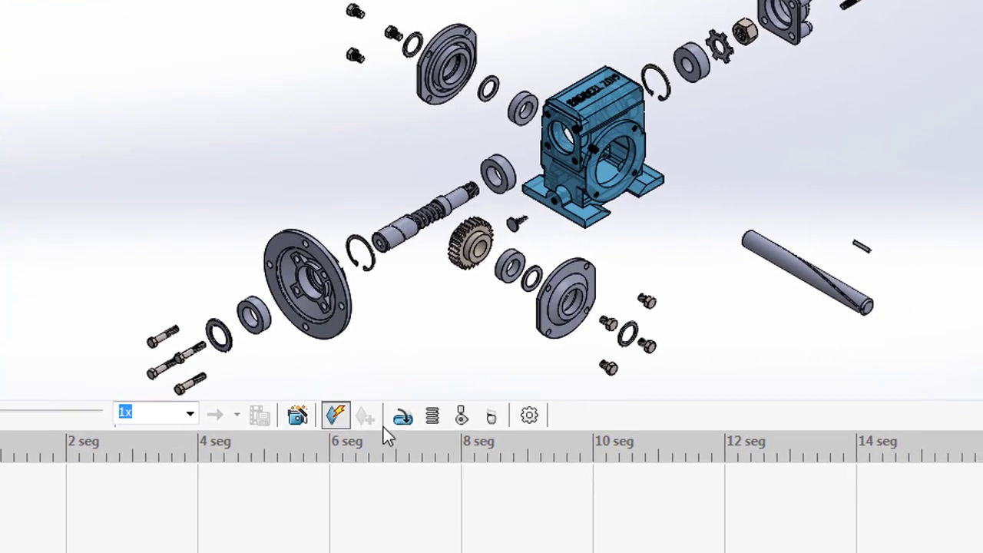
# - Generate a collapse (Contraer) animation with the animation wizard, with a duration of 30 seconds
pyautogui.click(402, 414)
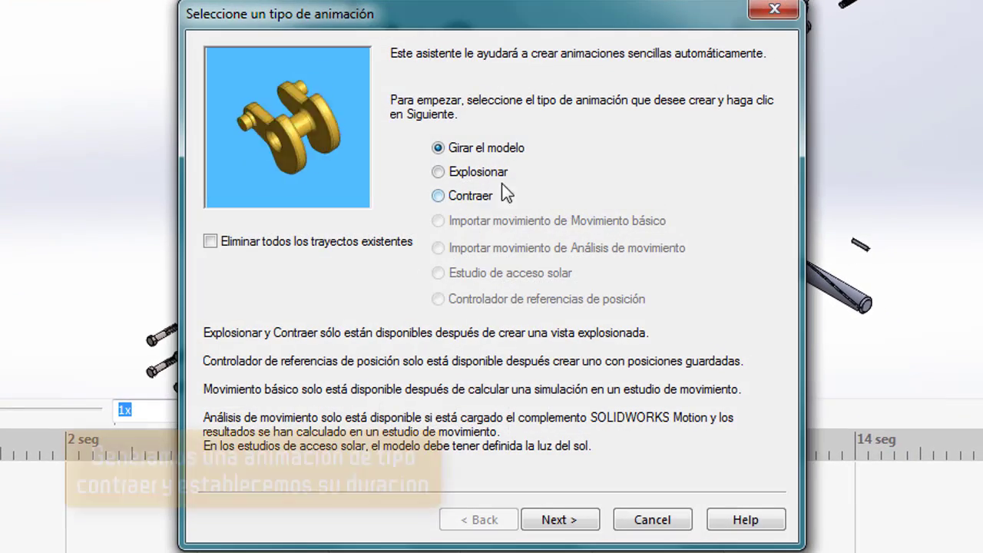
pyautogui.click(472, 197)
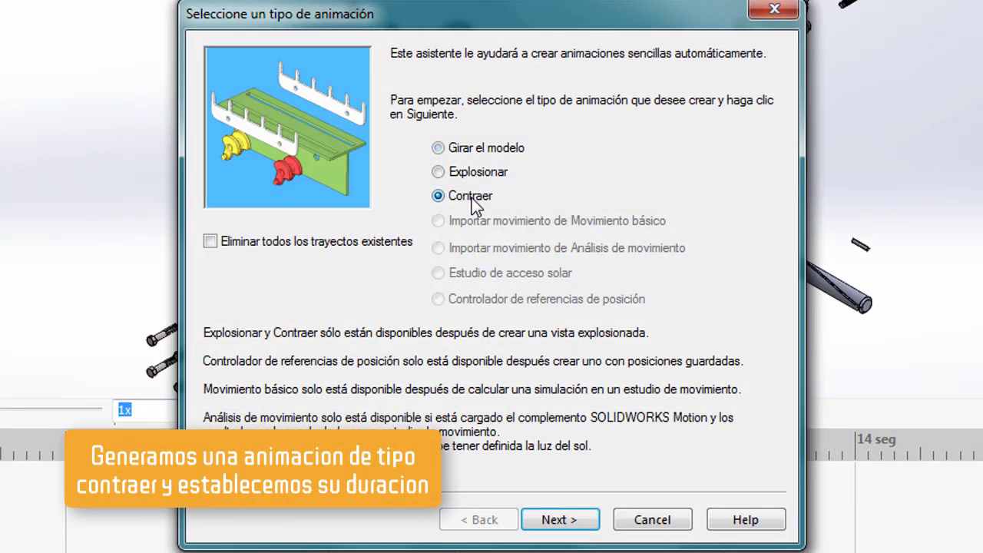
pyautogui.click(559, 520)
pyautogui.write('30')
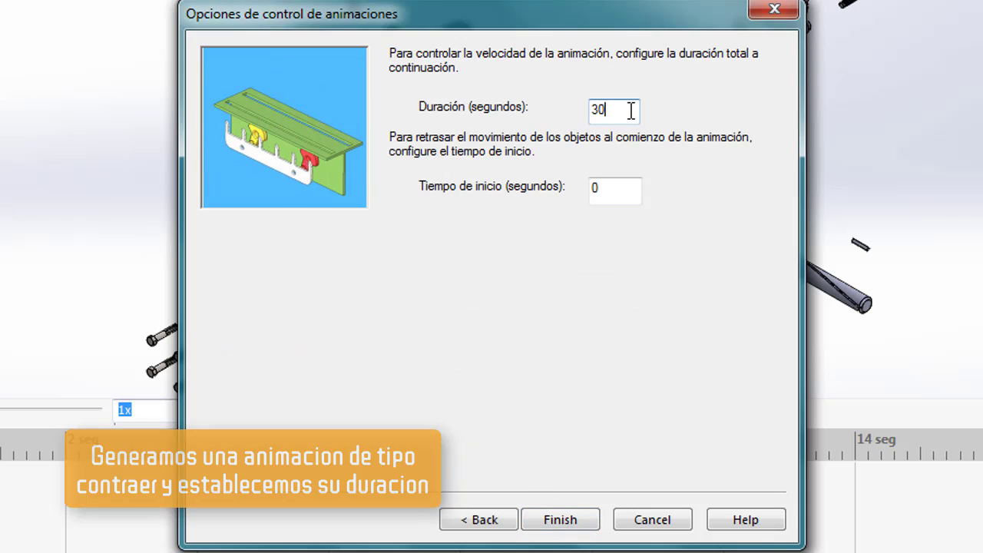
pyautogui.click(577, 521)
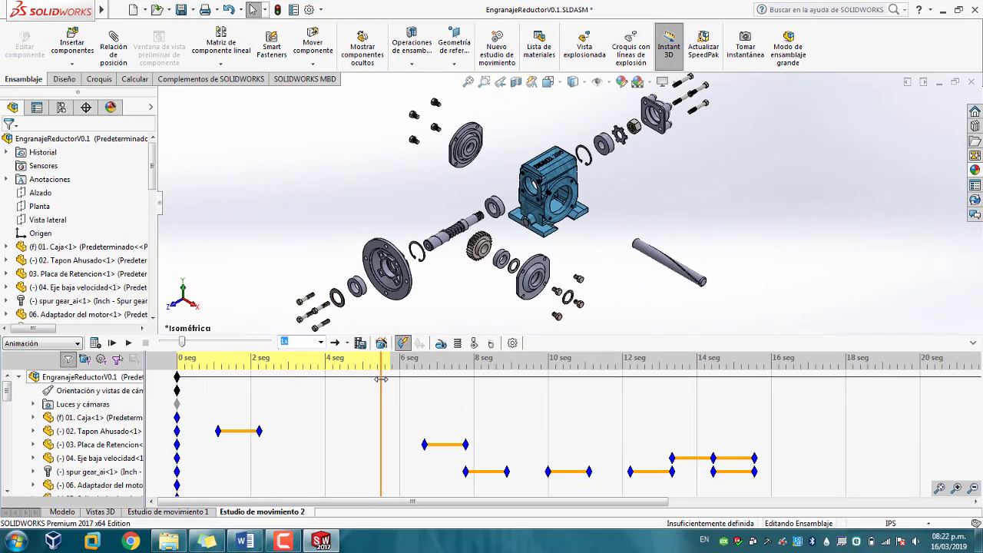
# - Add a rotary motor on the upper-left hole edge of 03. Placa de Retencion<1>, moving relative to its matching hex bolt
pyautogui.click(441, 344)
pyautogui.scroll(1, 507, 160)
pyautogui.scroll(-7, 509, 158)
pyautogui.click(538, 207)
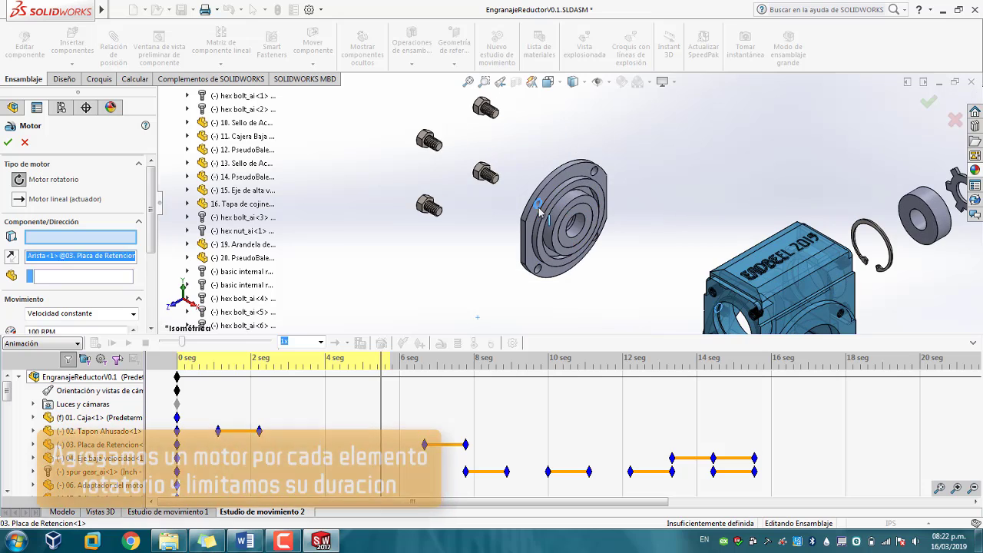
pyautogui.click(435, 143)
pyautogui.click(8, 142)
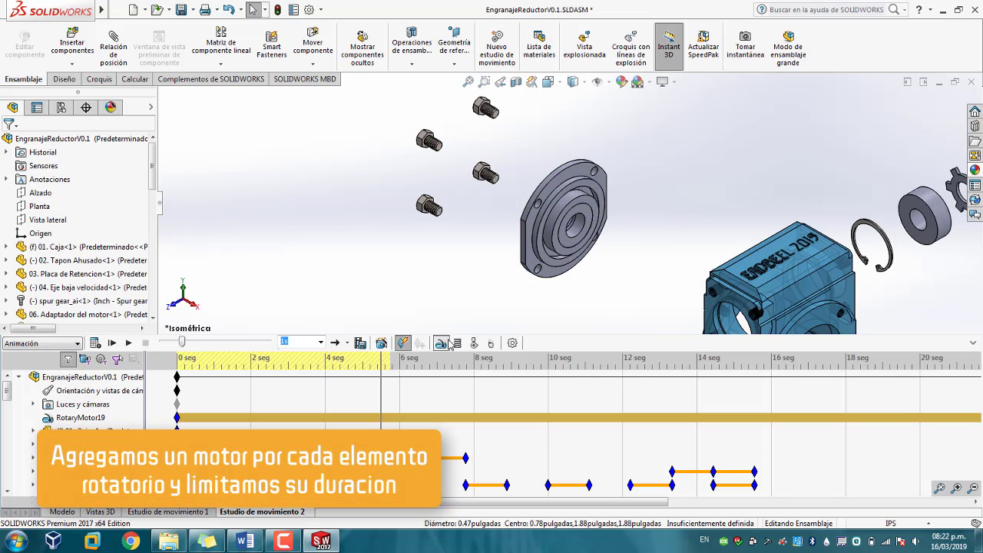
# - Add a rotary motor on the retention plate's upper-right hole edge, relative to the uppermost of the four exploded hex bolts
pyautogui.click(441, 343)
pyautogui.click(594, 170)
pyautogui.click(488, 110)
pyautogui.click(8, 144)
# - Add a rotary motor on the retention plate's lower-left hole edge, relative to the lowest of the four exploded hex bolts
pyautogui.click(441, 343)
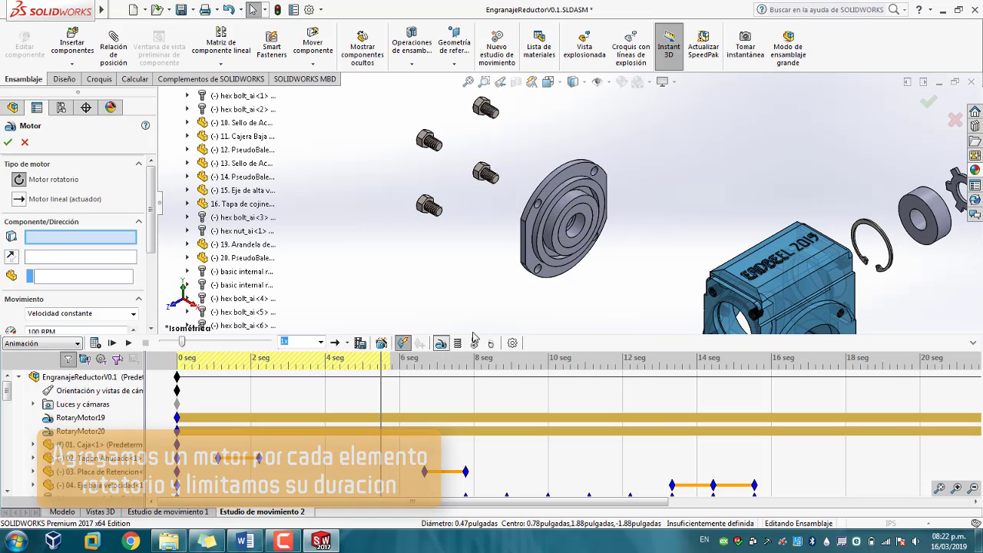
pyautogui.click(536, 269)
pyautogui.click(437, 211)
pyautogui.click(8, 142)
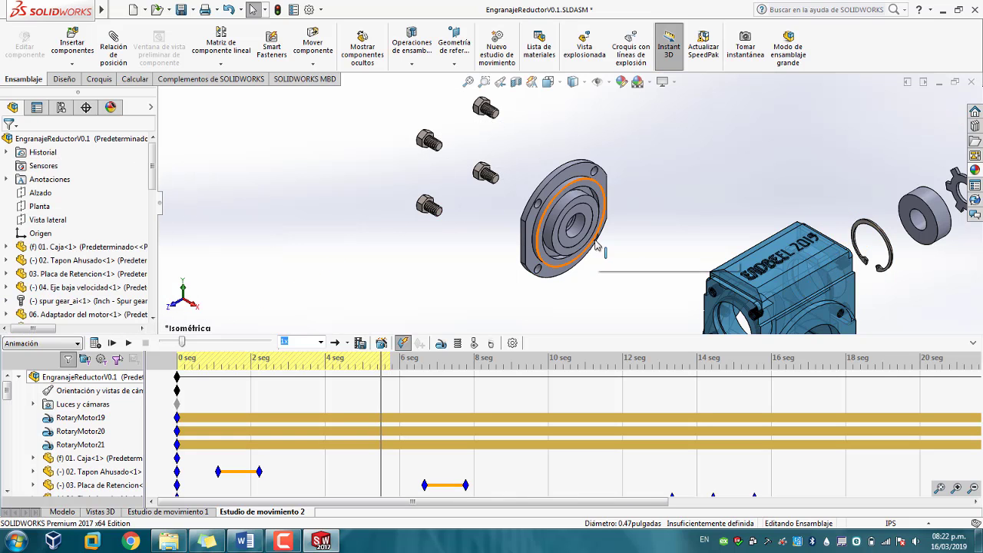
# - Add a rotary motor on the retention plate's lower-right hole edge, relative to its matching exploded hex bolt
pyautogui.click(440, 343)
pyautogui.click(593, 237)
pyautogui.click(480, 177)
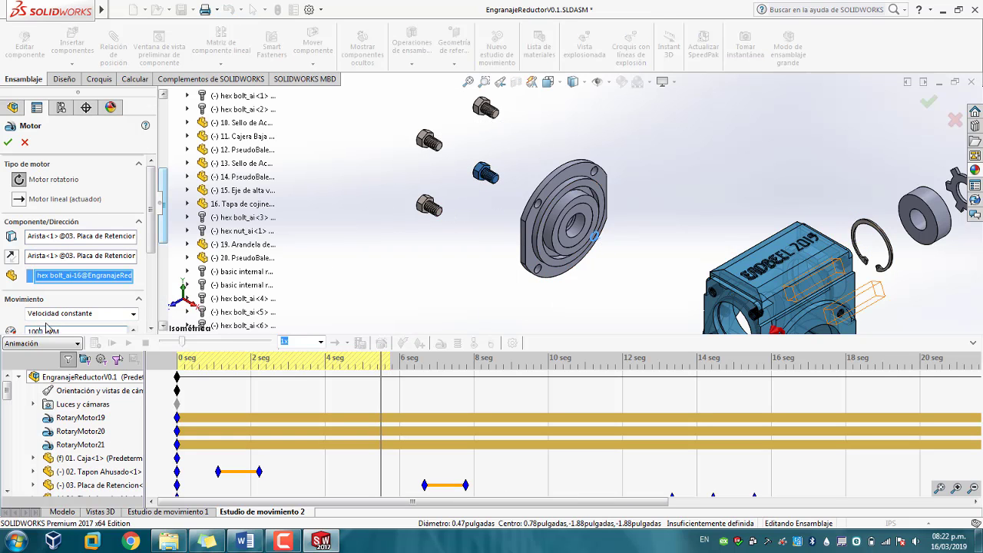
pyautogui.click(8, 142)
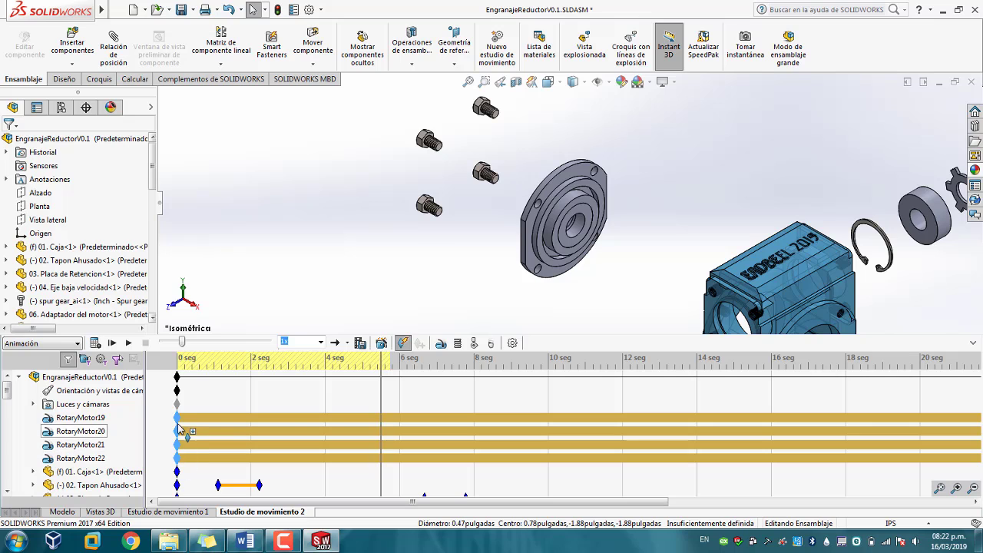
# - Retime RotaryMotor19 through RotaryMotor22 to start at about 5.5 seconds and switch off at about 7.8 seconds
pyautogui.moveTo(382, 417); pyautogui.dragTo(474, 380)
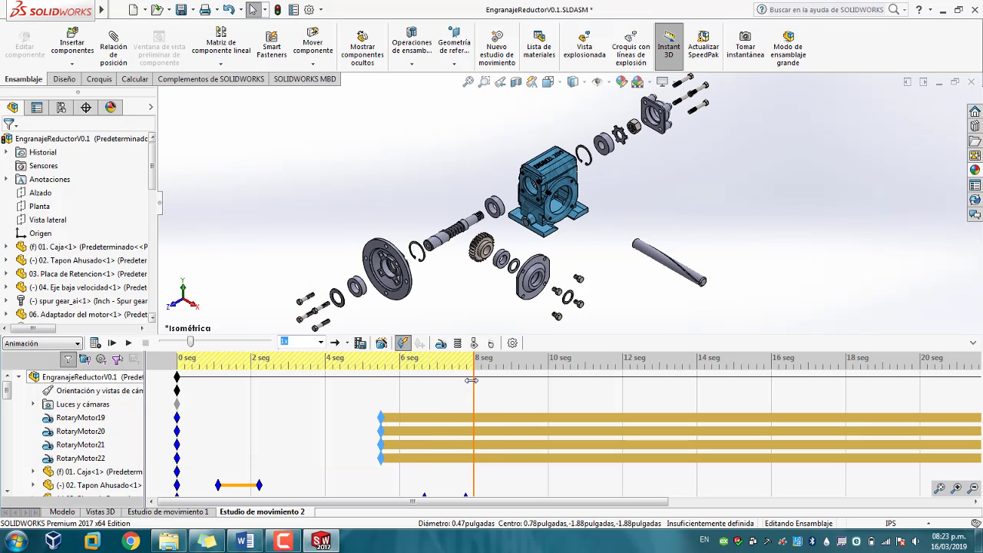
pyautogui.rightClick(466, 418)
pyautogui.click(495, 443)
pyautogui.rightClick(467, 430)
pyautogui.click(495, 456)
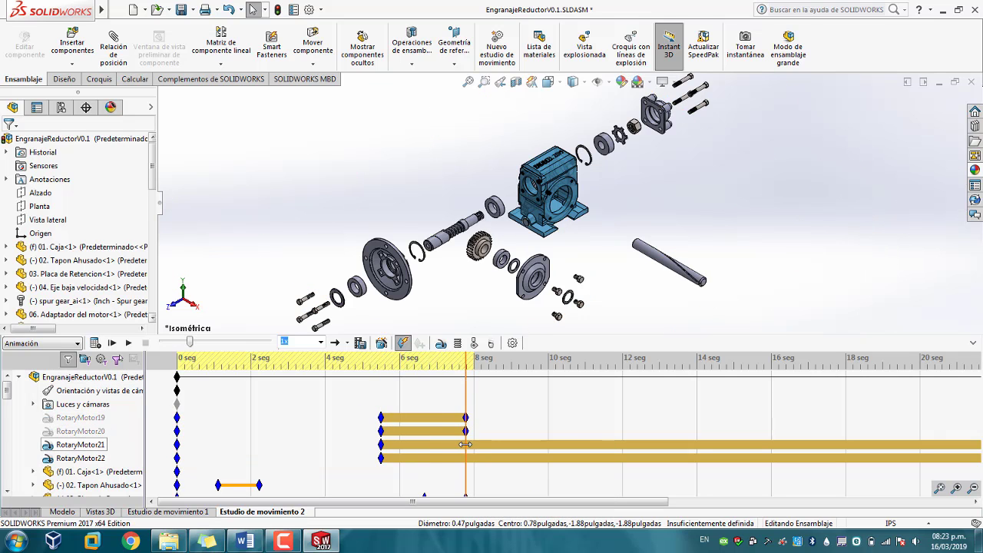
pyautogui.rightClick(466, 446)
pyautogui.click(497, 376)
pyautogui.rightClick(467, 460)
pyautogui.click(502, 390)
# - At about 11 seconds, add a rotary motor on the retention plate's upper-left hole edge, relative to its matching outer hex bolt
pyautogui.moveTo(466, 378); pyautogui.dragTo(585, 371)
pyautogui.click(441, 343)
pyautogui.scroll(-5, 497, 249)
pyautogui.click(459, 209)
pyautogui.click(562, 269)
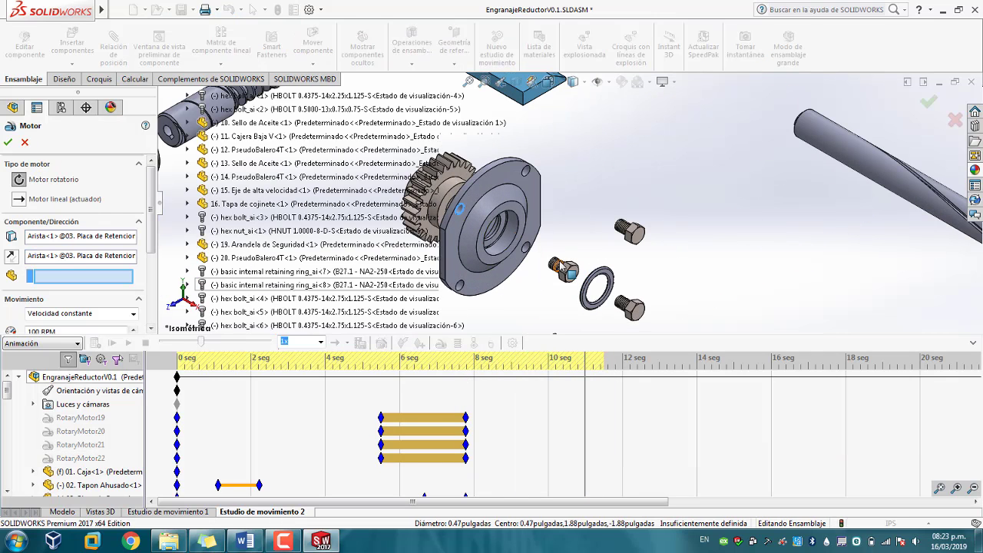
pyautogui.click(7, 146)
# - Add a rotary motor on the retention plate's upper-right hole edge, relative to the uppermost outer hex bolt
pyautogui.click(440, 343)
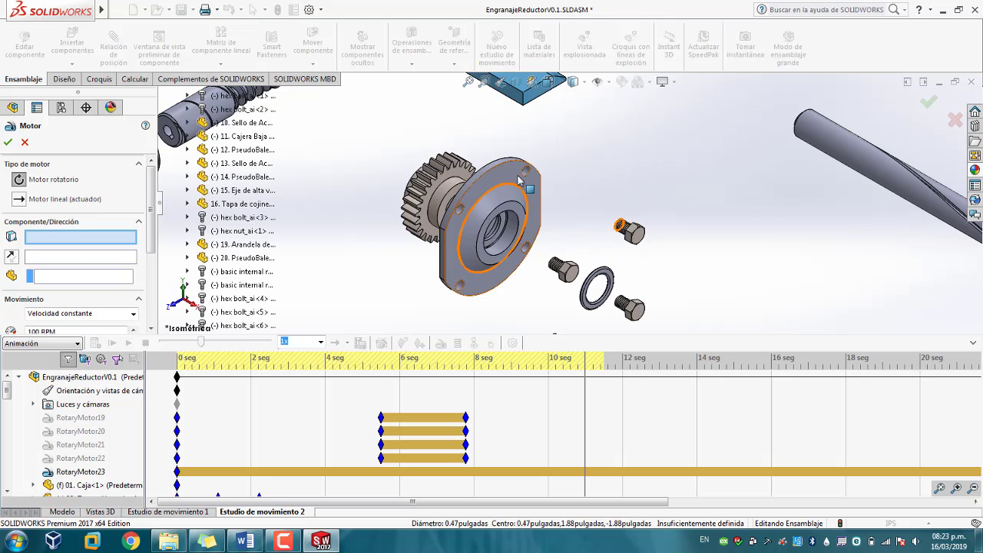
pyautogui.click(525, 171)
pyautogui.click(80, 275)
pyautogui.click(629, 231)
pyautogui.click(8, 143)
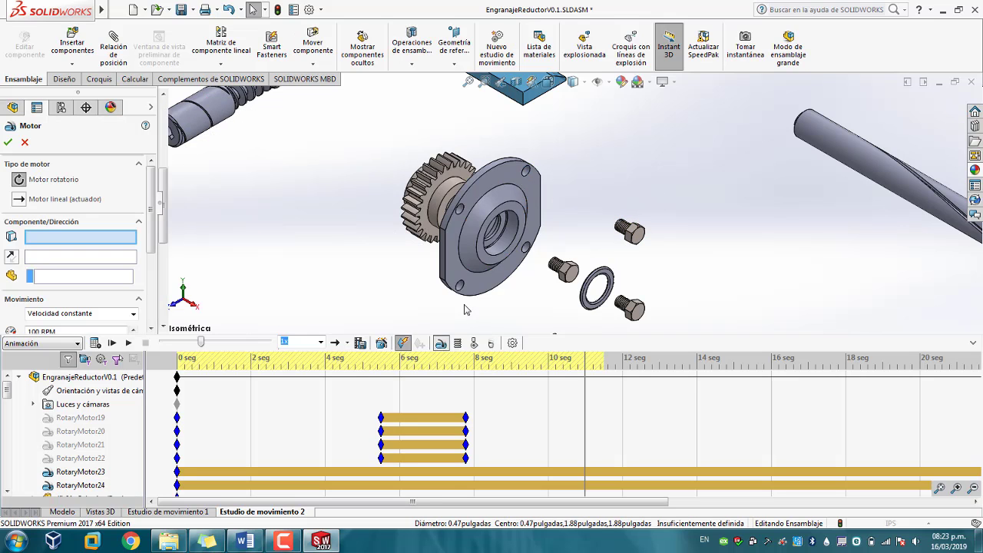
# - Add rotary motors on the retention plate's two lower hole edges, each relative to its matching outer hex bolt
pyautogui.click(7, 143)
pyautogui.click(441, 343)
pyautogui.click(532, 239)
pyautogui.click(99, 278)
pyautogui.click(623, 292)
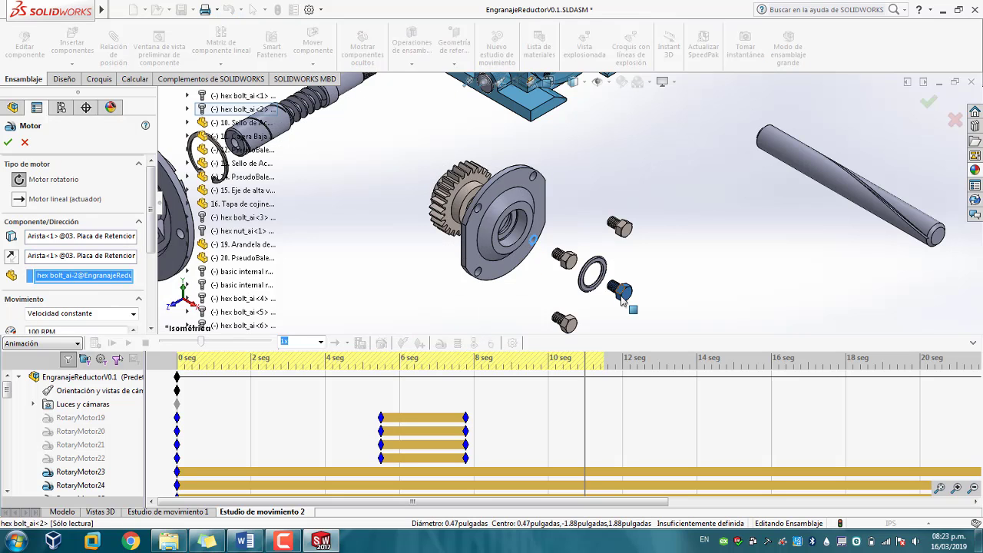
pyautogui.click(8, 143)
# - Retime RotaryMotor23 through RotaryMotor26 to start at about 11 seconds and switch off at about 15.6 seconds
pyautogui.scroll(-2, 123, 396)
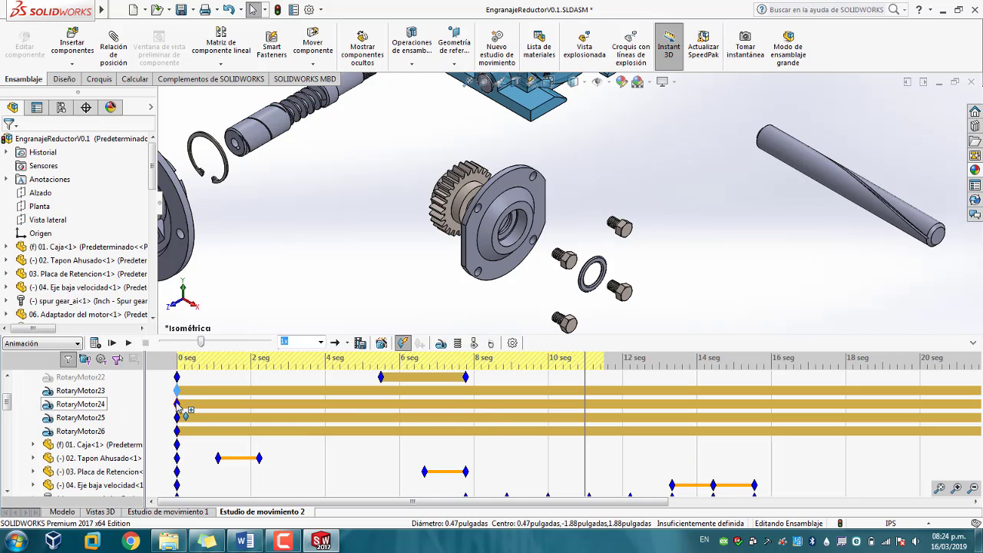
pyautogui.moveTo(585, 398); pyautogui.dragTo(584, 397)
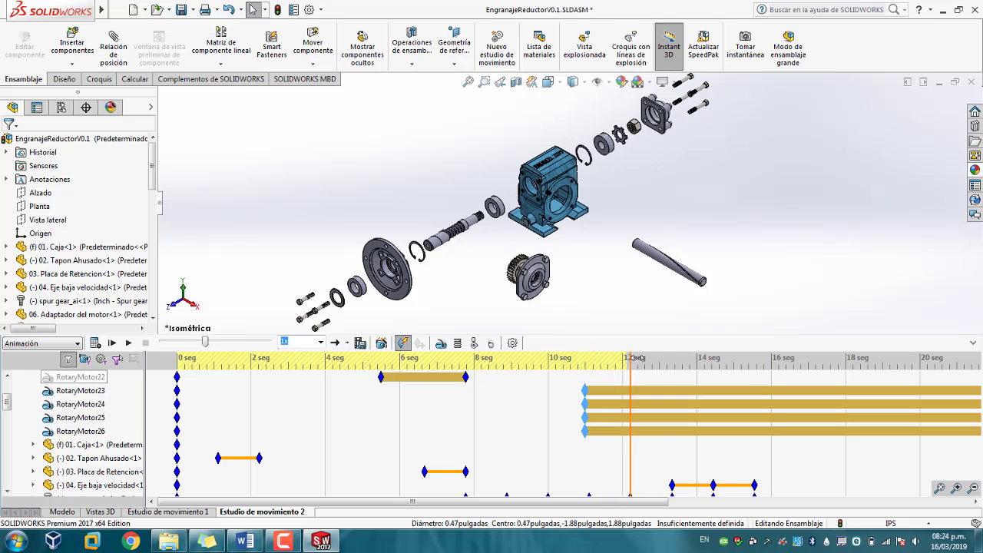
pyautogui.moveTo(637, 357); pyautogui.dragTo(748, 366)
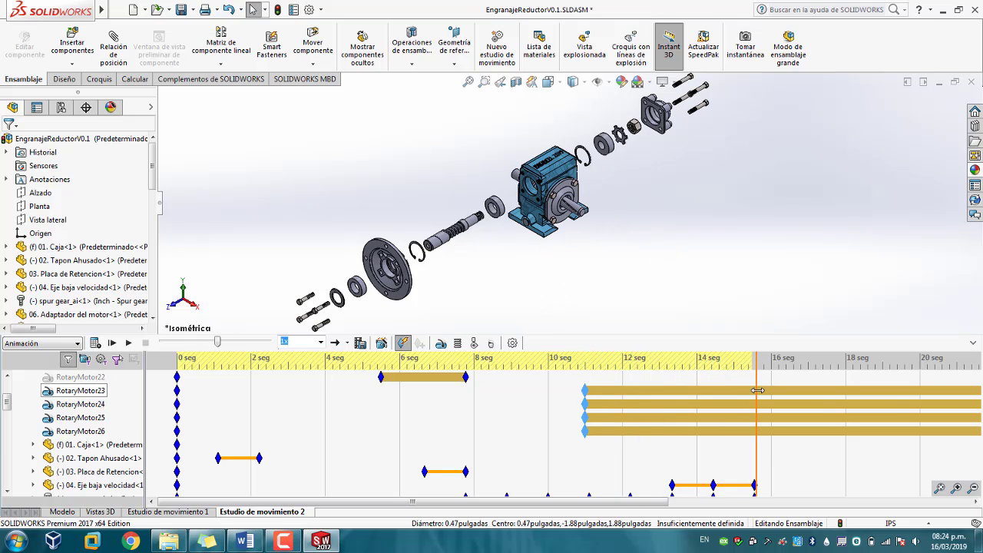
pyautogui.rightClick(757, 390)
pyautogui.click(785, 415)
pyautogui.rightClick(756, 403)
pyautogui.click(785, 428)
pyautogui.rightClick(756, 416)
pyautogui.click(784, 442)
pyautogui.rightClick(756, 430)
pyautogui.click(785, 455)
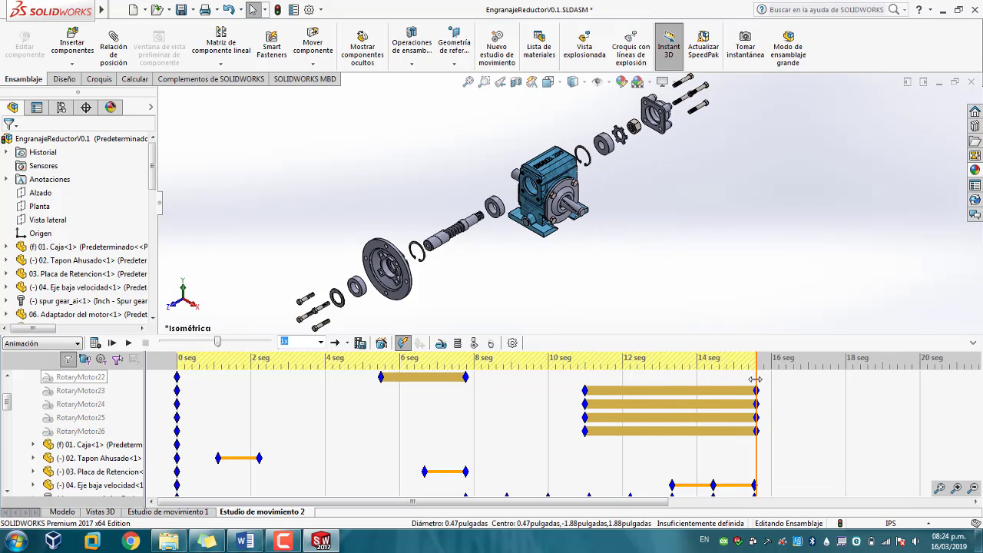
# - At about 13.3 seconds, add a rotary motor on the side bore edge of 01. Caja, relative to 04. Eje baja velocidad<1>
pyautogui.moveTo(755, 380); pyautogui.dragTo(677, 380)
pyautogui.click(443, 344)
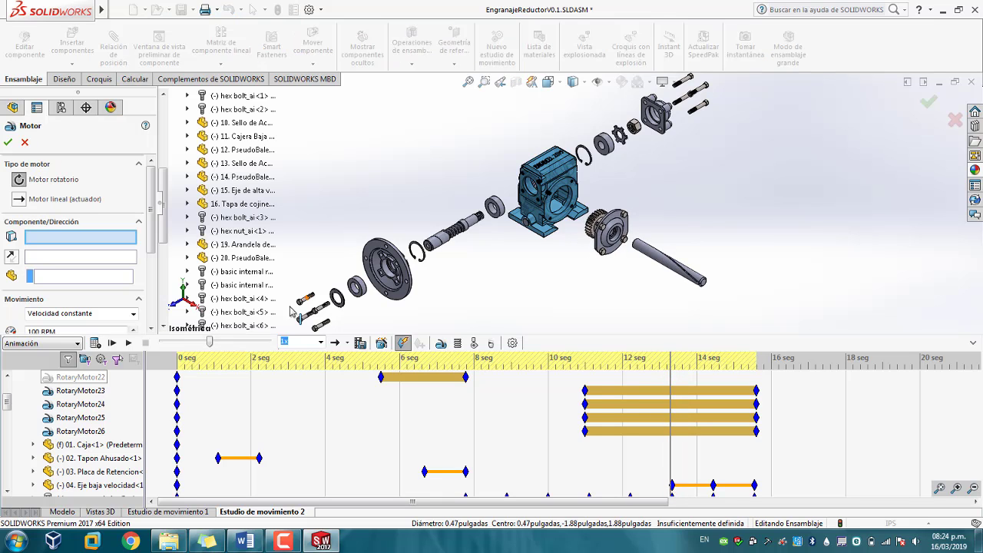
pyautogui.click(571, 197)
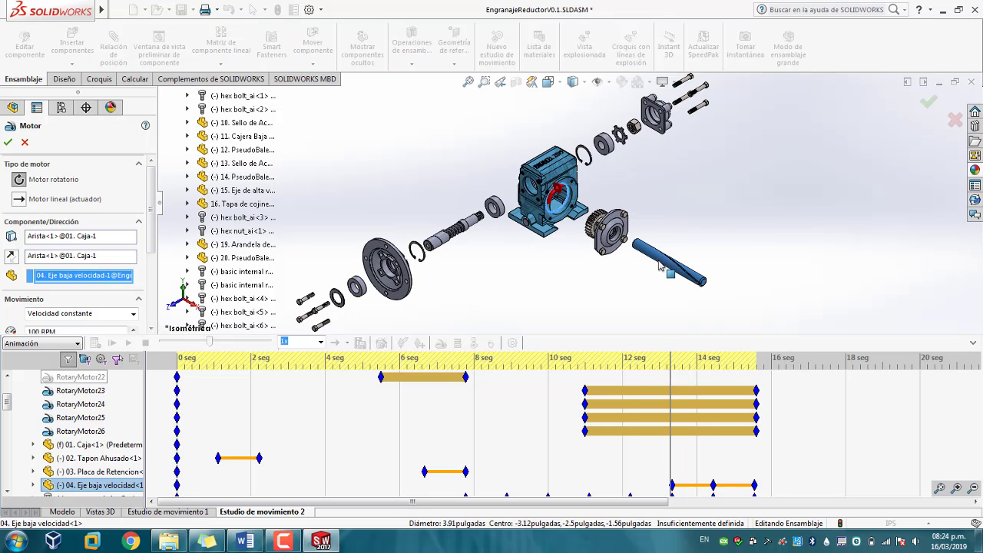
pyautogui.click(8, 142)
# - Retime RotaryMotor27 to start at about 13.3 seconds and switch off at about 15.6 seconds
pyautogui.scroll(-3, 18, 395)
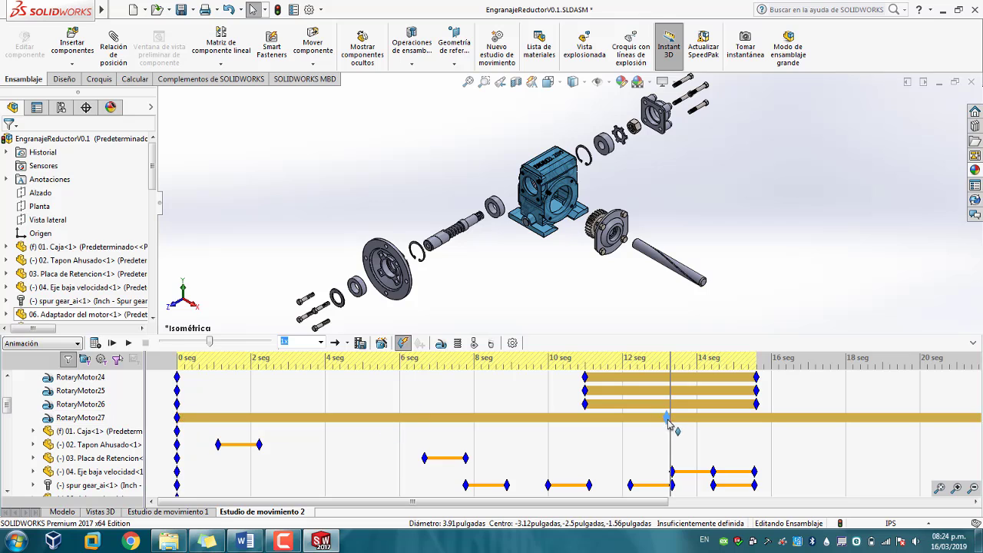
pyautogui.moveTo(668, 414); pyautogui.dragTo(756, 417)
pyautogui.rightClick(754, 417)
pyautogui.click(779, 443)
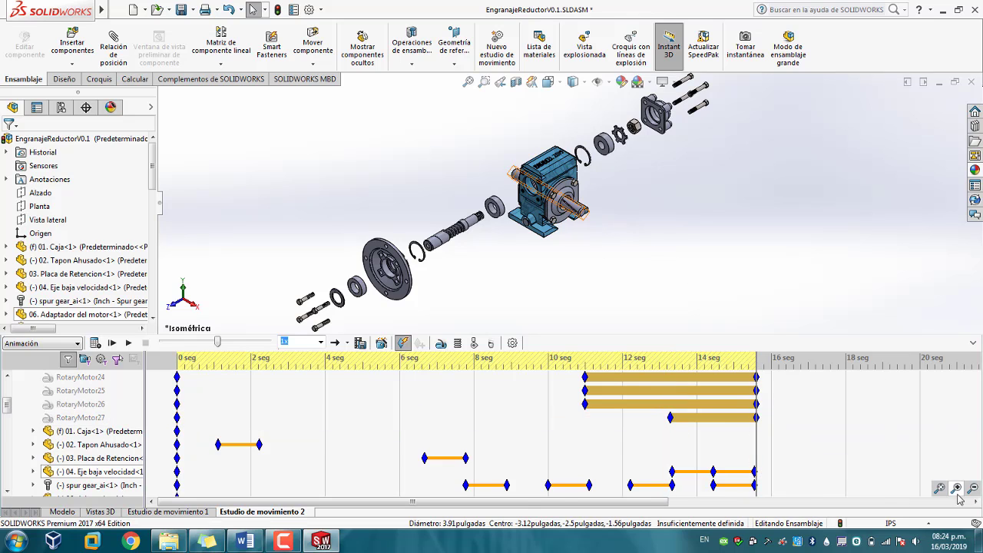
# - At about 21 seconds, add a rotary motor on a hole edge of 16. Tapa de cojinete, relative to its matching long hex bolt
pyautogui.click(973, 488)
pyautogui.moveTo(623, 366); pyautogui.dragTo(702, 383)
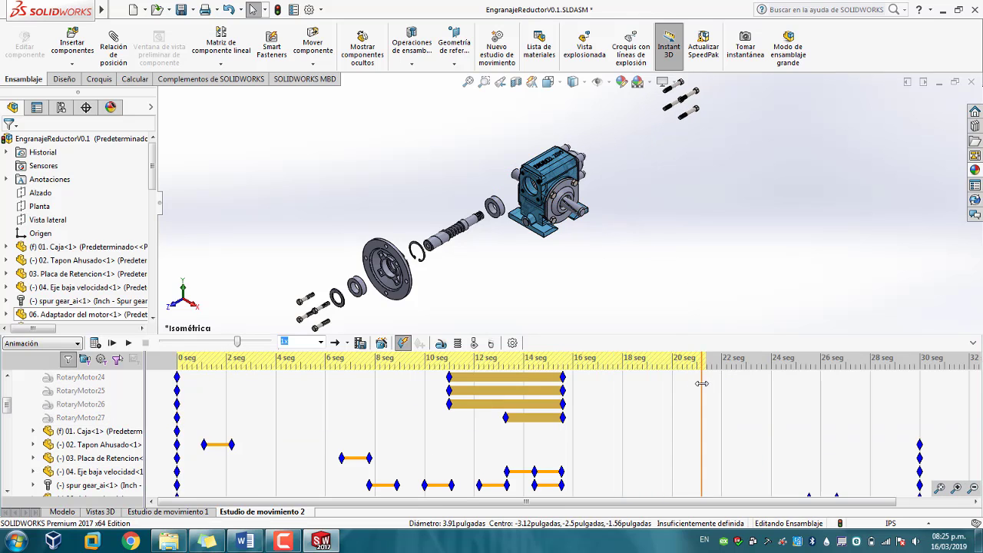
pyautogui.click(441, 343)
pyautogui.scroll(-4, 707, 118)
pyautogui.click(446, 261)
pyautogui.click(81, 256)
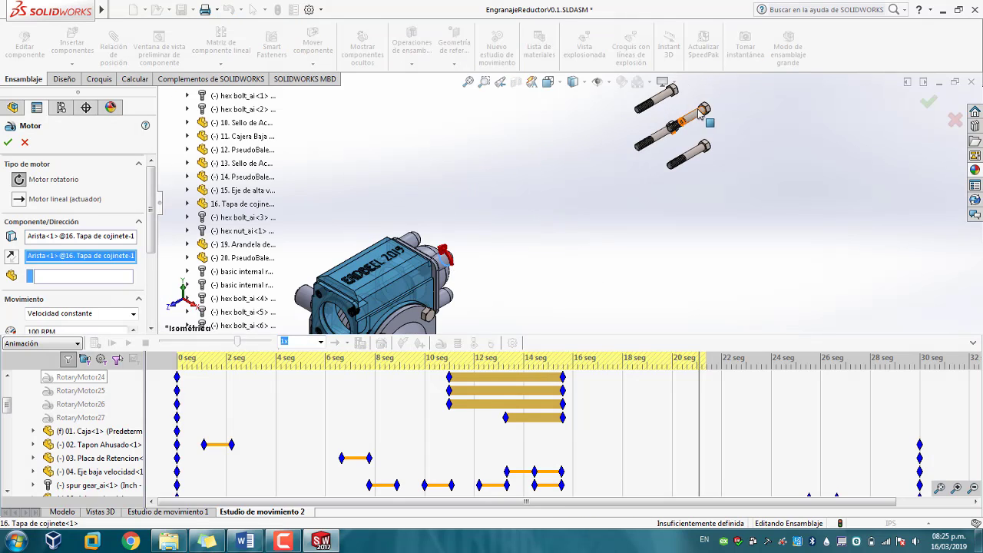
pyautogui.click(694, 115)
pyautogui.click(83, 276)
pyautogui.click(694, 116)
pyautogui.click(7, 143)
# - Add another rotary motor on the bearing cover 16. Tapa de cojinete, relative to hex bolt_ai<4>
pyautogui.click(440, 343)
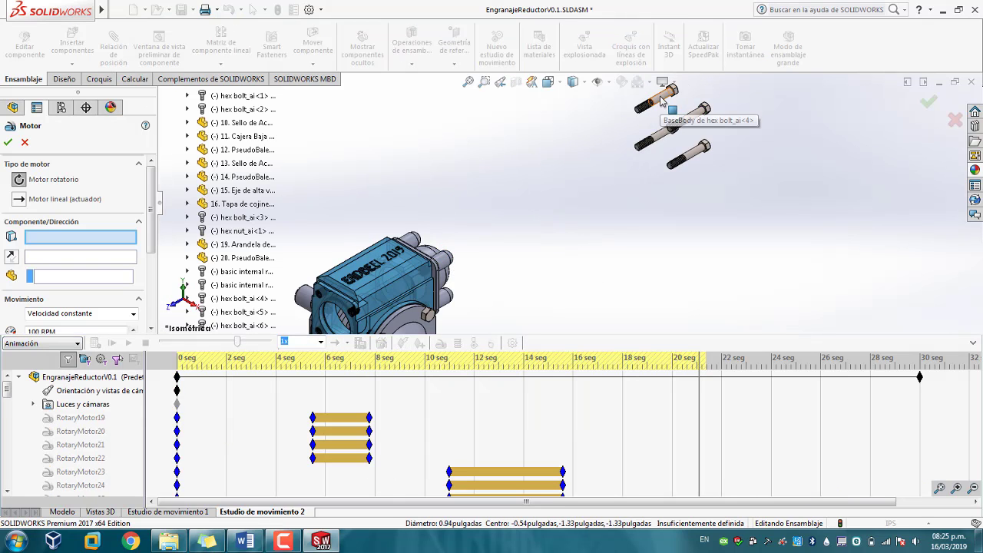
pyautogui.click(662, 100)
pyautogui.click(7, 142)
# - Add a rotary motor on the bearing cover's lower hole edge, relative to the lowest of the four long hex bolts
pyautogui.click(441, 343)
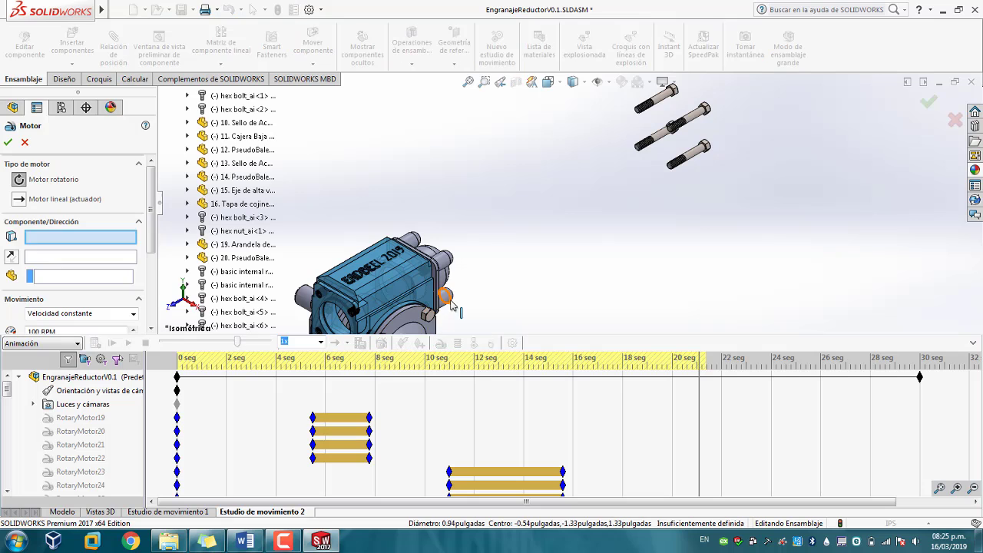
pyautogui.click(449, 300)
pyautogui.click(80, 256)
pyautogui.click(694, 153)
pyautogui.click(83, 275)
pyautogui.click(694, 153)
pyautogui.click(7, 142)
# - Add a rotary motor on the bearing cover's remaining hole edge, relative to hex bolt_ai<5>
pyautogui.click(441, 343)
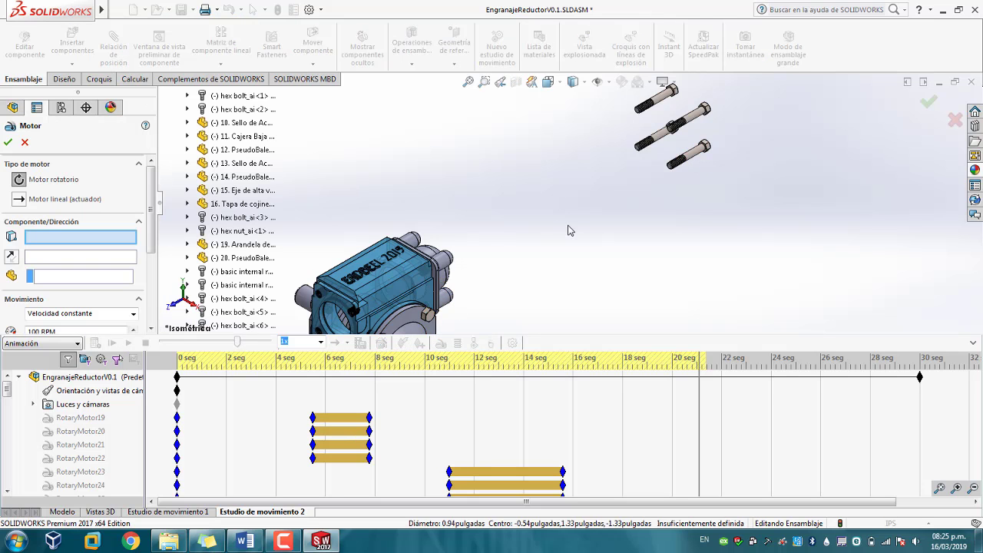
pyautogui.moveTo(568, 228); pyautogui.dragTo(486, 275, button='middle')
pyautogui.click(485, 271)
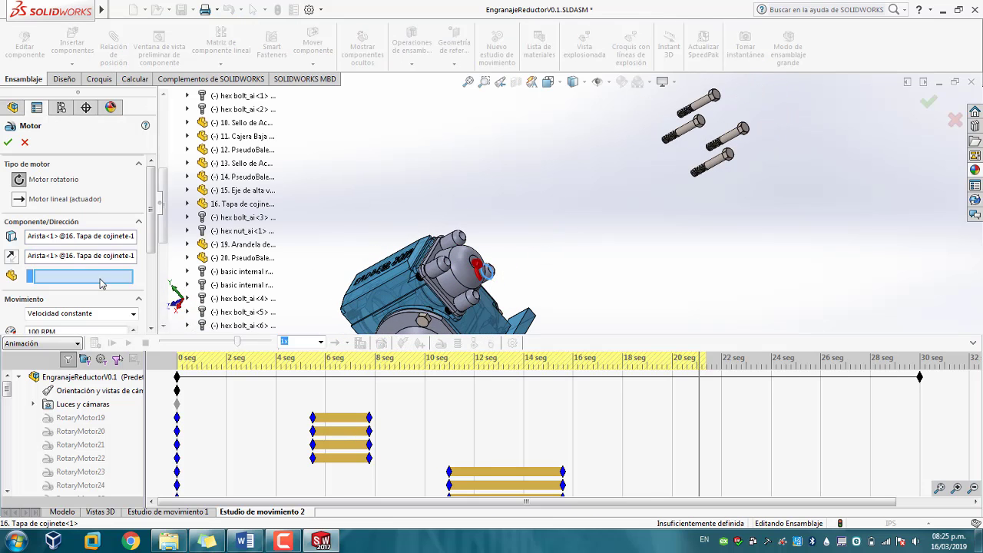
pyautogui.click(207, 311)
pyautogui.click(8, 143)
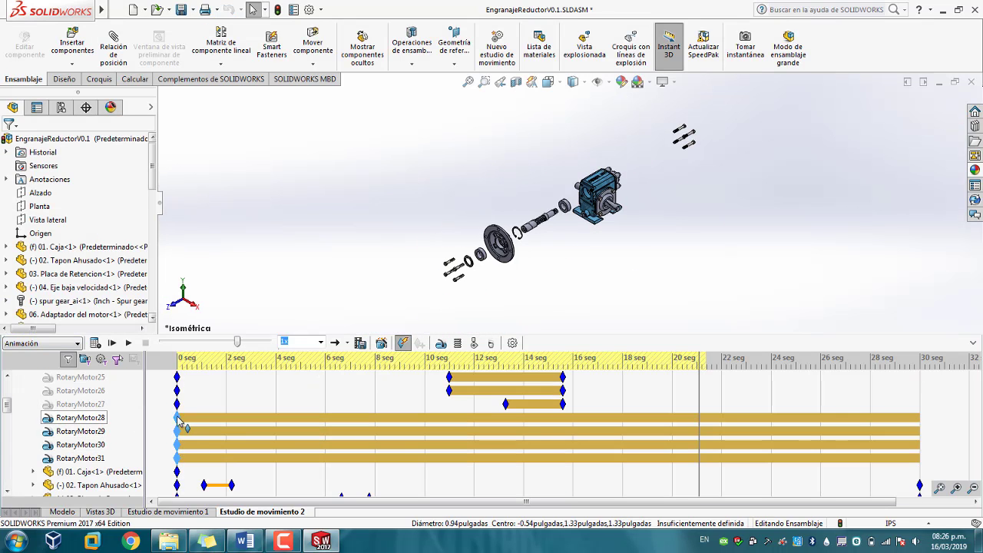
# - Retime RotaryMotor28 through RotaryMotor31 to start at about 21 seconds and switch off at about 22.4 seconds
pyautogui.moveTo(699, 429); pyautogui.dragTo(699, 428)
pyautogui.moveTo(699, 383); pyautogui.dragTo(738, 388)
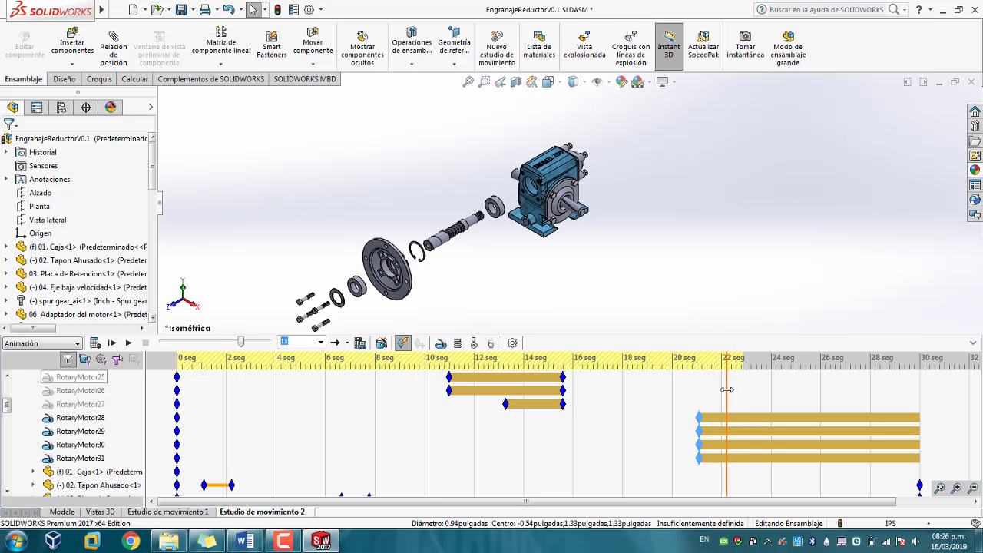
pyautogui.rightClick(730, 417)
pyautogui.rightClick(731, 431)
pyautogui.rightClick(731, 445)
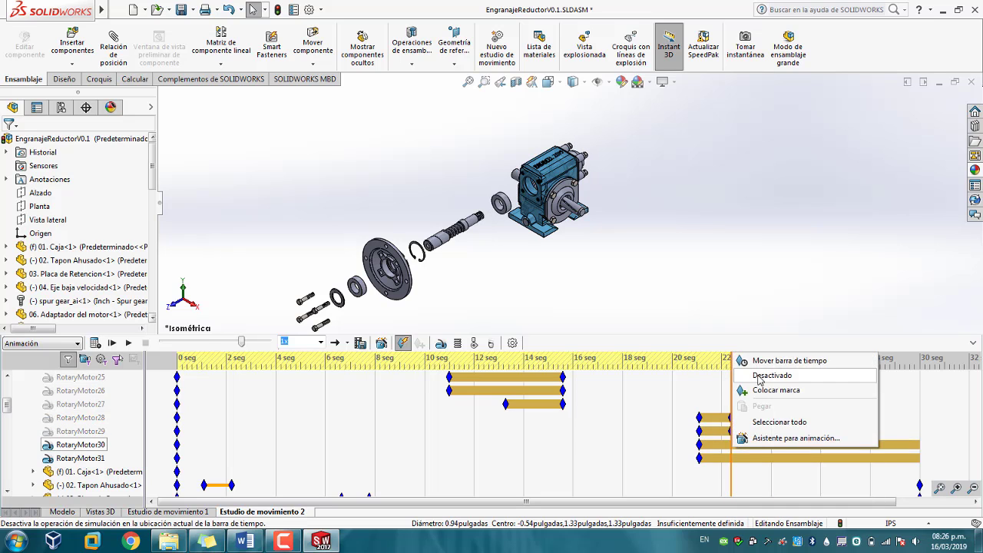
pyautogui.rightClick(731, 457)
pyautogui.click(771, 387)
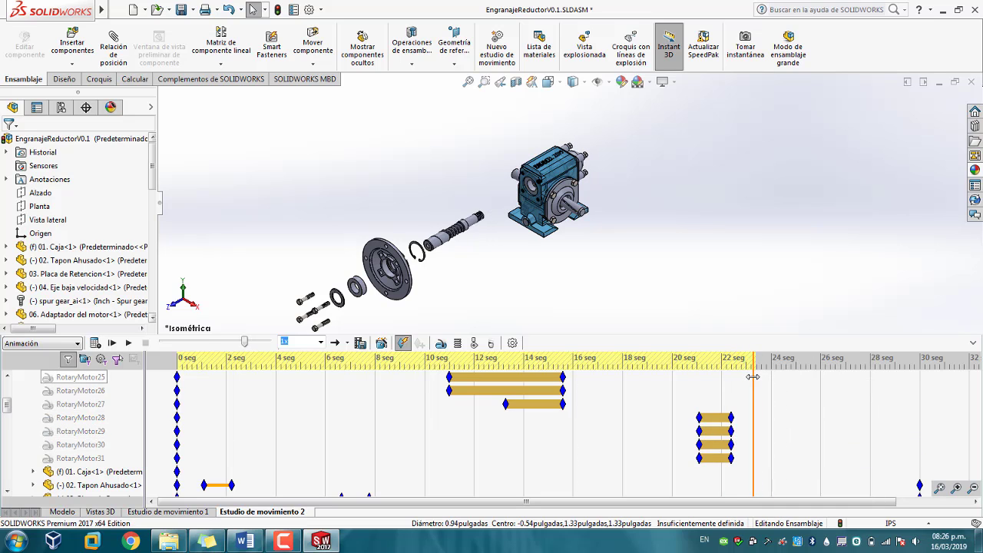
# - At about 23.3 seconds, add a rotary motor on the circular edge of the housing's front bore, relative to the exploded worm shaft
pyautogui.click(441, 343)
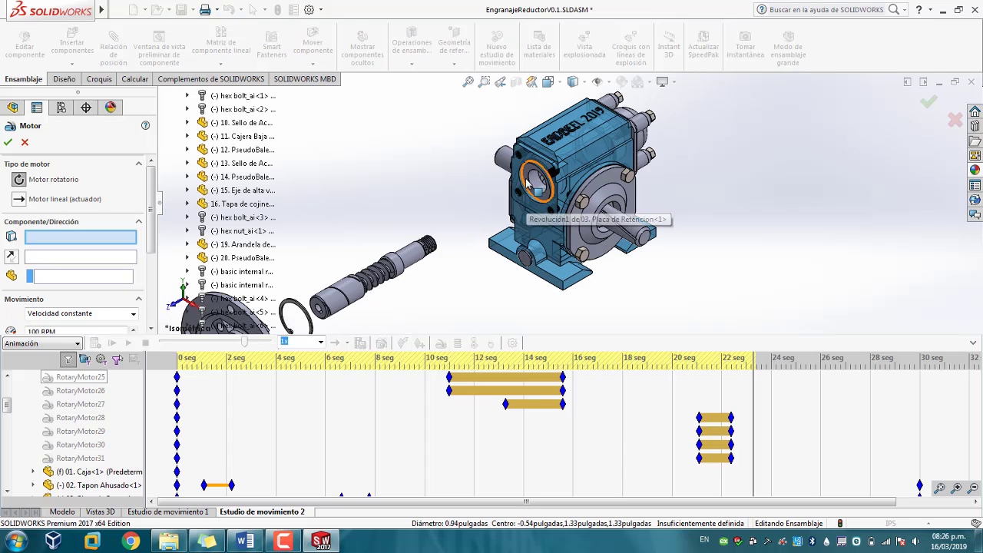
pyautogui.click(83, 276)
pyautogui.click(417, 257)
pyautogui.click(7, 142)
# - Retime RotaryMotor32 to start at about 23.3 seconds and switch off at about 24.7 seconds
pyautogui.moveTo(8, 388); pyautogui.dragTo(8, 418)
pyautogui.keyDown('ctrl'); pyautogui.moveTo(177, 404); pyautogui.dragTo(634, 404); pyautogui.keyUp('ctrl')
pyautogui.keyDown('ctrl'); pyautogui.moveTo(751, 408); pyautogui.dragTo(752, 405); pyautogui.keyUp('ctrl')
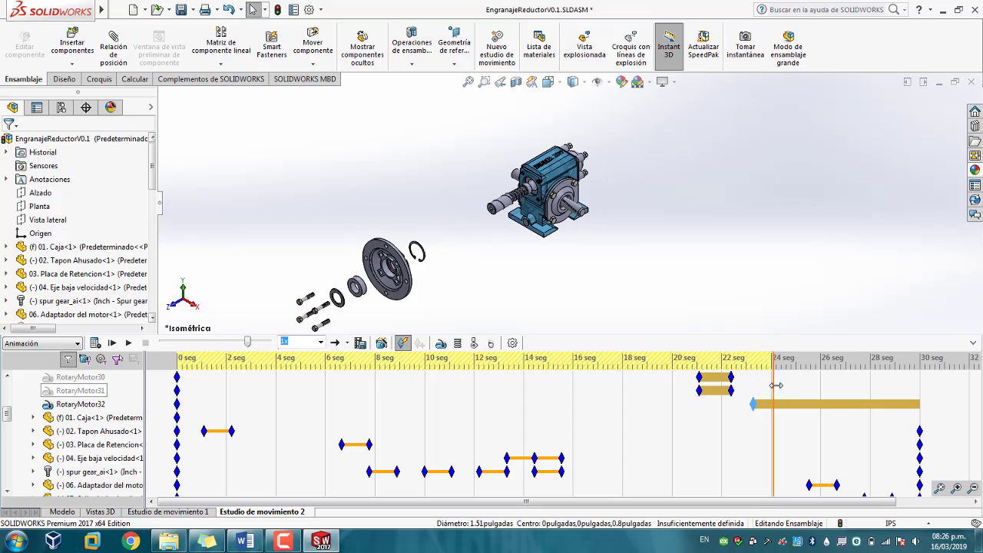
pyautogui.rightClick(786, 403)
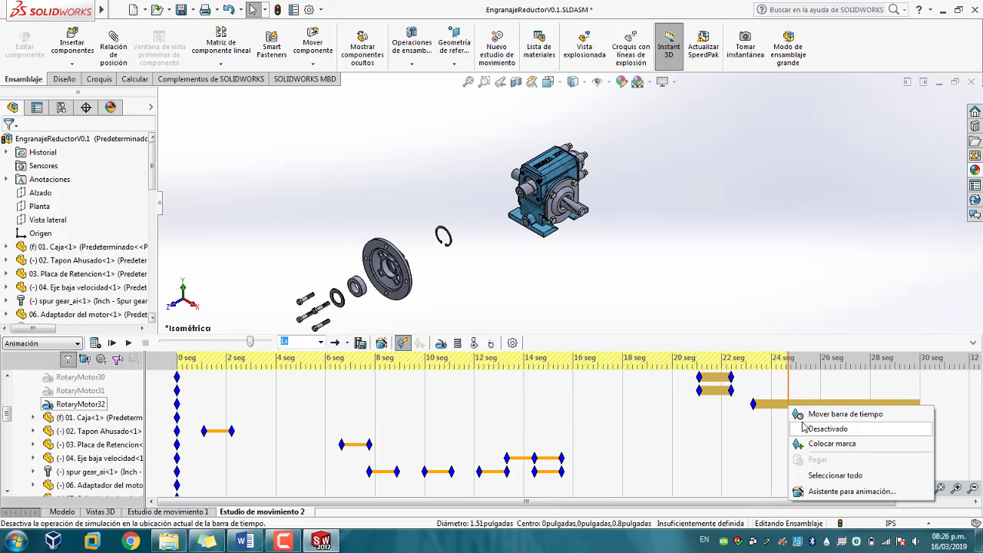
pyautogui.click(804, 428)
# - At about 28.8 seconds, add a rotary motor on an inner hole edge of 06. Adaptador del motor, relative to hex bolt_ai<8>
pyautogui.moveTo(787, 383); pyautogui.dragTo(848, 383)
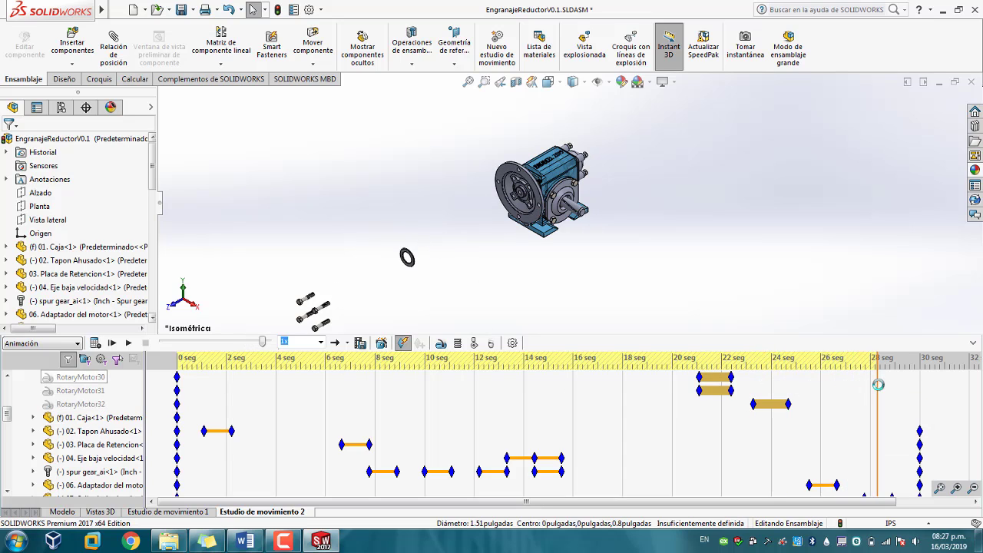
pyautogui.click(441, 343)
pyautogui.scroll(-6, 530, 190)
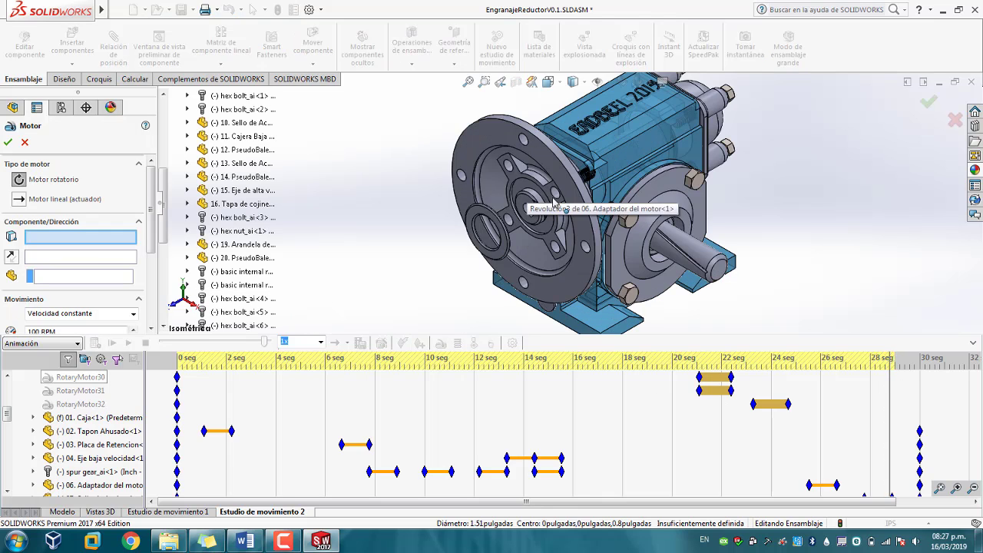
pyautogui.click(552, 200)
pyautogui.scroll(4, 538, 211)
pyautogui.scroll(2, 384, 303)
pyautogui.scroll(-2, 330, 310)
pyautogui.click(379, 311)
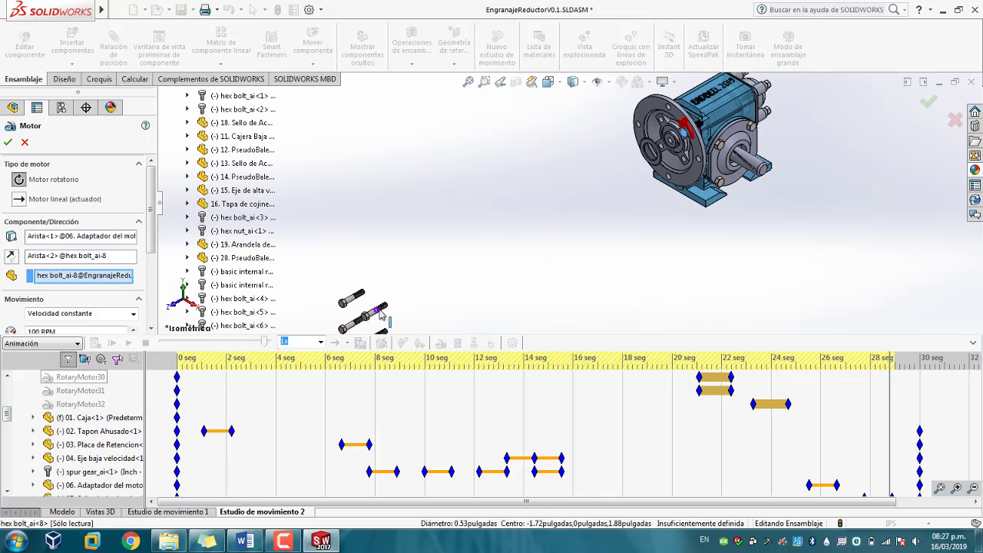
pyautogui.click(8, 145)
# - Add a rotary motor on the motor adapter's upper-left inner hole edge, relative to hex bolt_ai<7>
pyautogui.click(441, 343)
pyautogui.click(661, 120)
pyautogui.click(352, 300)
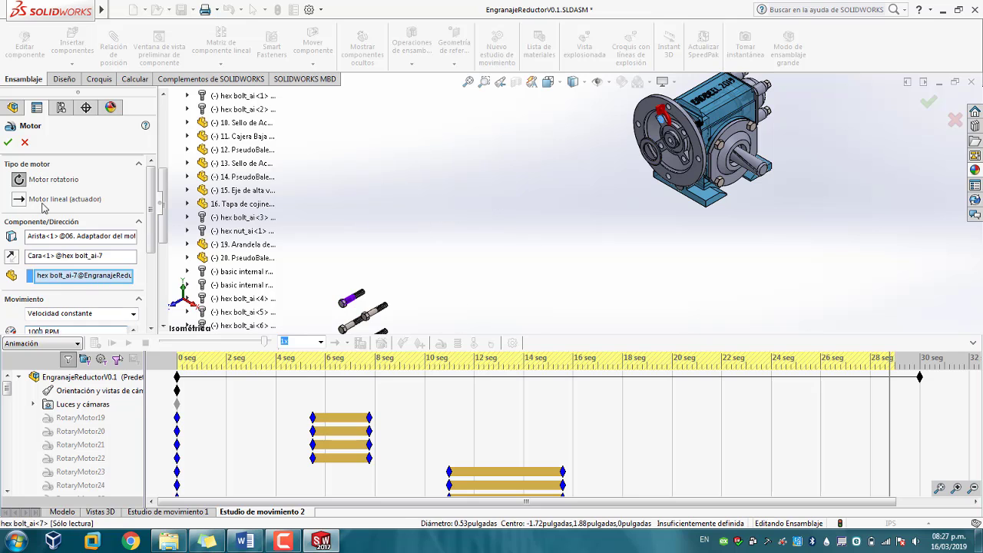
pyautogui.click(8, 142)
# - Add a rotary motor on the motor adapter's lower-right inner hole edge, relative to its matching exploded hex bolt
pyautogui.click(440, 343)
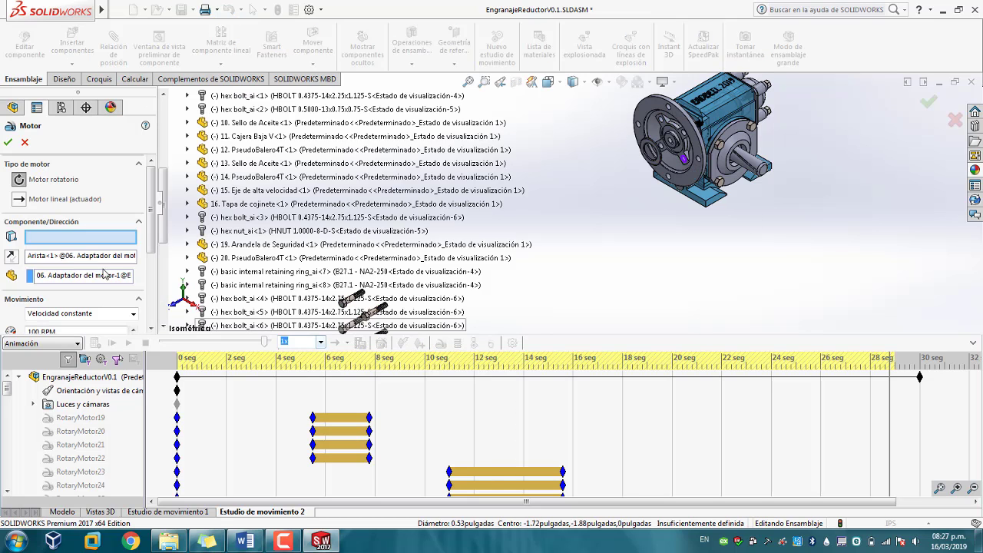
pyautogui.click(83, 239)
pyautogui.click(683, 154)
pyautogui.click(379, 331)
pyautogui.click(8, 143)
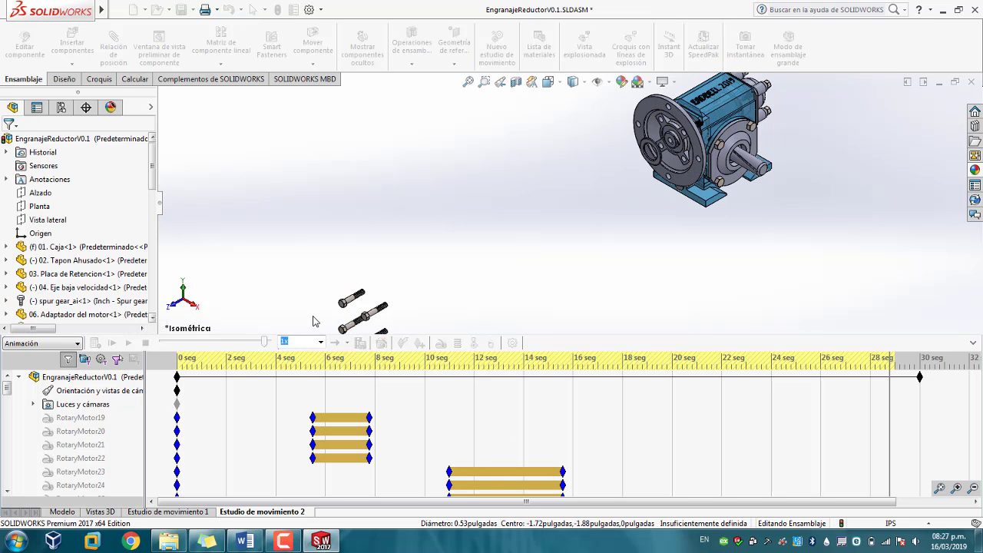
# - Add a rotary motor on the motor adapter's lower-left inner hole edge, relative to its matching exploded hex bolt
pyautogui.click(440, 344)
pyautogui.click(650, 154)
pyautogui.click(344, 331)
pyautogui.click(8, 143)
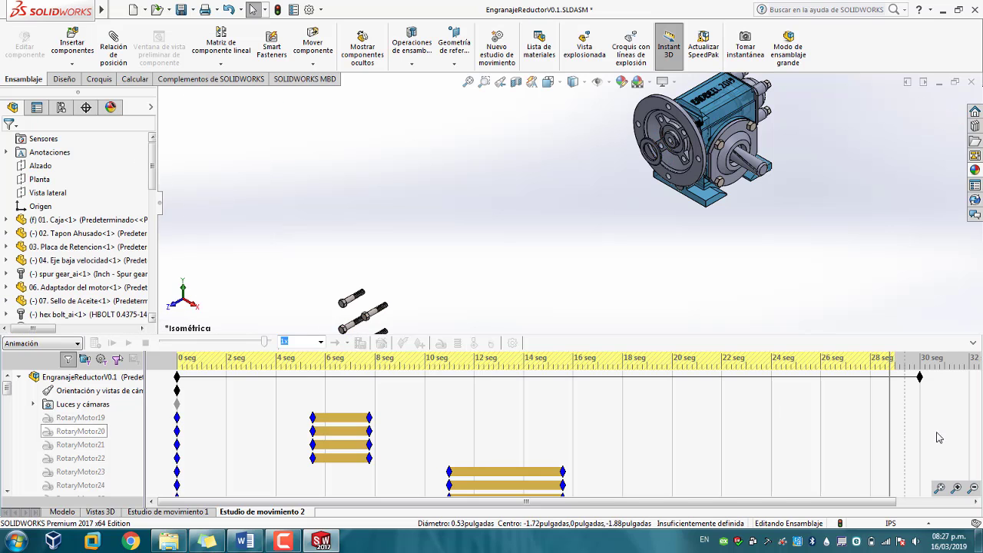
# - Save the assembly and play the Estudio de movimiento 2 animation from the start
pyautogui.scroll(-5, 172, 432)
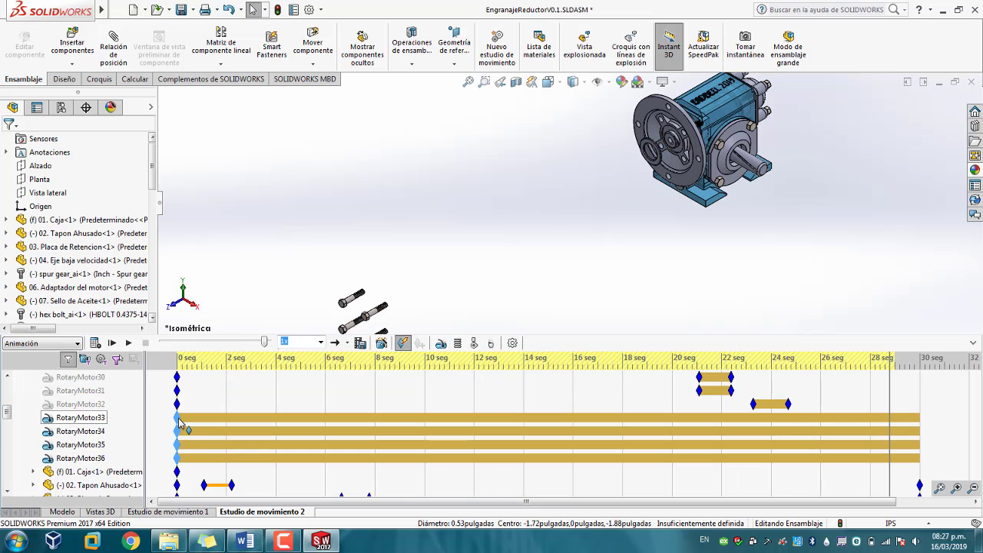
pyautogui.hotkey('ctrl', 's')
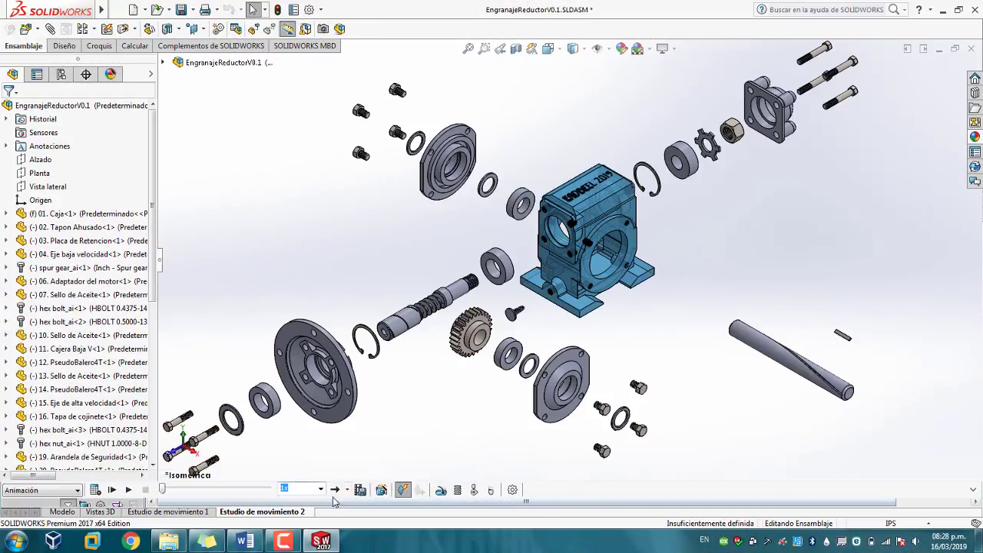
pyautogui.click(112, 489)
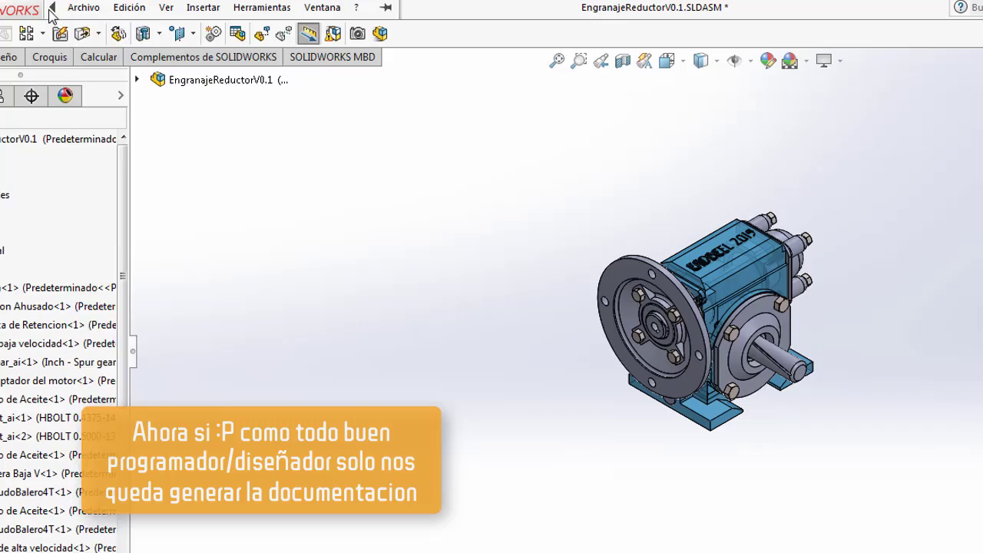
# - Open the drawing Dibujo22.SLDDRW from the Reductor folder
pyautogui.click(84, 8)
pyautogui.click(96, 47)
pyautogui.moveTo(716, 265); pyautogui.dragTo(713, 376)
pyautogui.click(580, 364)
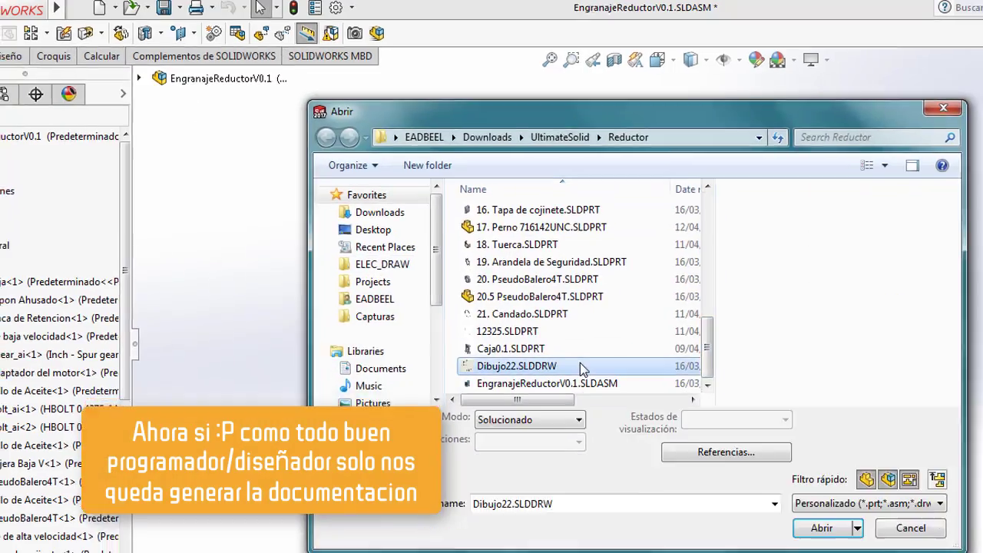
pyautogui.click(820, 527)
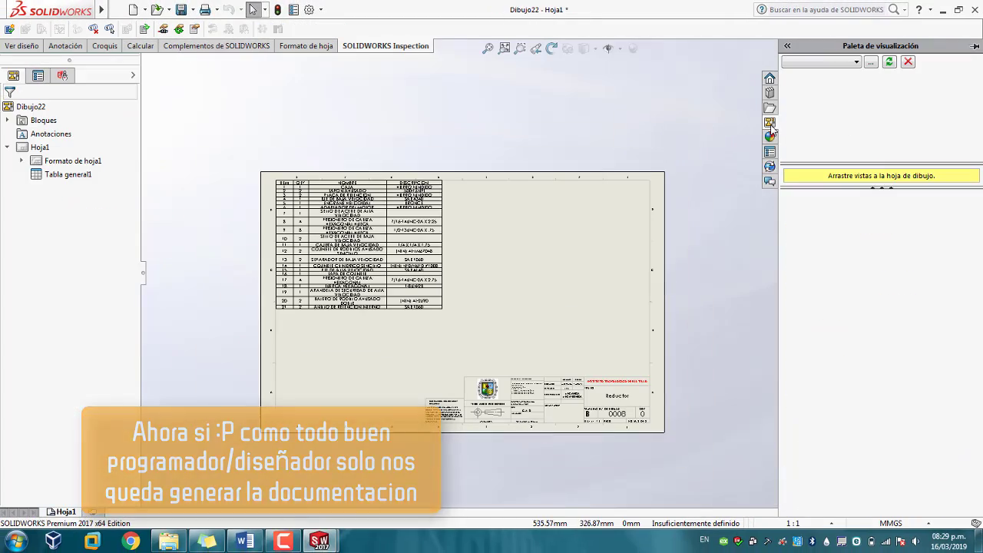
# - Load EngranajeReductorV0.1 as the view source and place its exploded isometric view beside the parts table on the sheet
pyautogui.click(823, 63)
pyautogui.click(821, 74)
pyautogui.scroll(-2, 572, 296)
pyautogui.scroll(2, 654, 242)
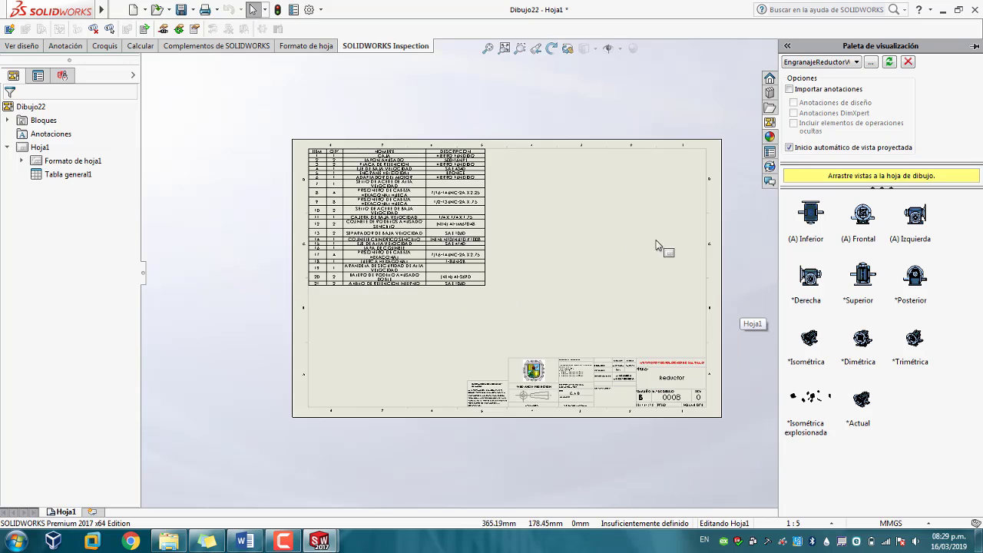
pyautogui.scroll(-1, 607, 288)
pyautogui.moveTo(817, 406); pyautogui.dragTo(677, 336)
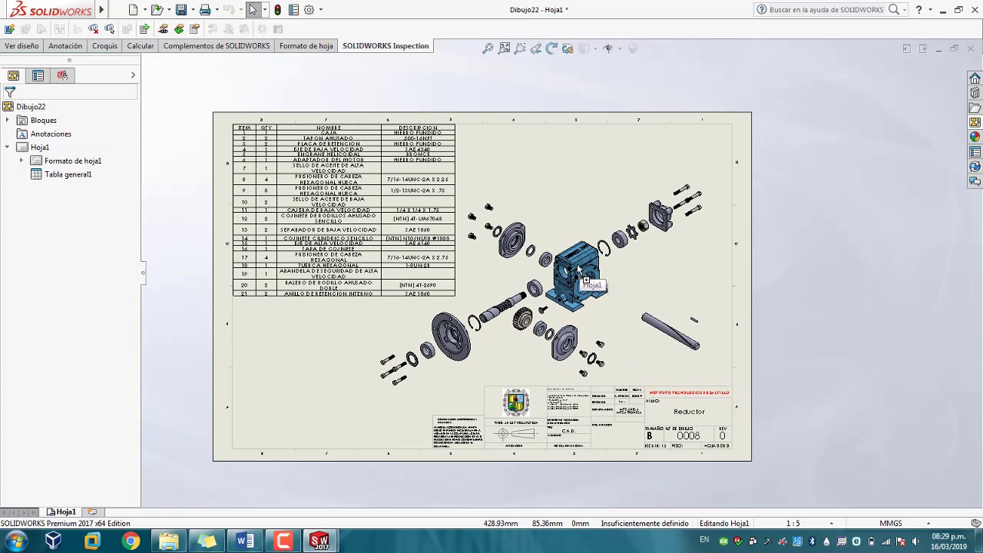
# - Examine the exploded drawing view's configuration, exploded state, display style and scale settings
pyautogui.scroll(-5, 135, 330)
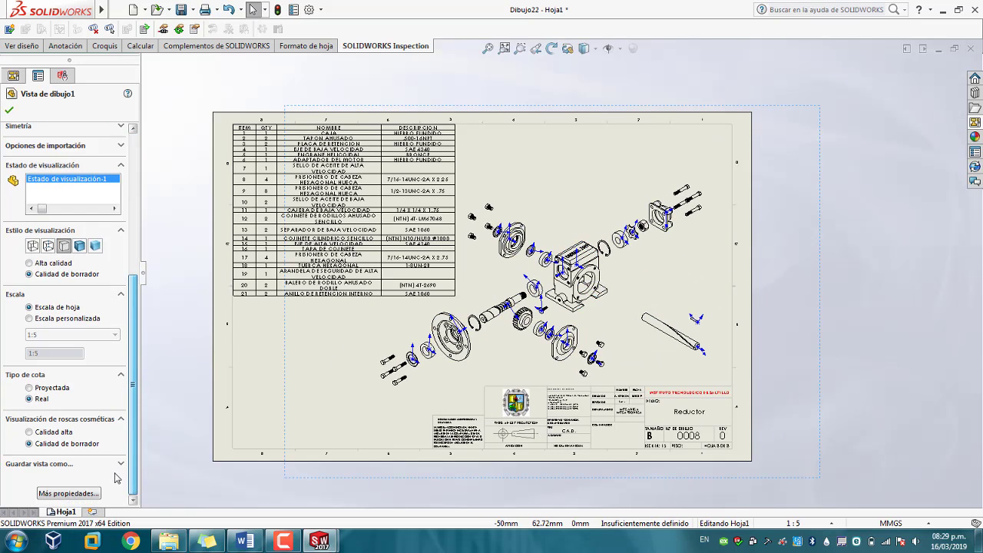
pyautogui.scroll(5, 135, 331)
pyautogui.click(21, 177)
pyautogui.click(30, 175)
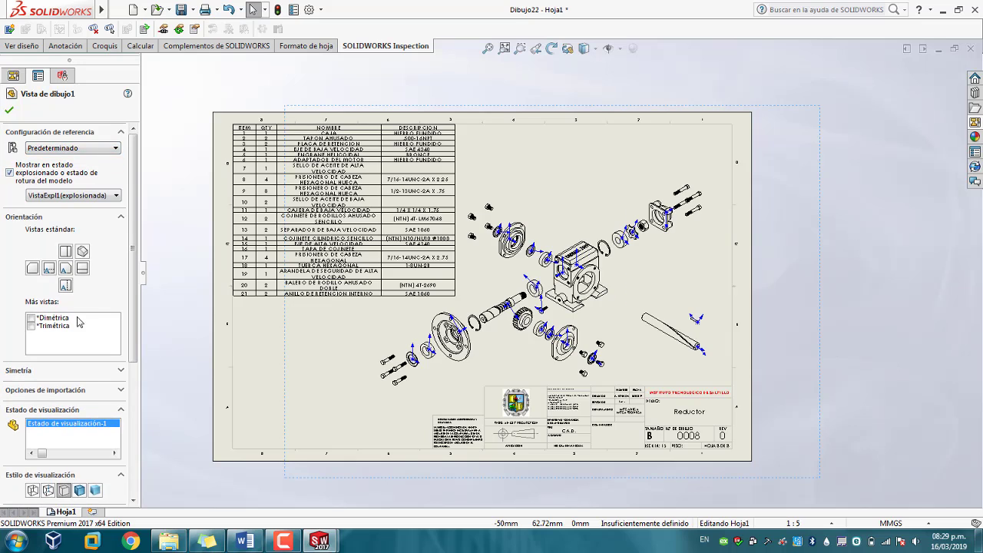
pyautogui.click(11, 113)
pyautogui.click(488, 297)
pyautogui.click(116, 196)
pyautogui.click(116, 149)
pyautogui.click(116, 149)
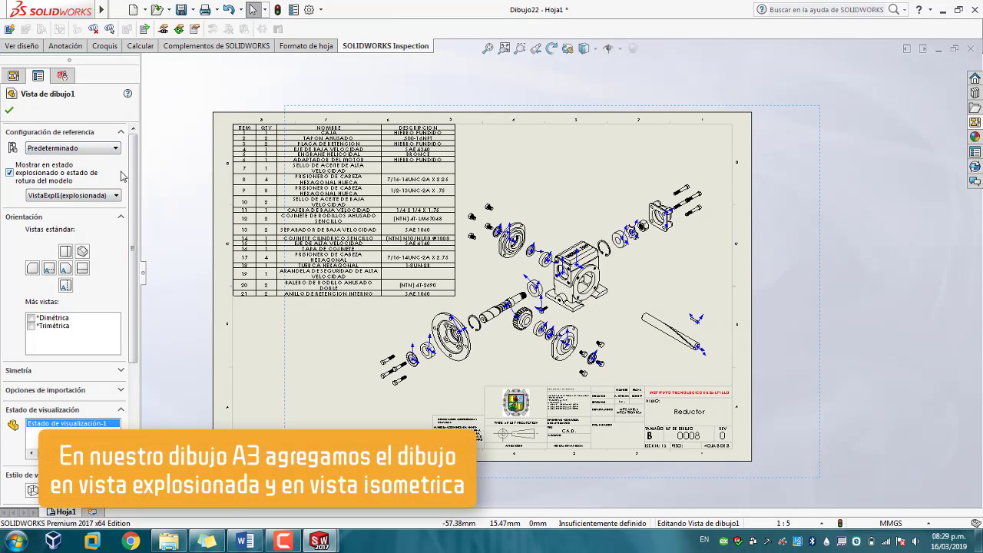
# - Place the assembled isometric view in the sheet's lower-left area and give it a custom scale of 1:3
pyautogui.click(975, 151)
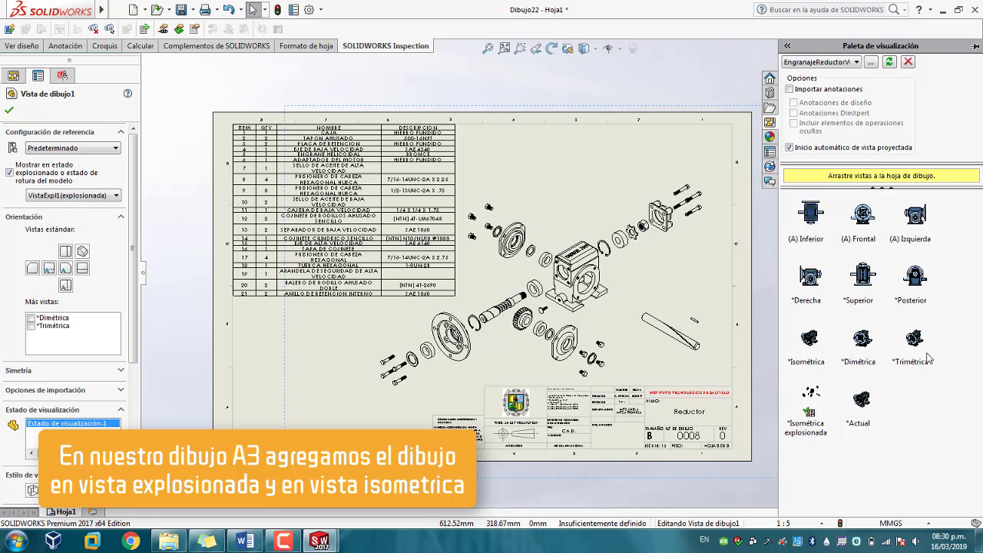
pyautogui.moveTo(809, 337); pyautogui.dragTo(304, 377)
pyautogui.scroll(-5, 69, 307)
pyautogui.click(113, 359)
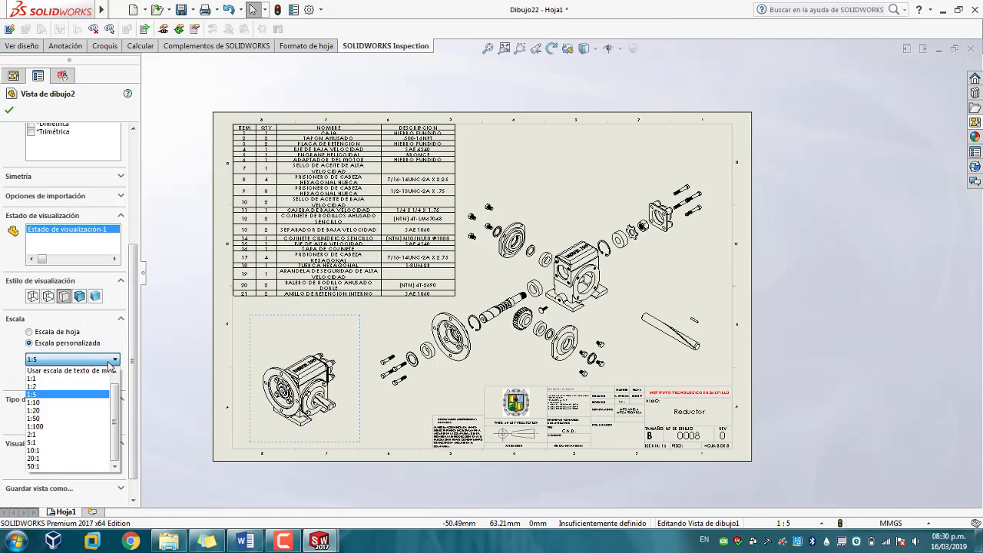
pyautogui.scroll(1, 108, 370)
pyautogui.click(73, 371)
pyautogui.click(70, 378)
pyautogui.press('BackSpace')
pyautogui.write('3')
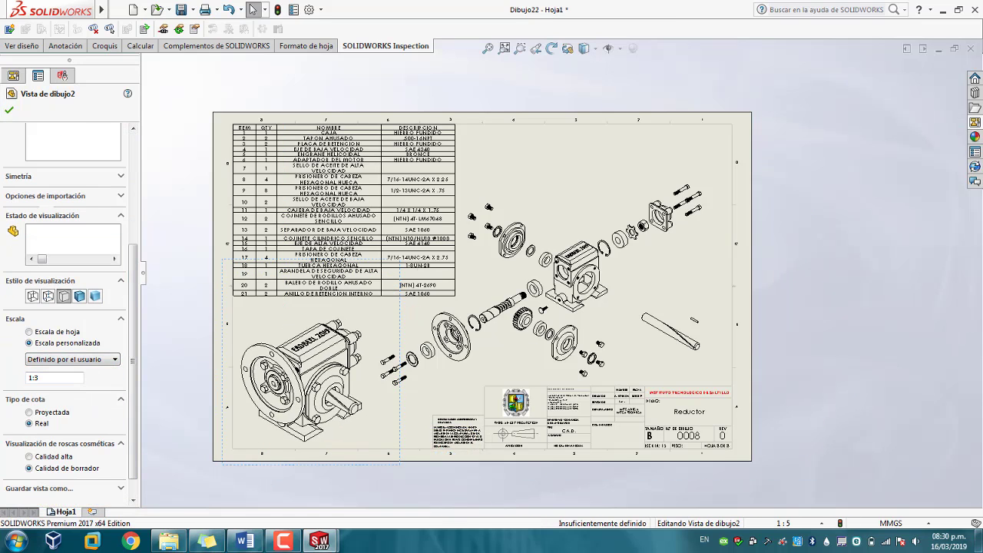
pyautogui.click(10, 109)
# - Add circular item-number balloons to the motor adapter, its hex bolts, the high-speed oil seal and the adjoining cylindrical bearing in the exploded view
pyautogui.click(528, 58)
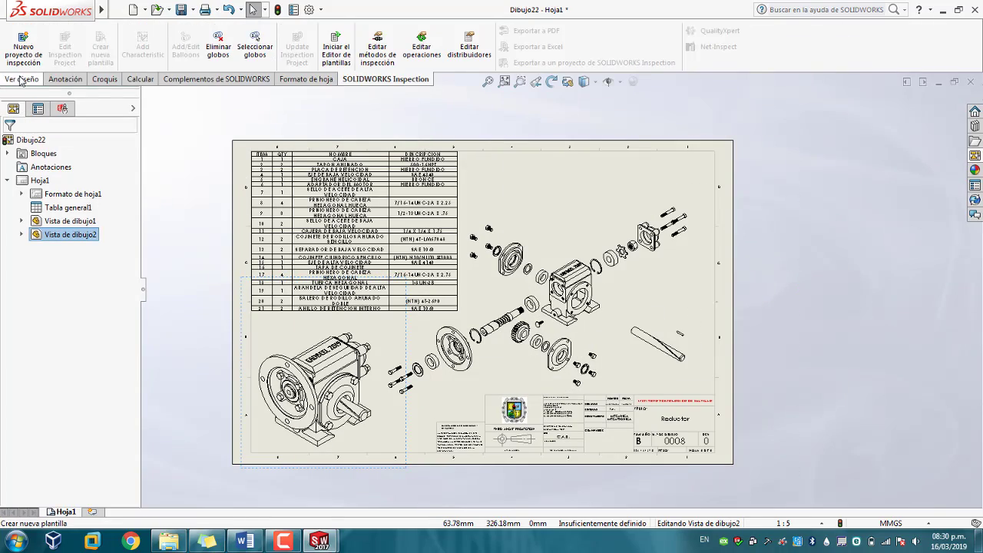
pyautogui.click(65, 79)
pyautogui.click(245, 31)
pyautogui.scroll(-5, 376, 438)
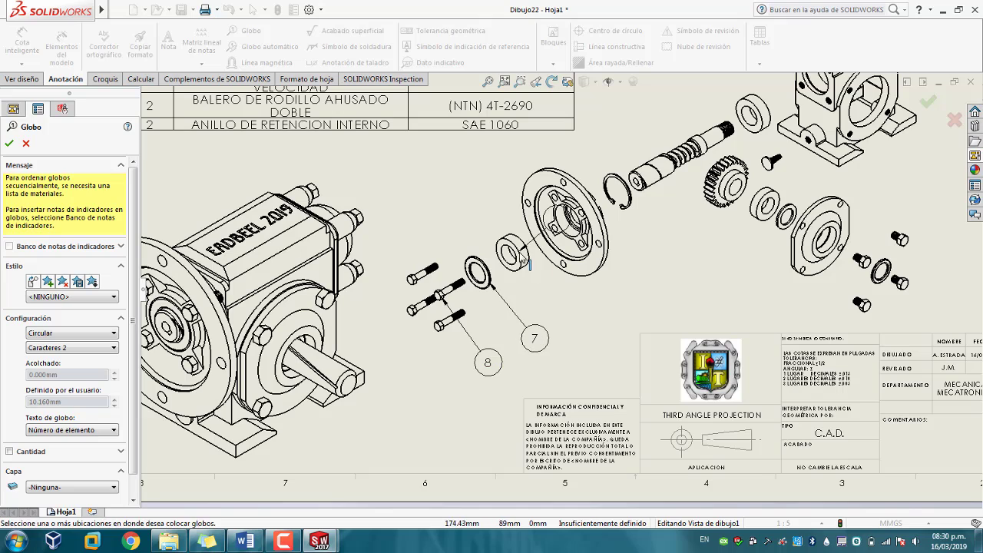
pyautogui.click(634, 284)
pyautogui.scroll(3, 637, 284)
pyautogui.scroll(-3, 637, 268)
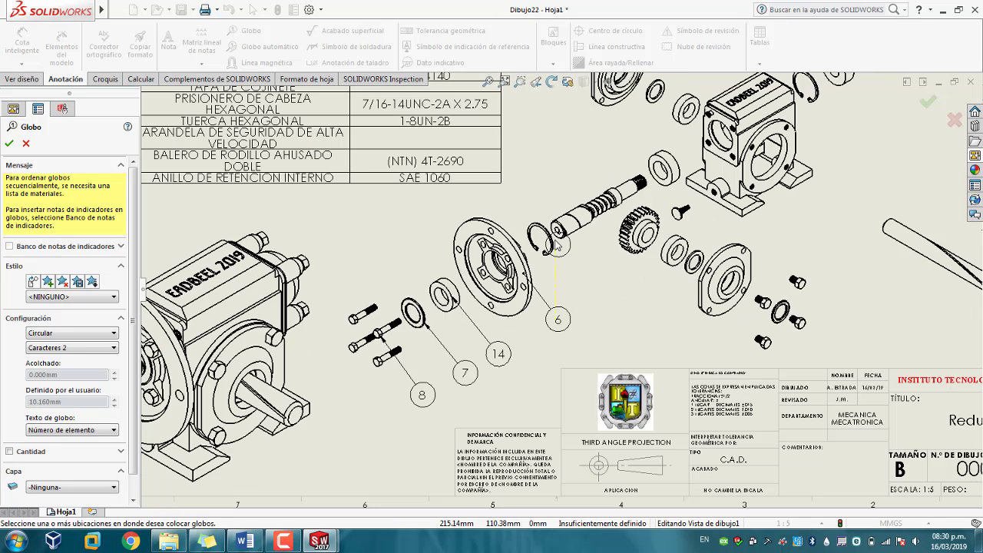
# - Balloon the retaining ring by the worm shaft, the helical gear, and the lower retention plate with its bearing, spacer, bolt and oil seal
pyautogui.click(545, 245)
pyautogui.click(599, 292)
pyautogui.click(641, 255)
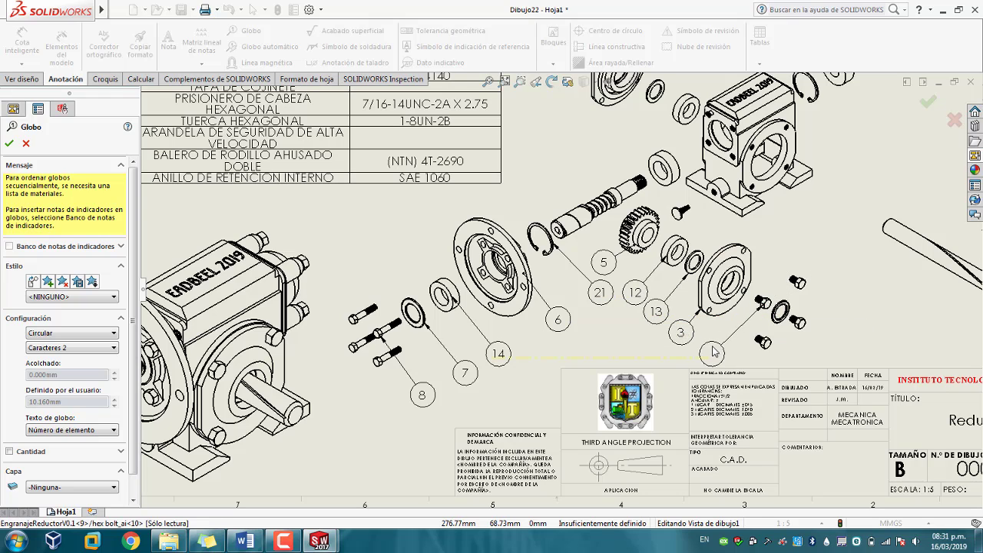
pyautogui.click(806, 354)
# - Balloon the low-speed shaft and the parts behind the housing: retaining ring, double tapered bearing, hex nut, bearing cover and cover bolt
pyautogui.scroll(3, 806, 354)
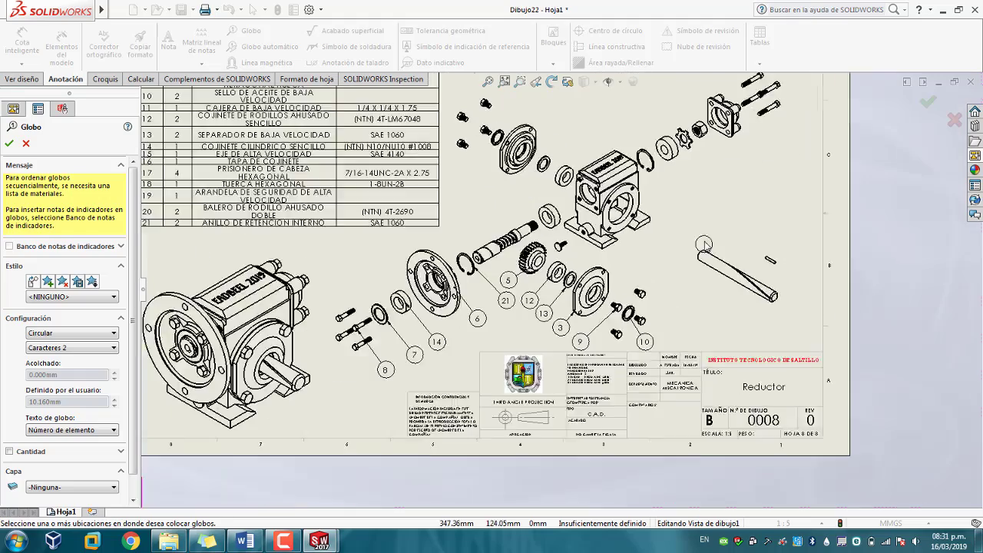
pyautogui.scroll(-3, 675, 363)
pyautogui.click(618, 147)
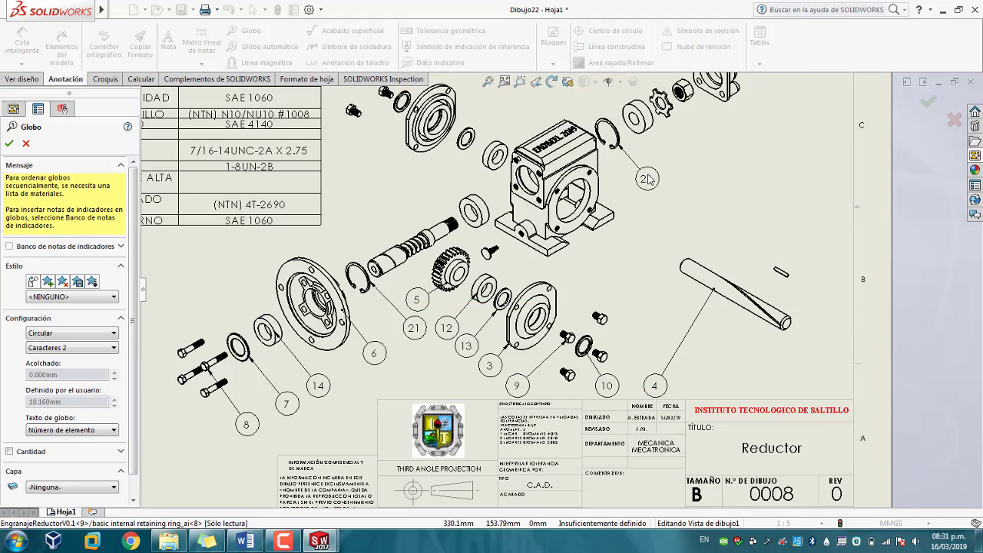
pyautogui.moveTo(673, 111); pyautogui.dragTo(618, 259, button='middle')
pyautogui.scroll(1, 618, 258)
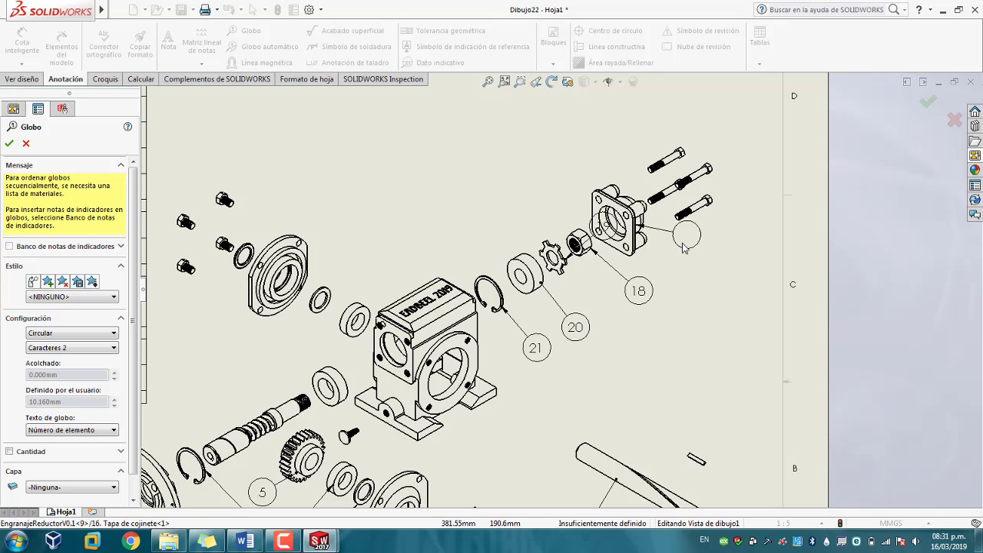
pyautogui.click(728, 244)
# - Balloon the upper retention plate's bearing, spacer, oil seal and bolt, plus the housing-side bearing, worm shaft, tapered plug and shaft key
pyautogui.scroll(3, 728, 244)
pyautogui.scroll(-3, 615, 261)
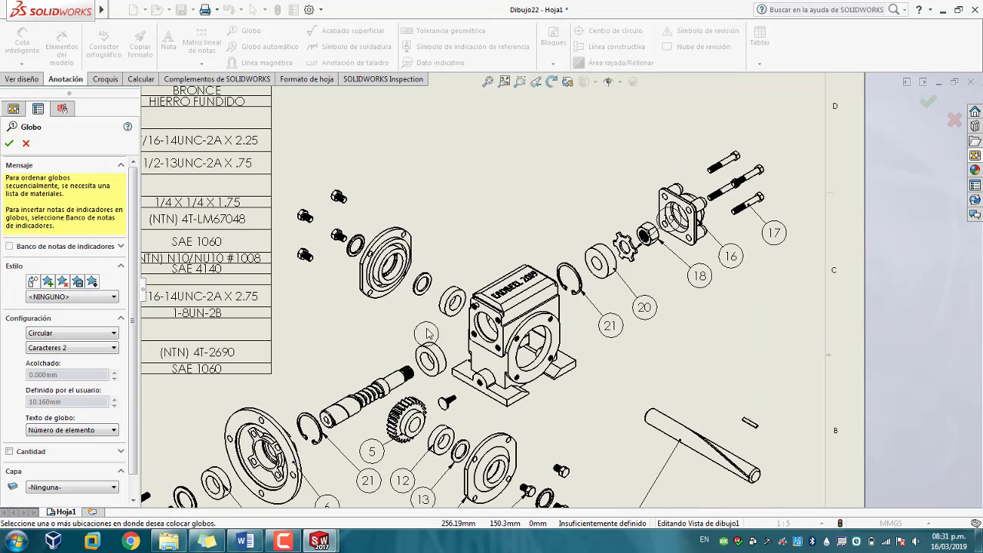
pyautogui.scroll(-1, 553, 265)
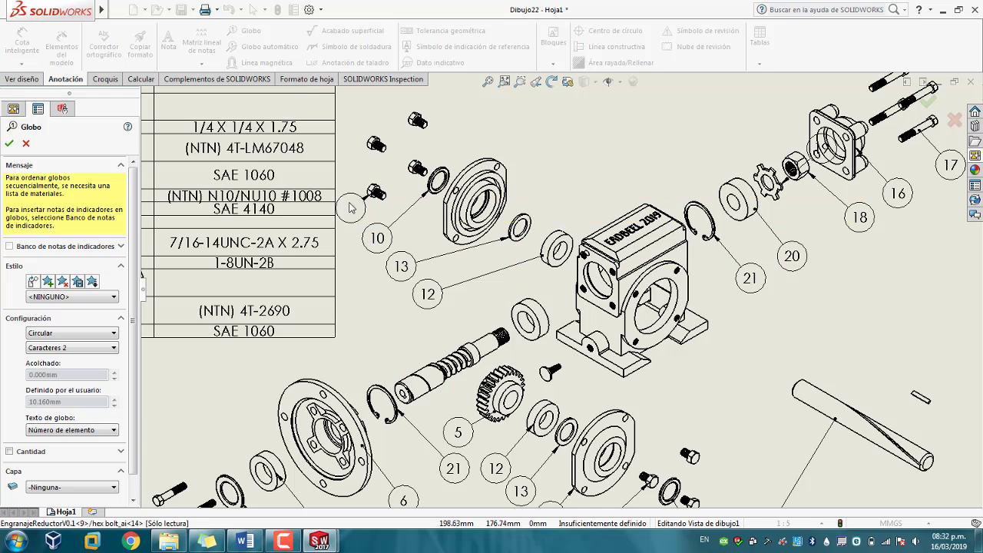
pyautogui.click(461, 322)
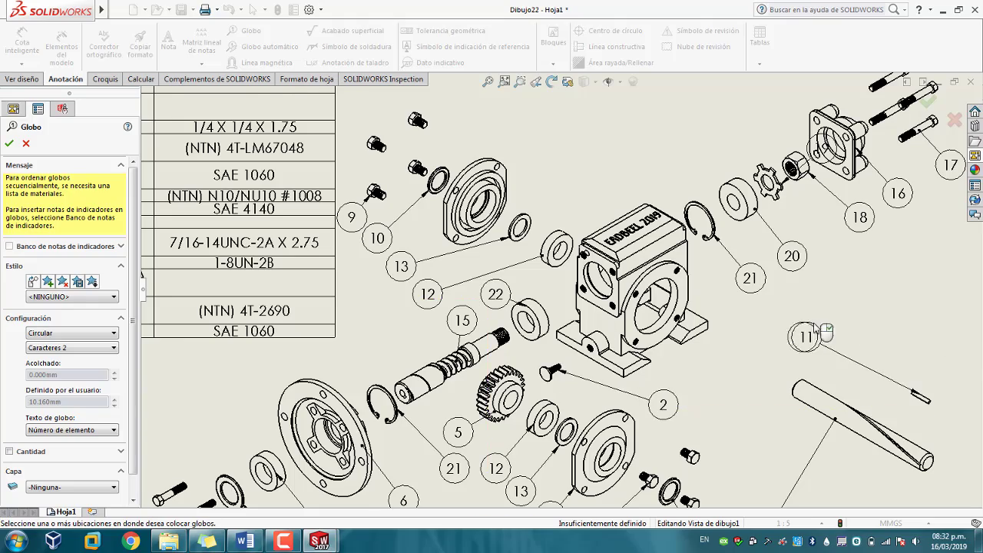
pyautogui.click(815, 328)
# - Add balloons to the gearbox housing and the lock washer beside the hex nut, and finish ballooning
pyautogui.scroll(2, 649, 342)
pyautogui.click(542, 194)
pyautogui.scroll(-3, 565, 248)
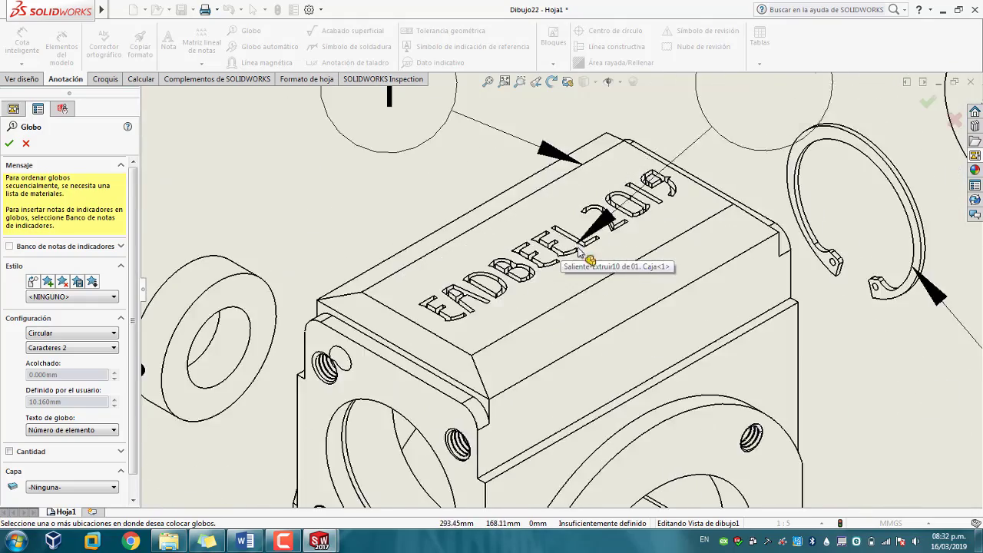
pyautogui.scroll(5, 581, 265)
pyautogui.press('Escape')
pyautogui.click(621, 187)
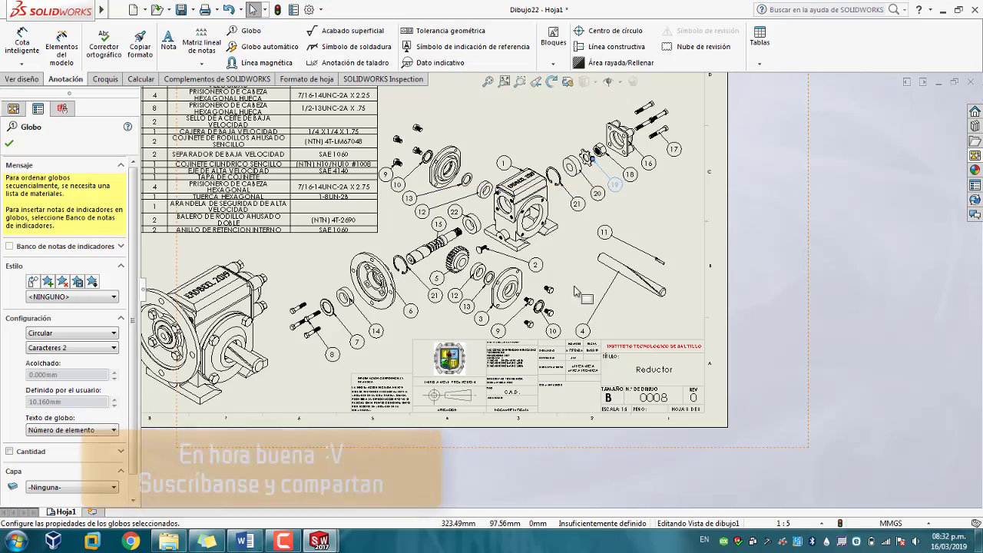
pyautogui.scroll(-3, 521, 309)
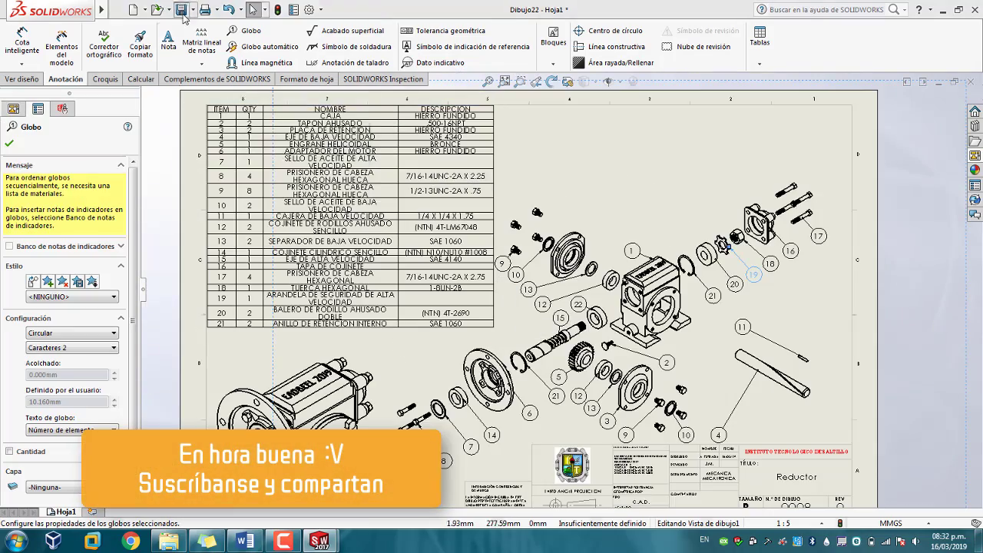